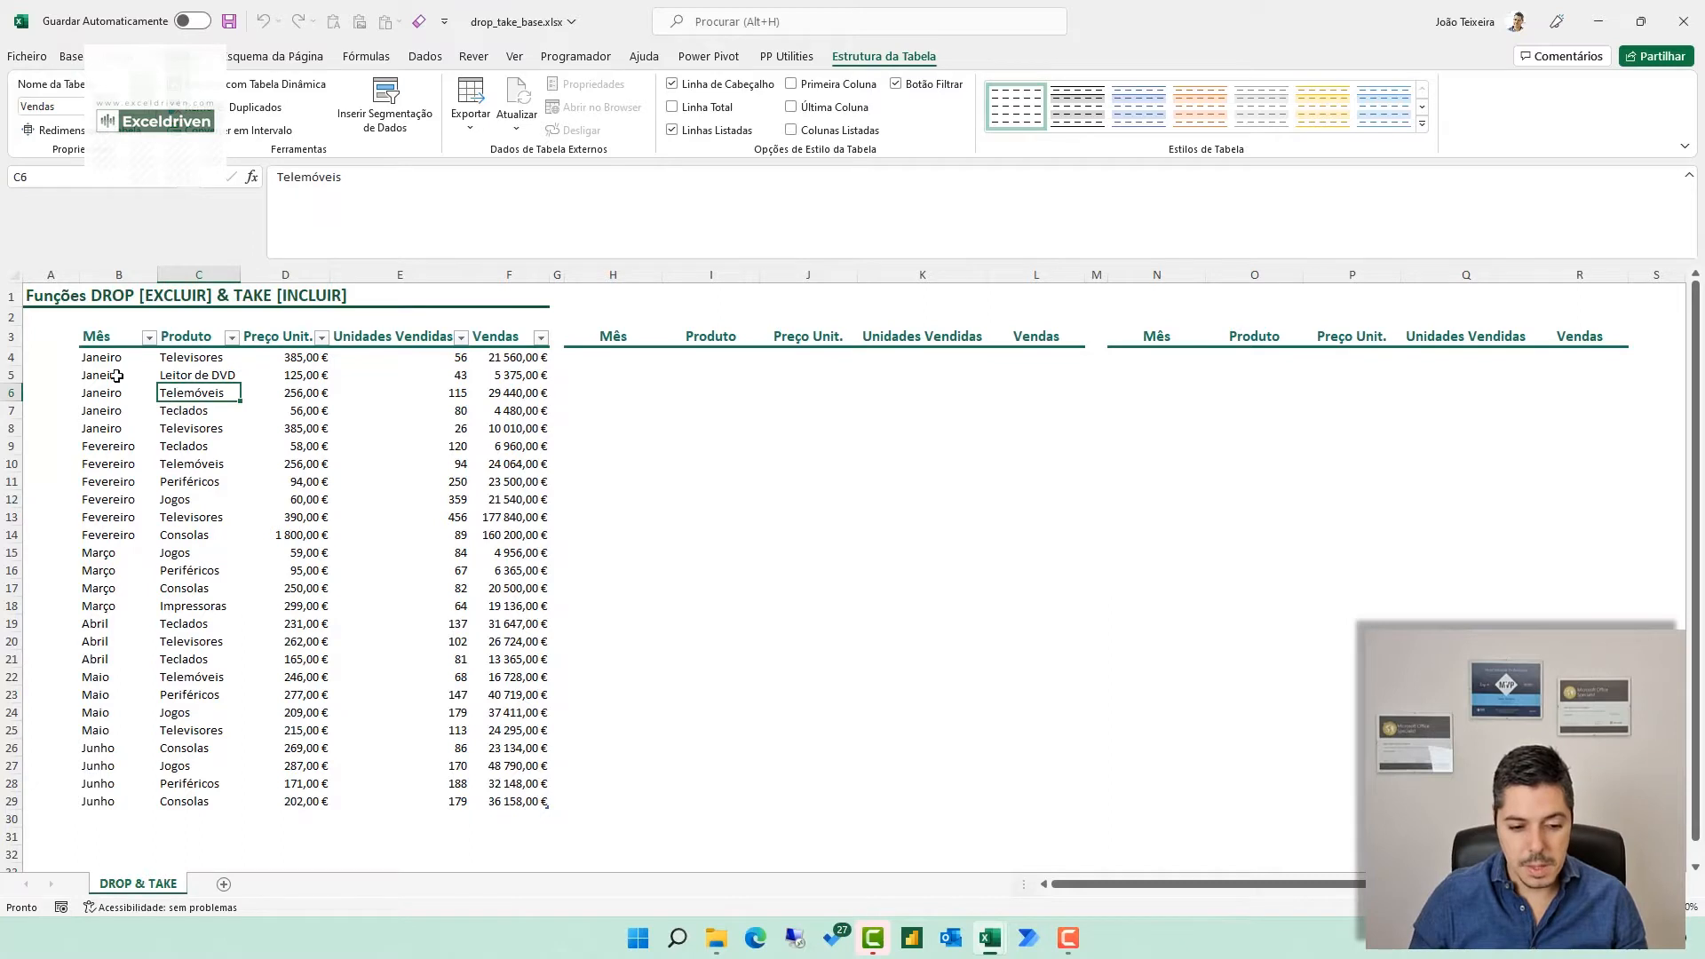
# Step: Begin an EXCLUIR formula in cell H4 with the Vendas table as its array
pyautogui.click(600, 354)
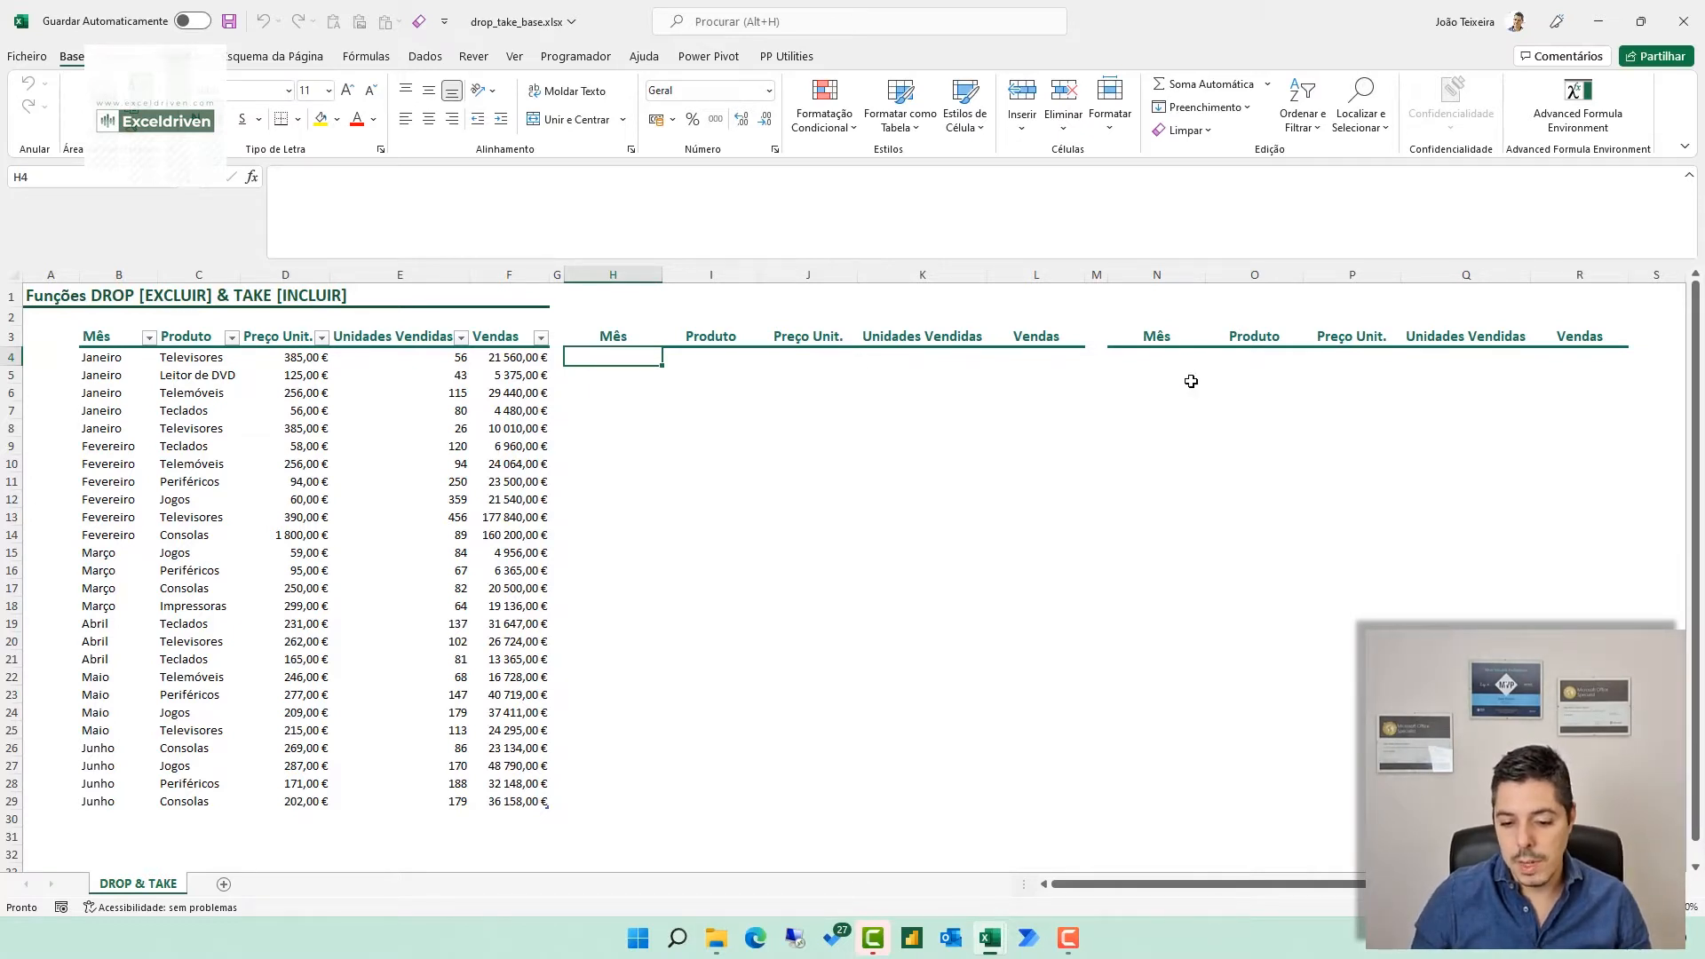
pyautogui.click(1172, 358)
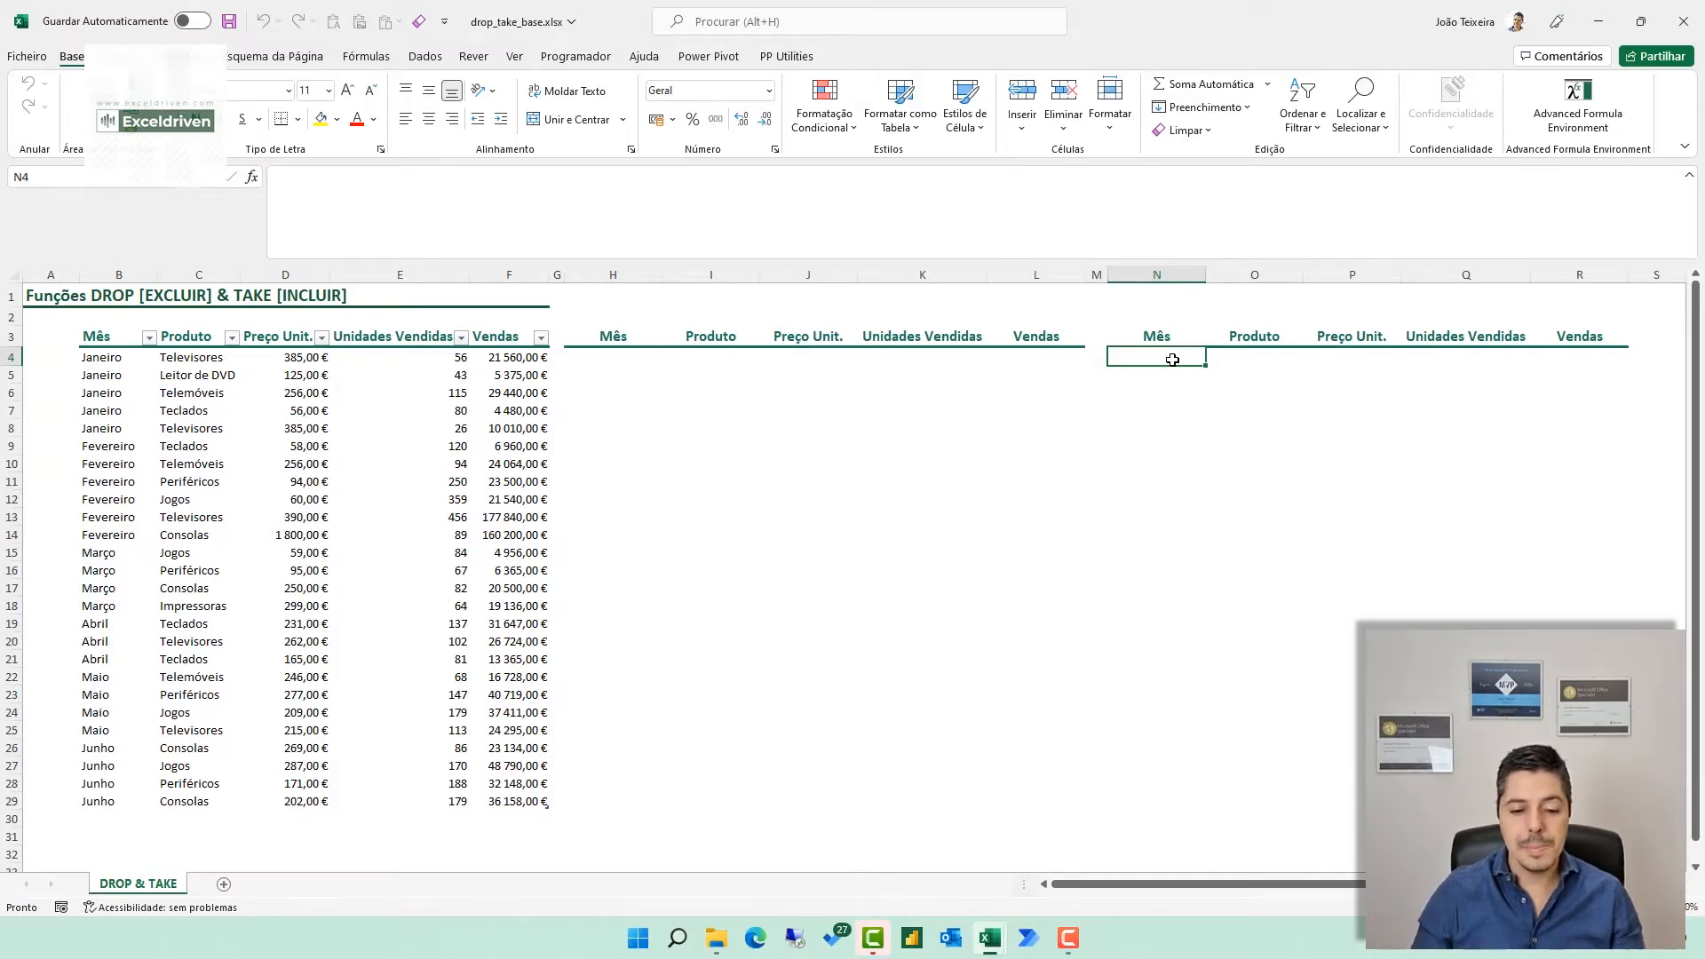
pyautogui.click(635, 362)
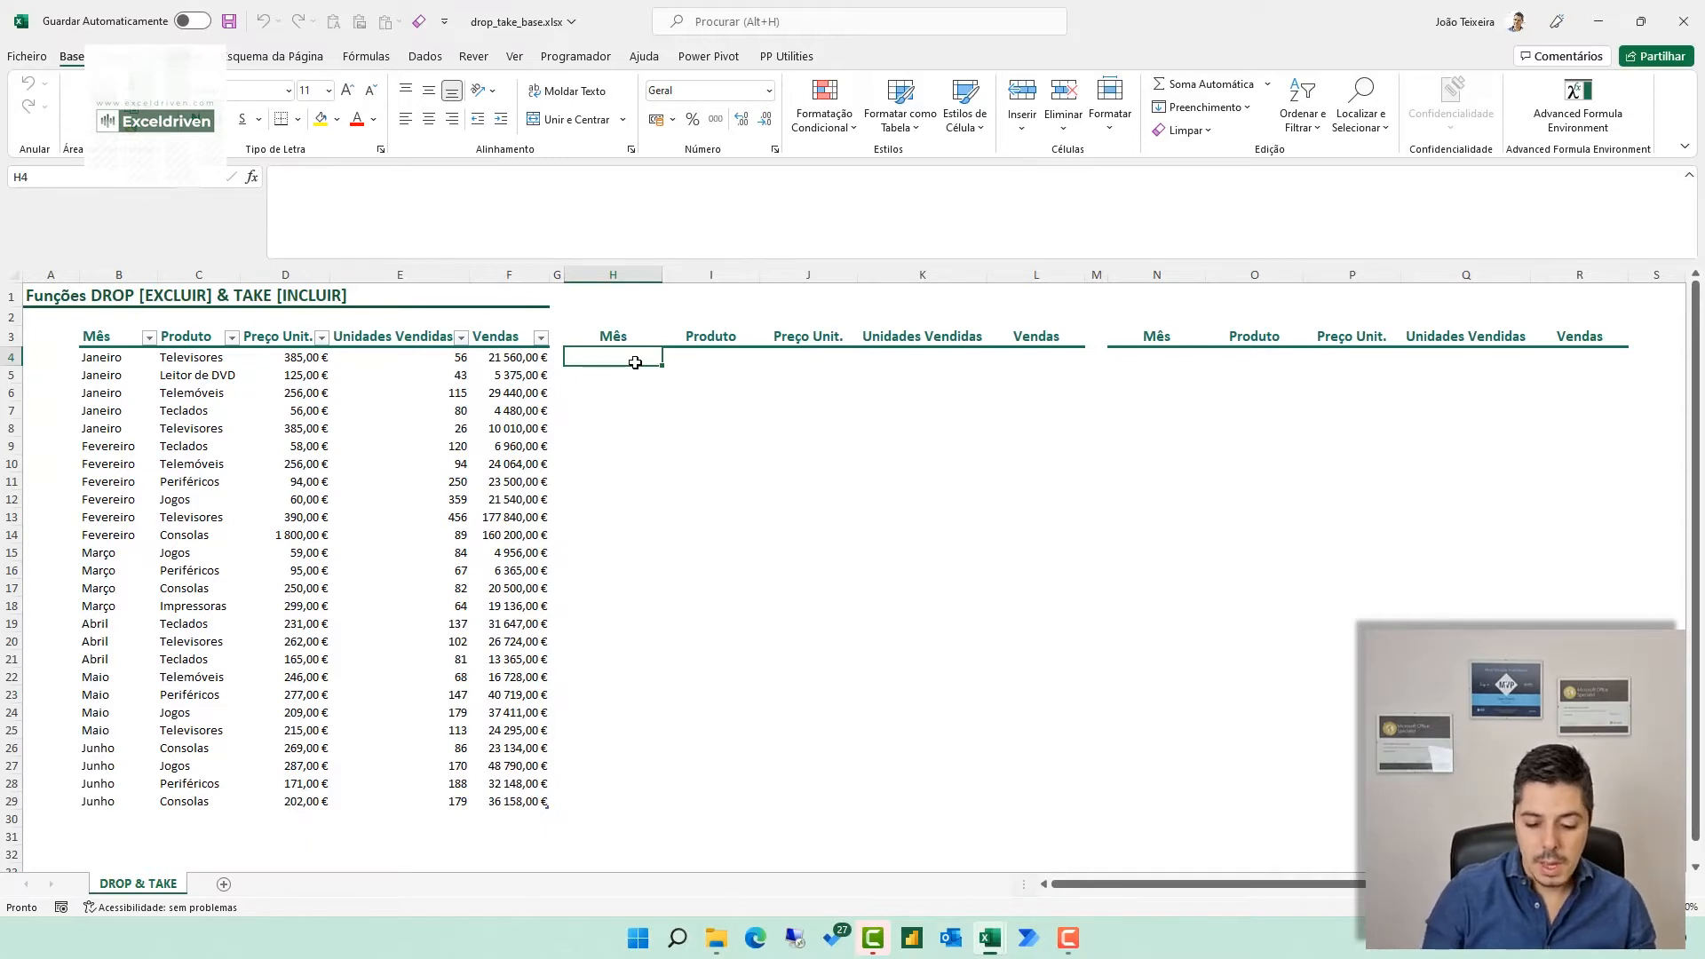
pyautogui.write('=')
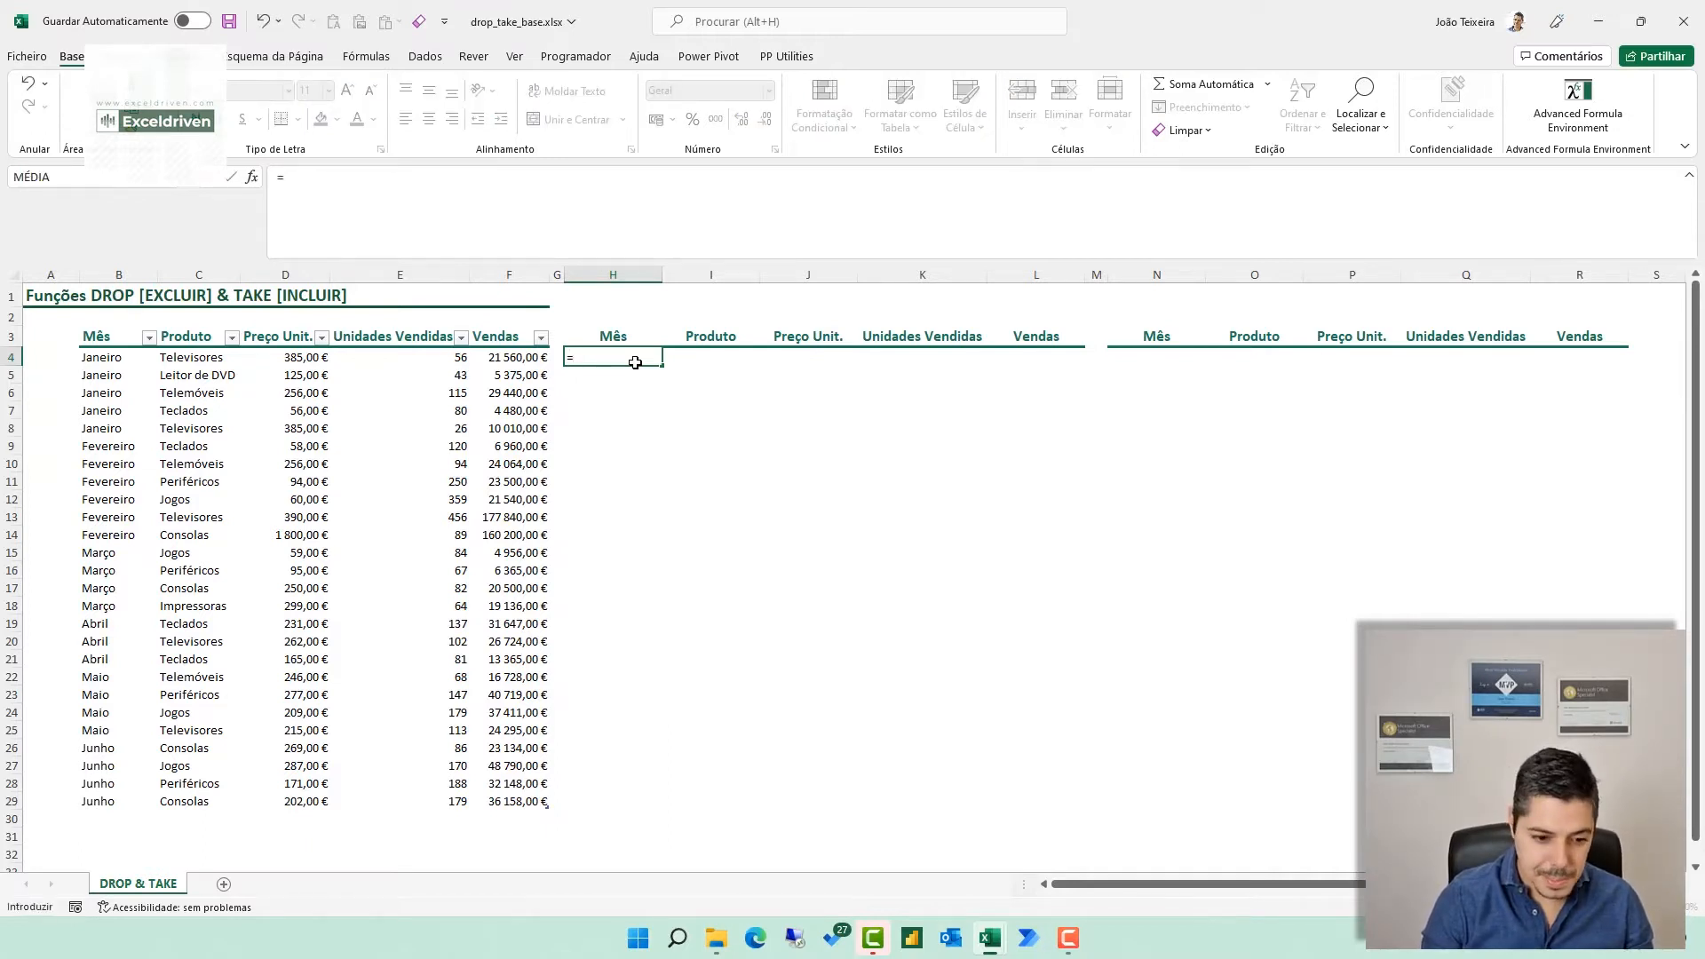
pyautogui.write('EX')
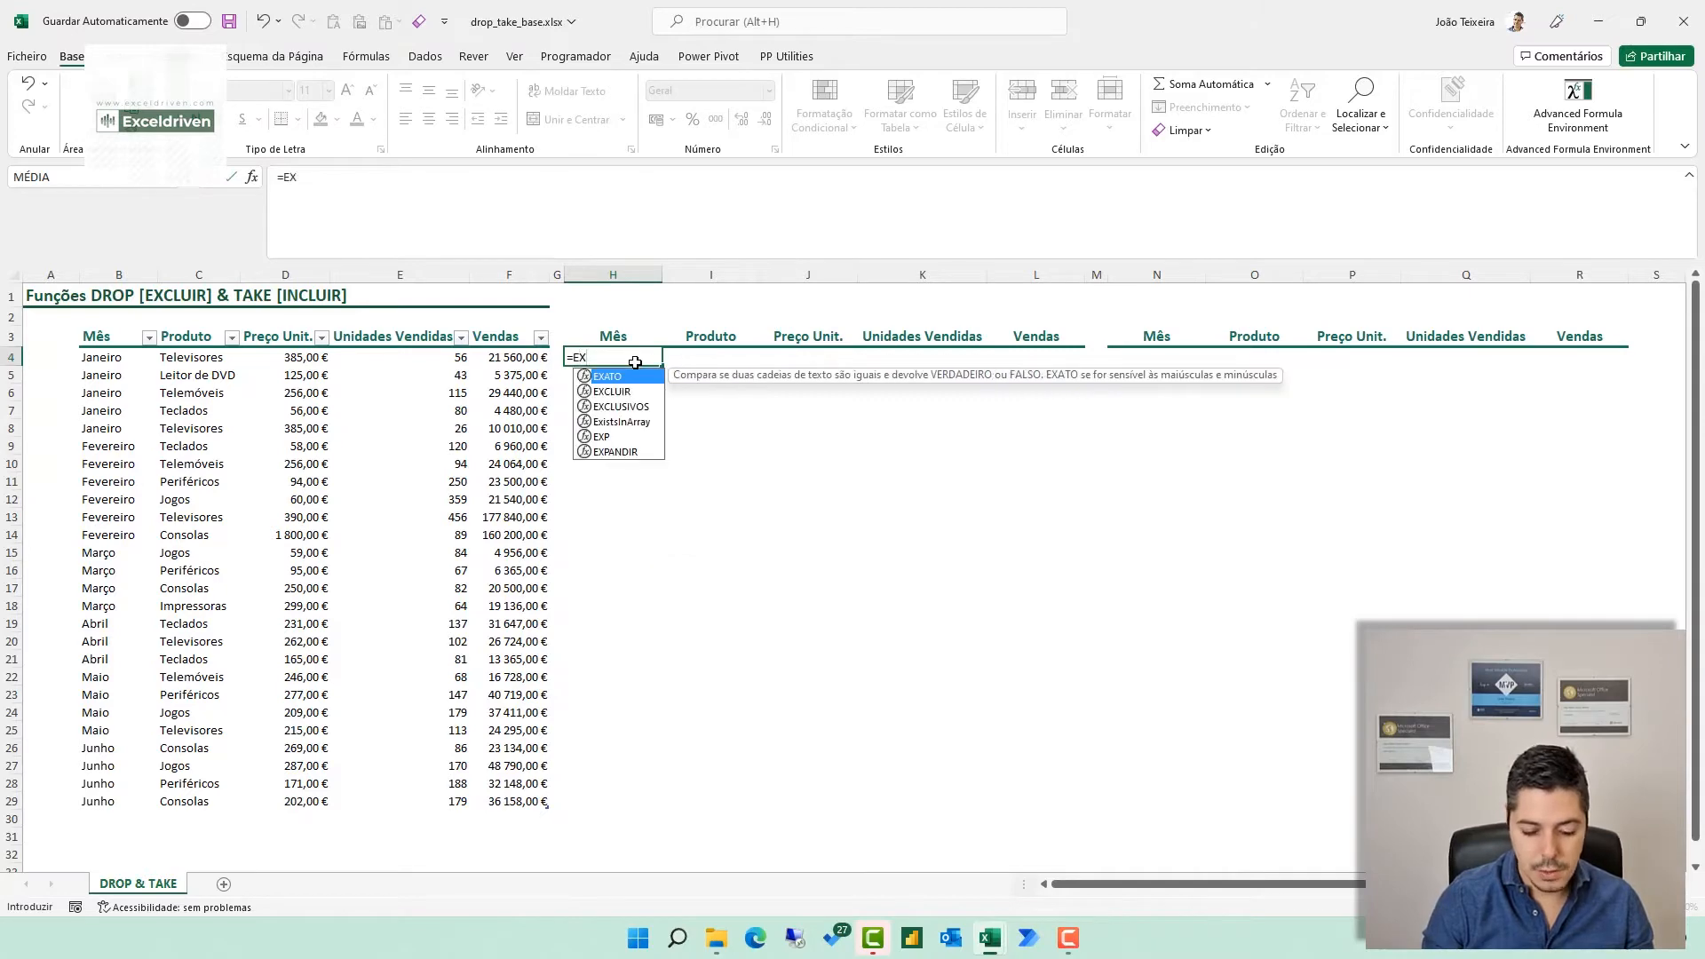
pyautogui.write('CL')
pyautogui.press('Tab')
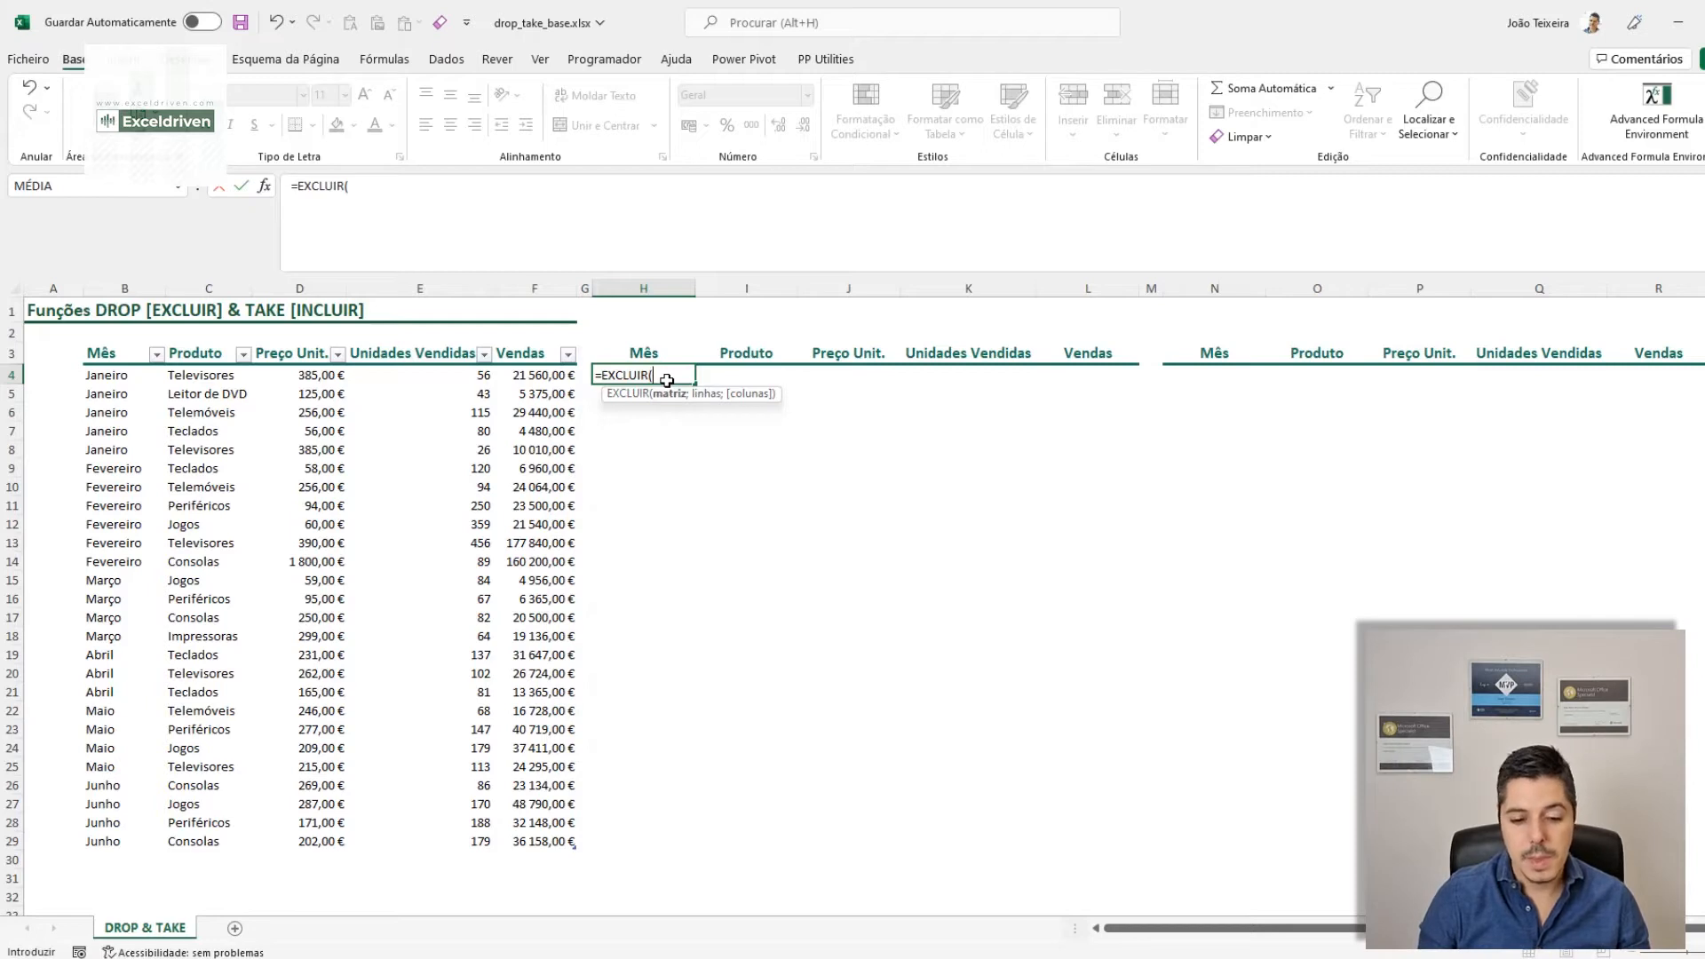
pyautogui.write('Vendas')
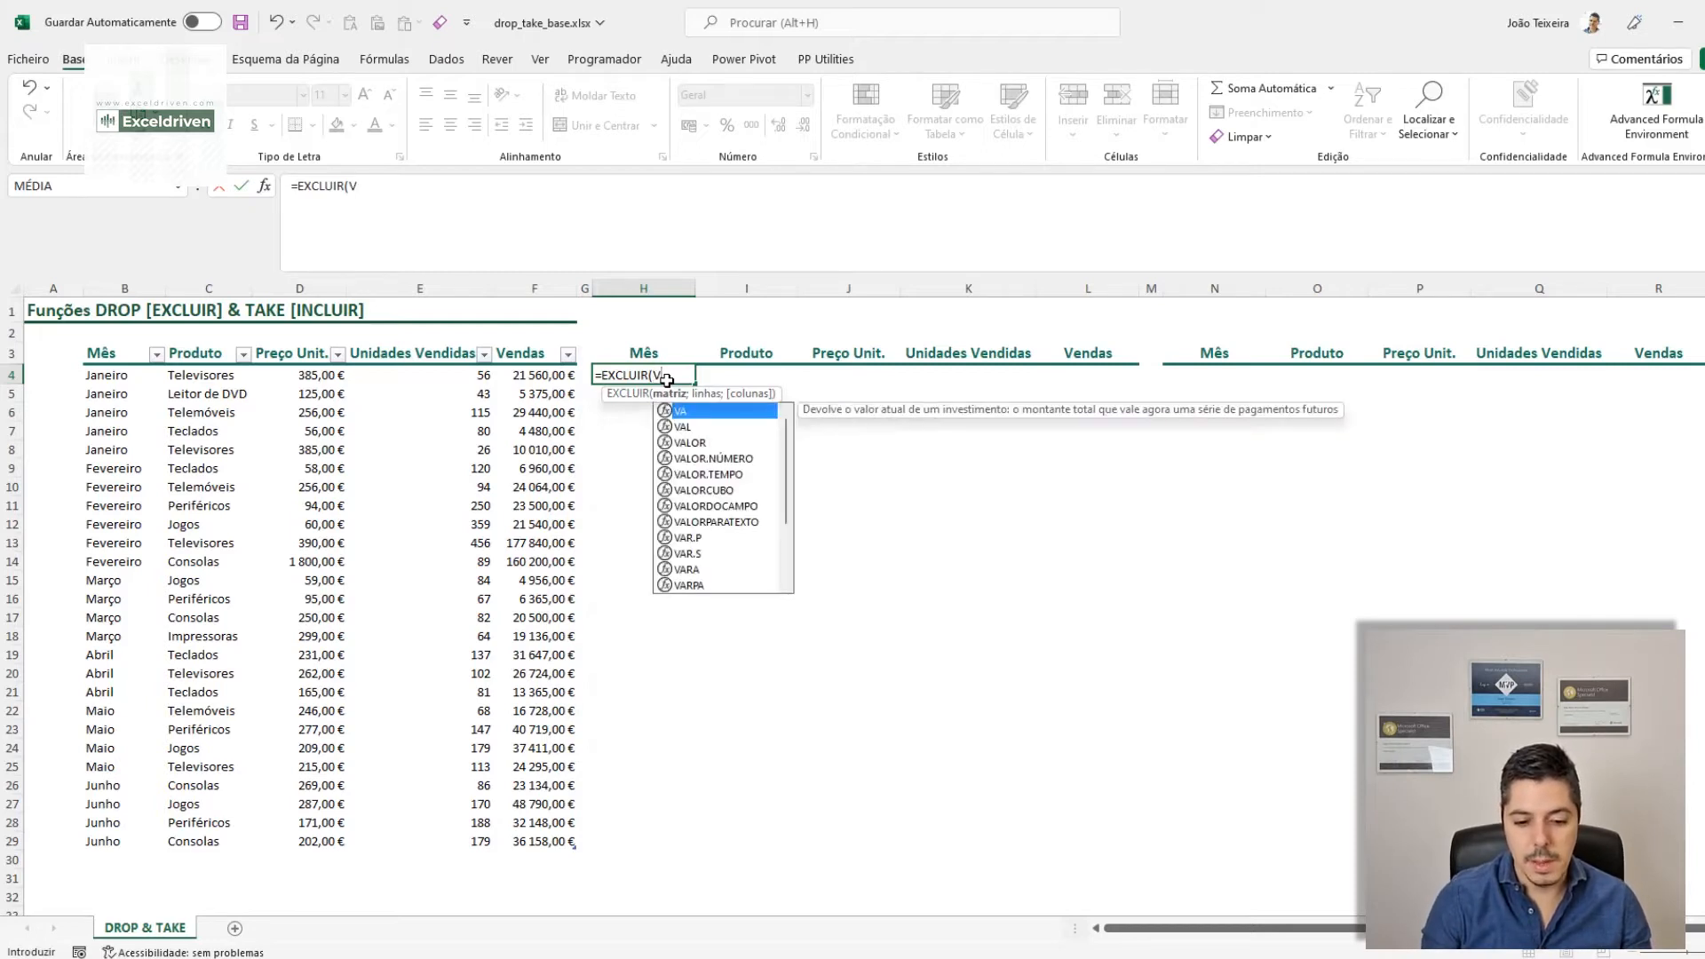
pyautogui.press('Tab')
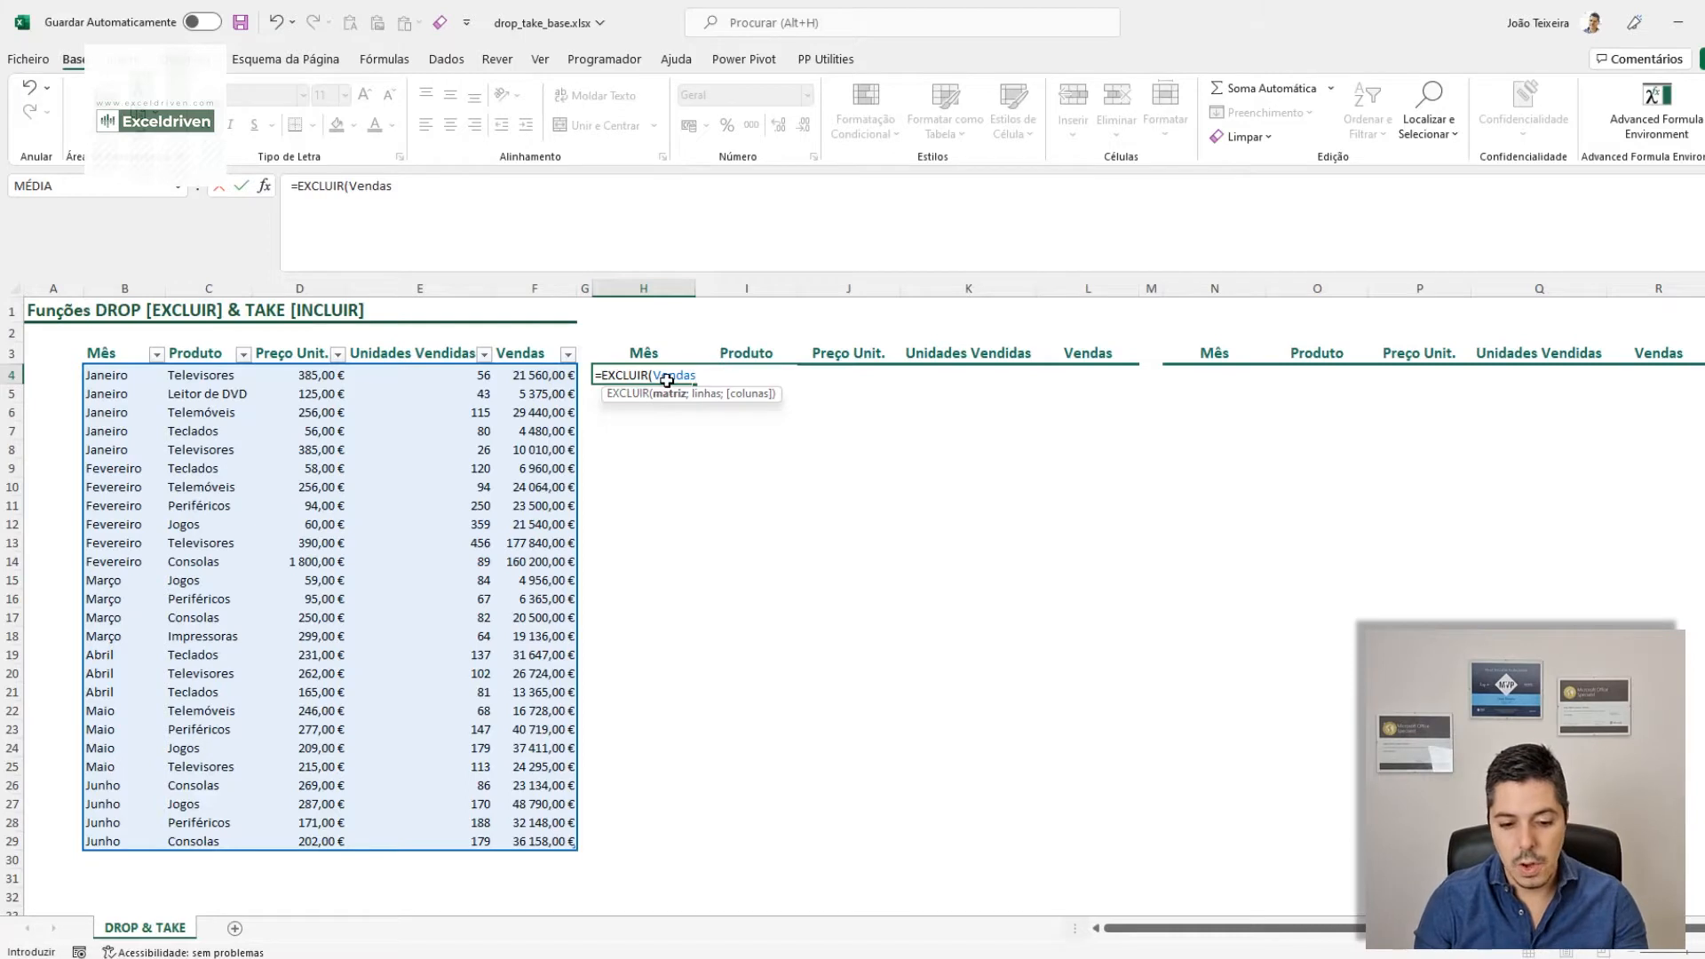
# Step: Extend the array to Vendas[#Todos] and exclude 1 row, completing =EXCLUIR(Vendas[#Todos];1) in H4
pyautogui.write('[')
pyautogui.press('Down')
pyautogui.press('Down')
pyautogui.press('Down')
pyautogui.press('Down')
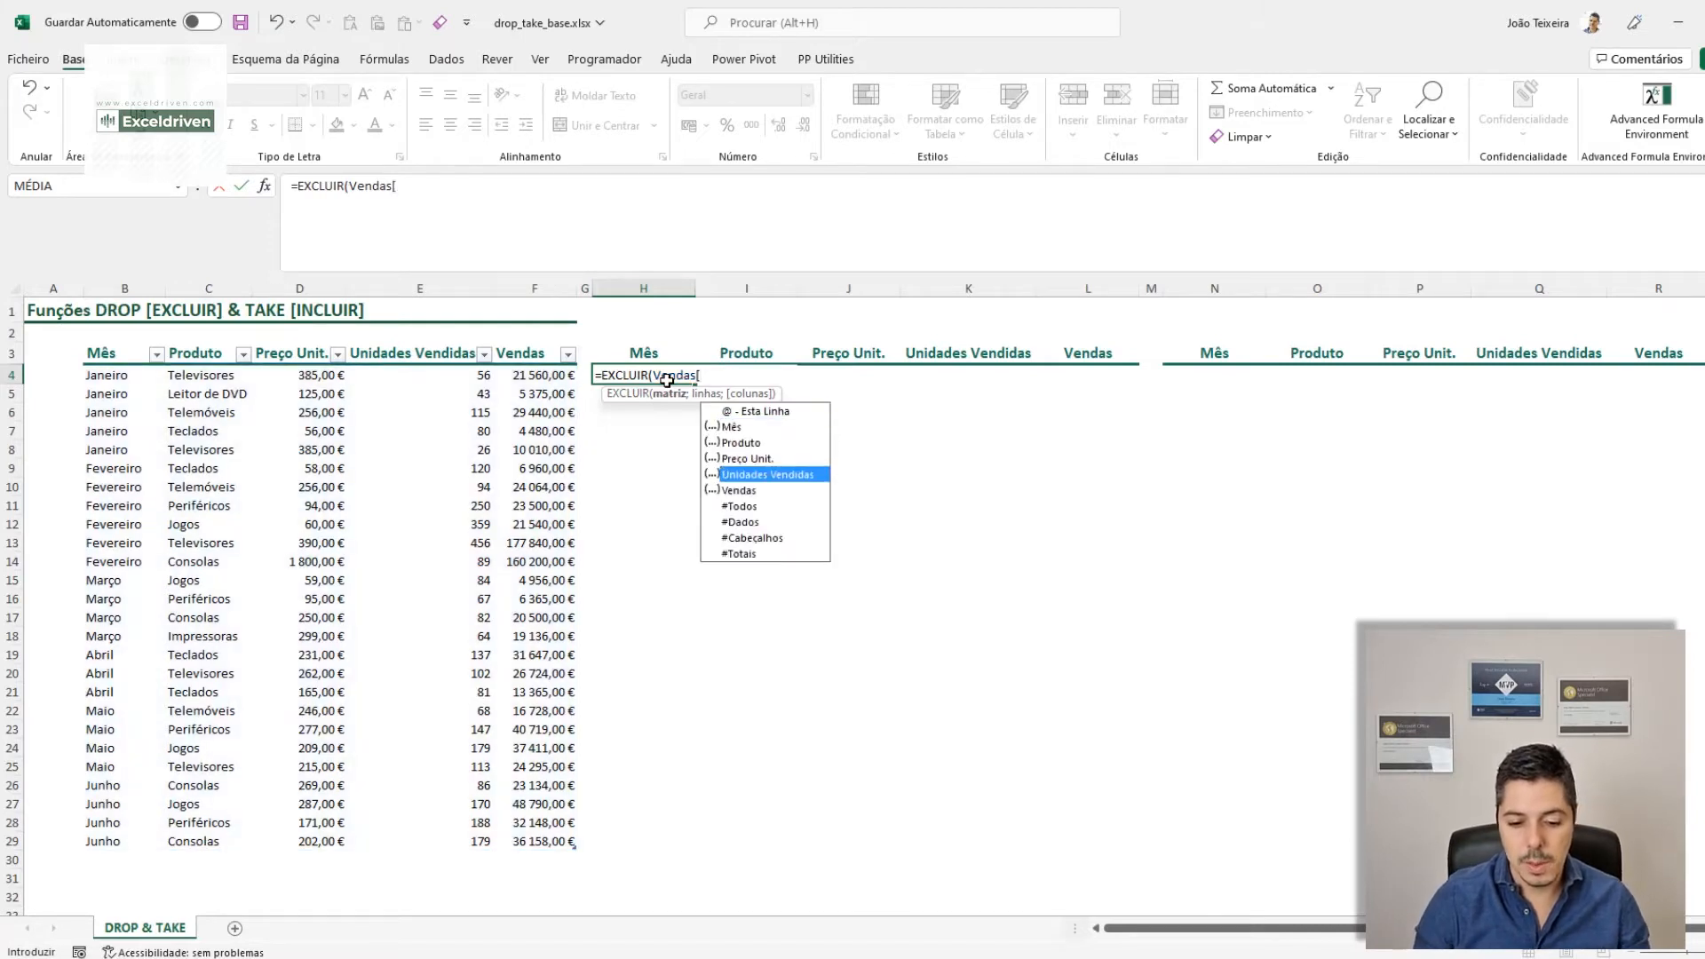
pyautogui.press('Down')
pyautogui.press('Down')
pyautogui.press('Tab')
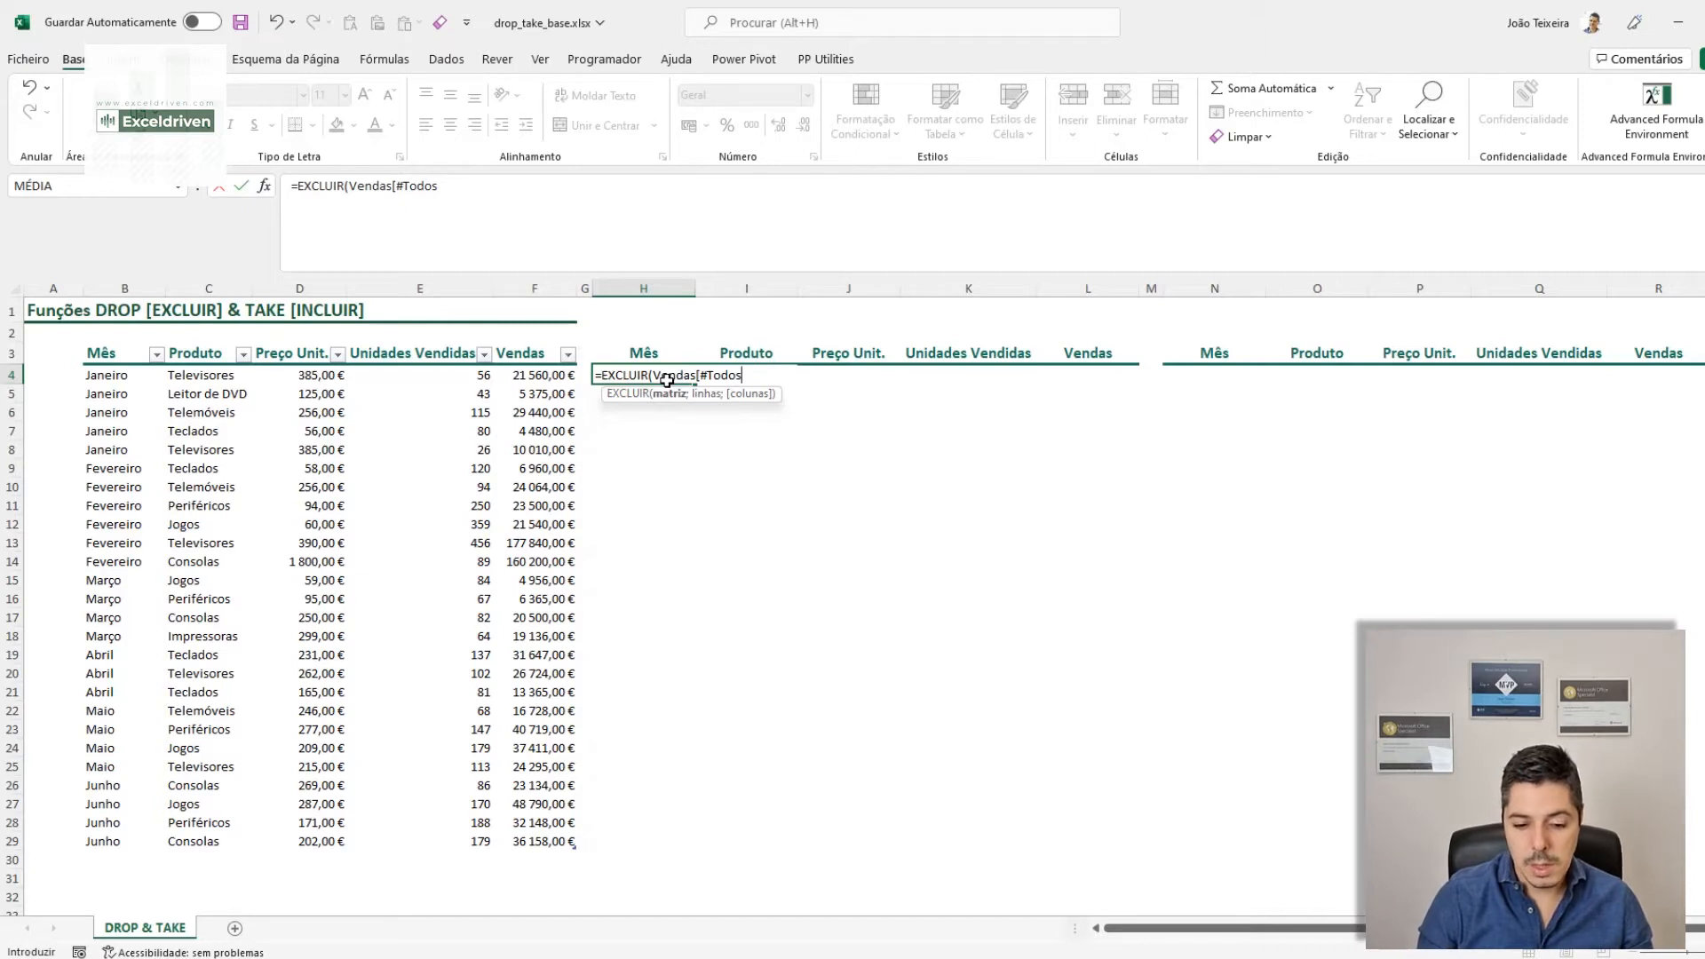
pyautogui.write(']')
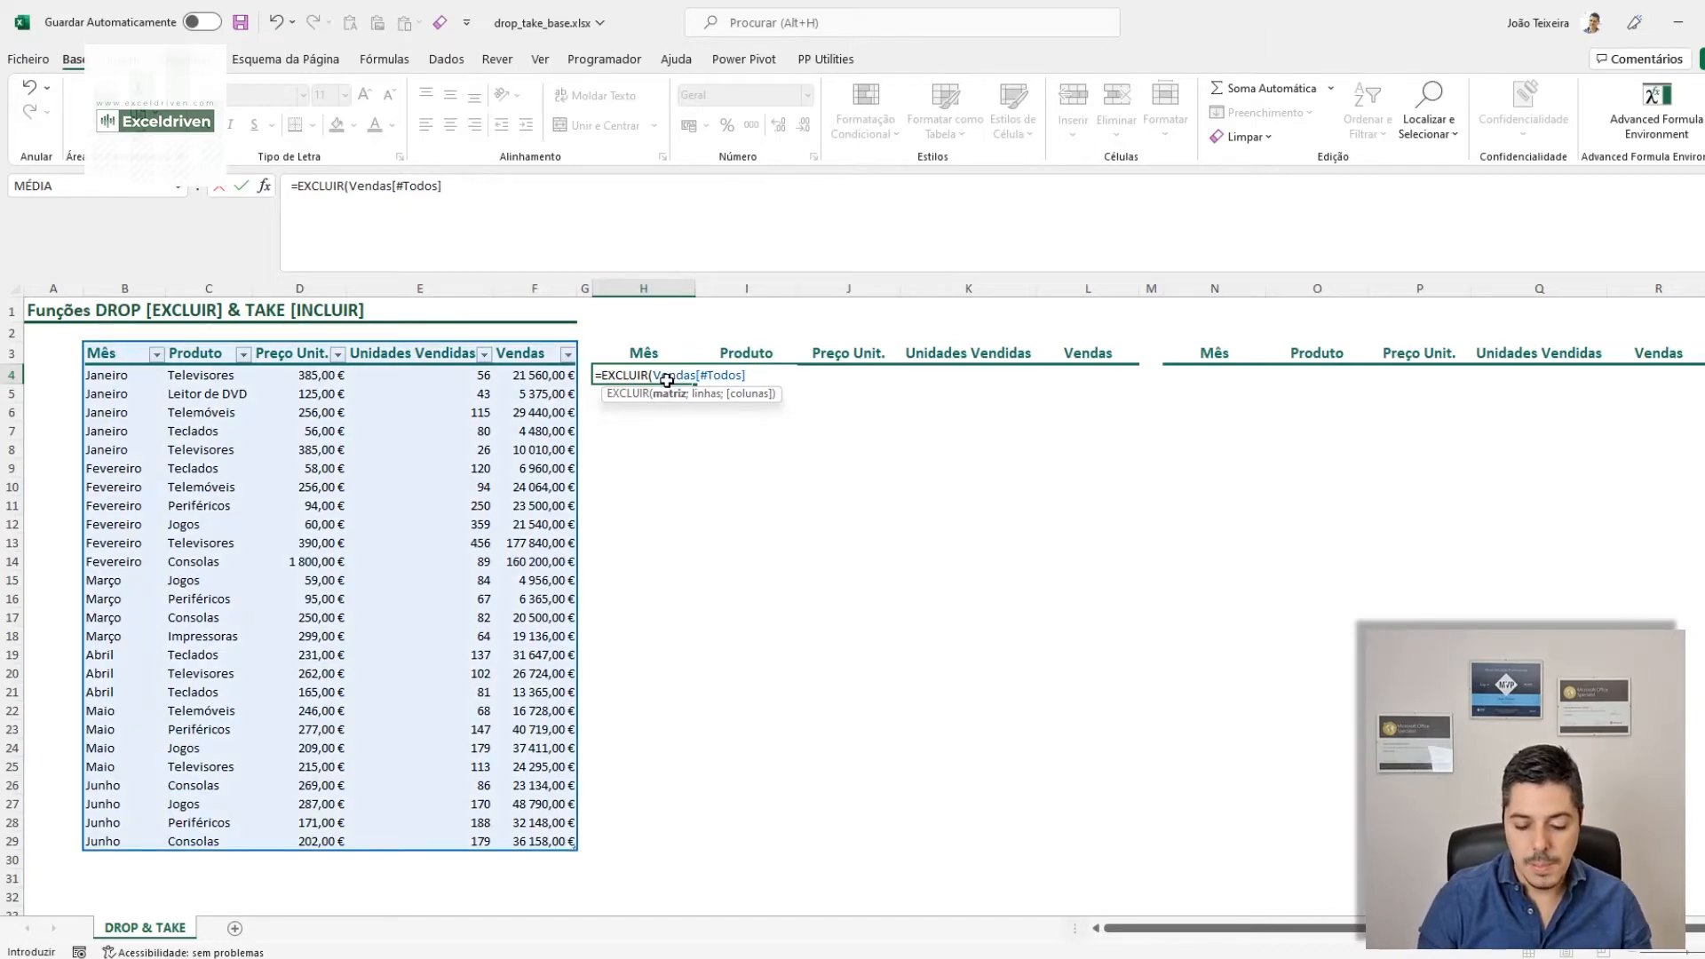
pyautogui.write(';1')
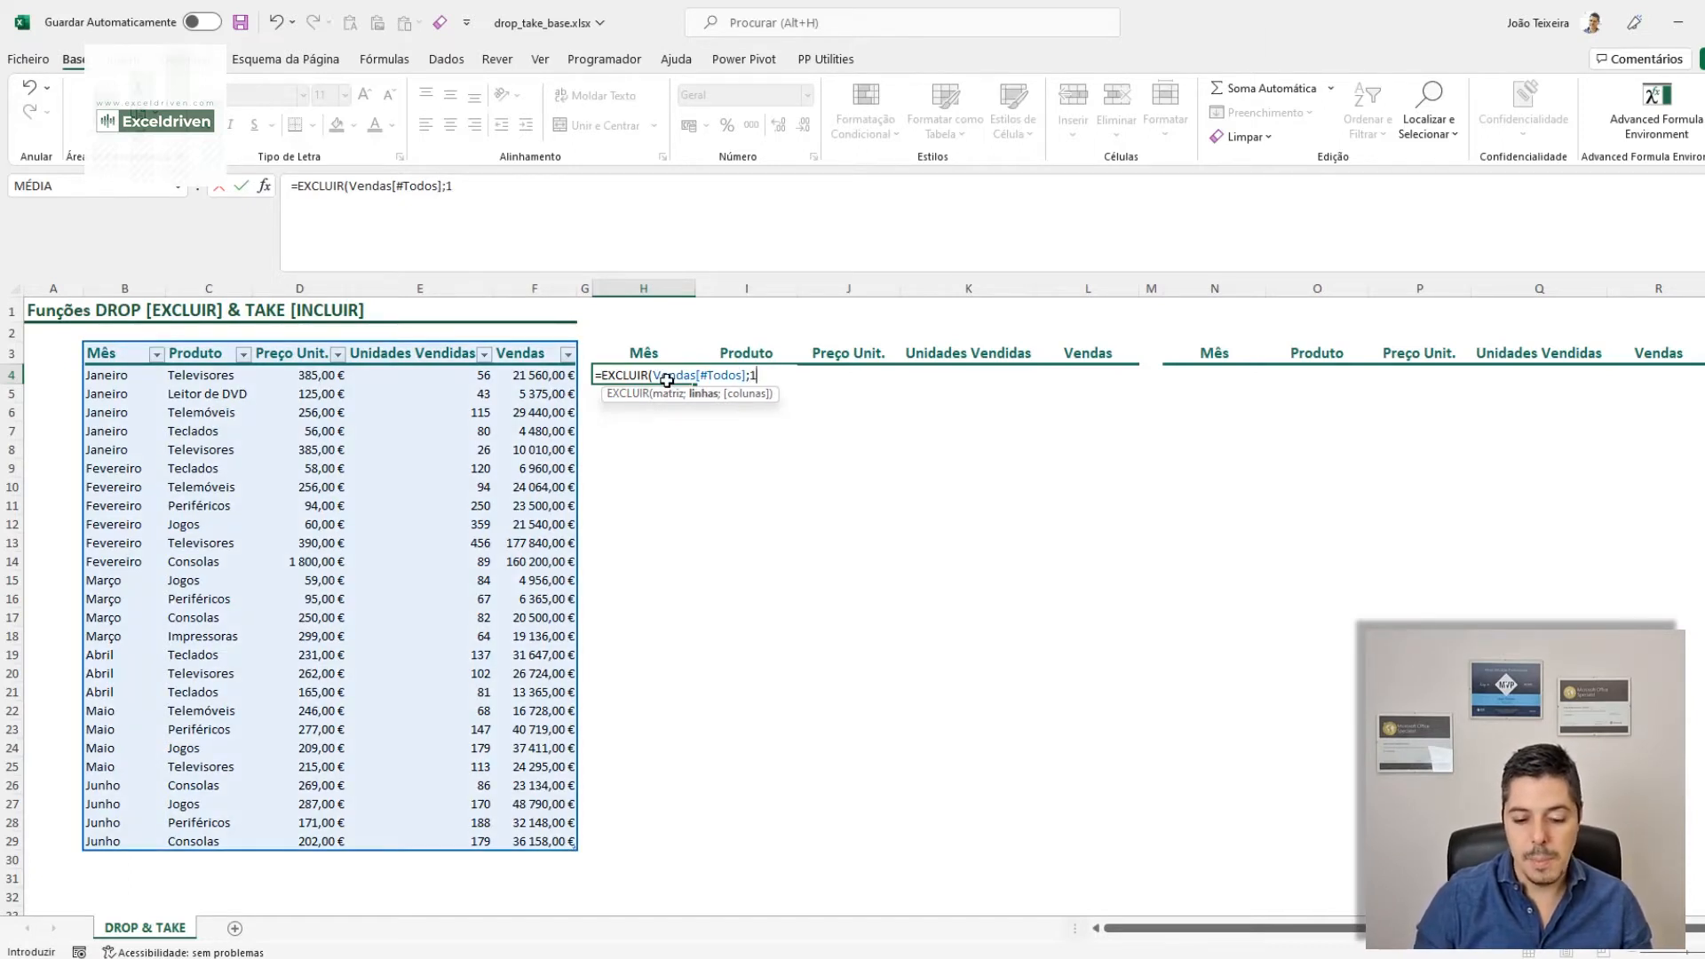
pyautogui.write(')')
pyautogui.hotkey('ctrl', 'Return')
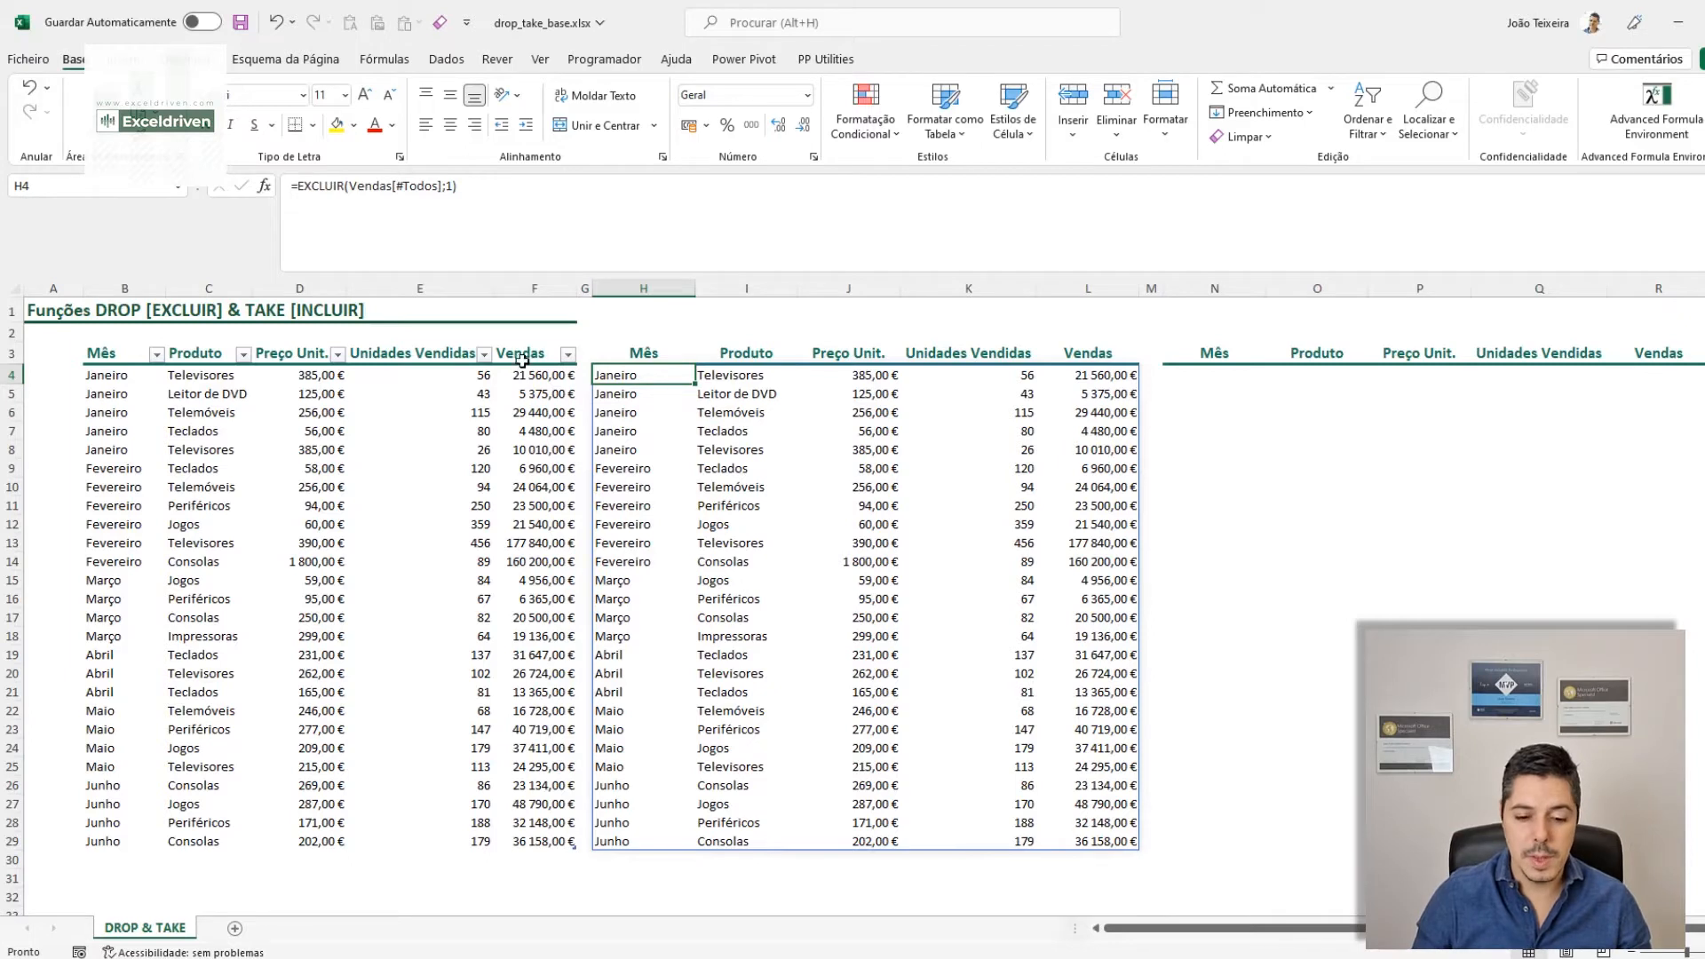
# Step: Strip the EXCLUIR function and its row argument from H4, leaving =Vendas[#Todos]
pyautogui.moveTo(299, 186); pyautogui.dragTo(352, 186)
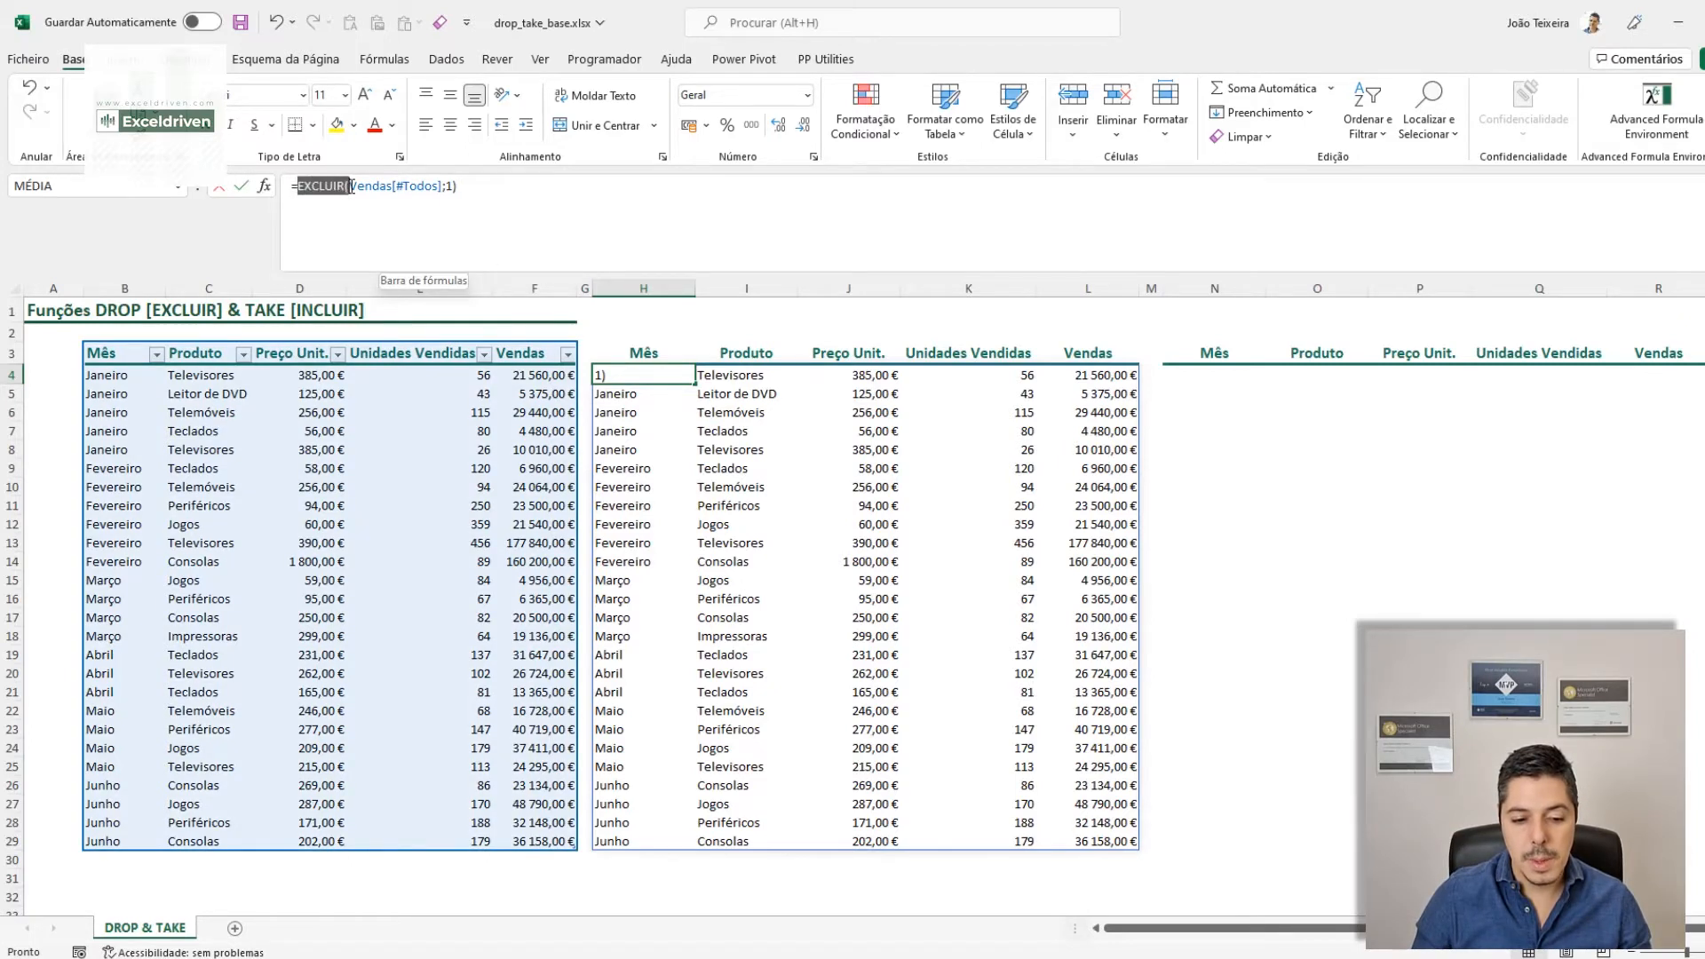
pyautogui.press('Delete')
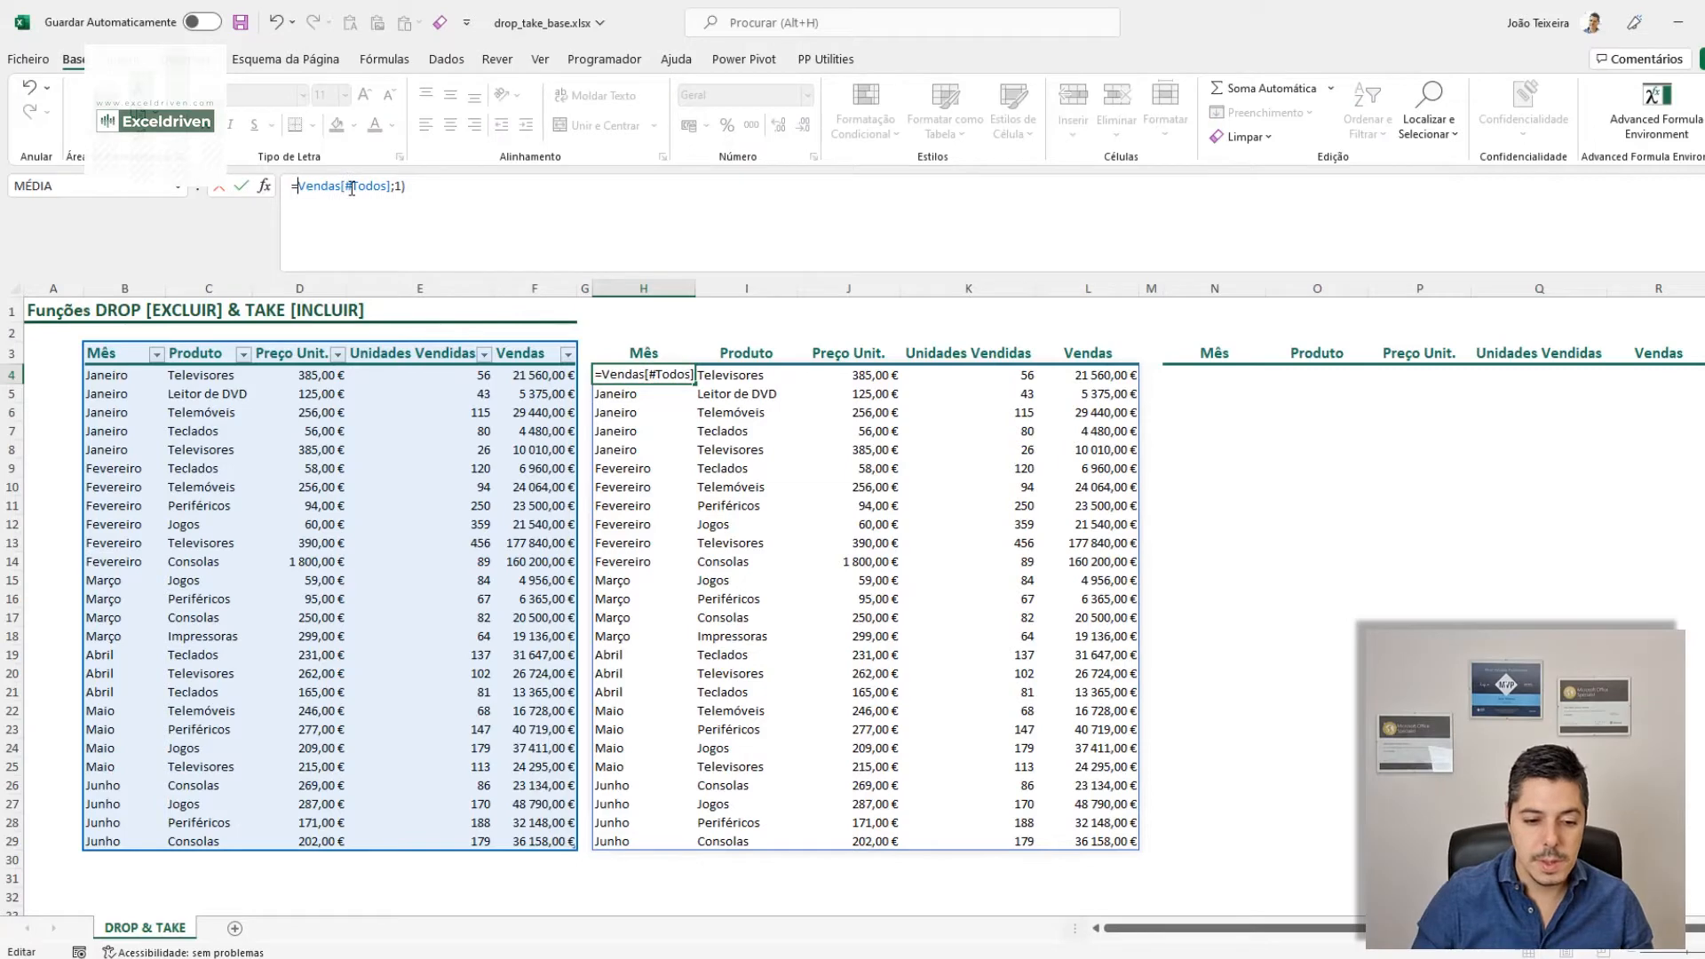
pyautogui.click(437, 192)
pyautogui.press('BackSpace')
pyautogui.press('BackSpace')
pyautogui.press('BackSpace')
pyautogui.press('Return')
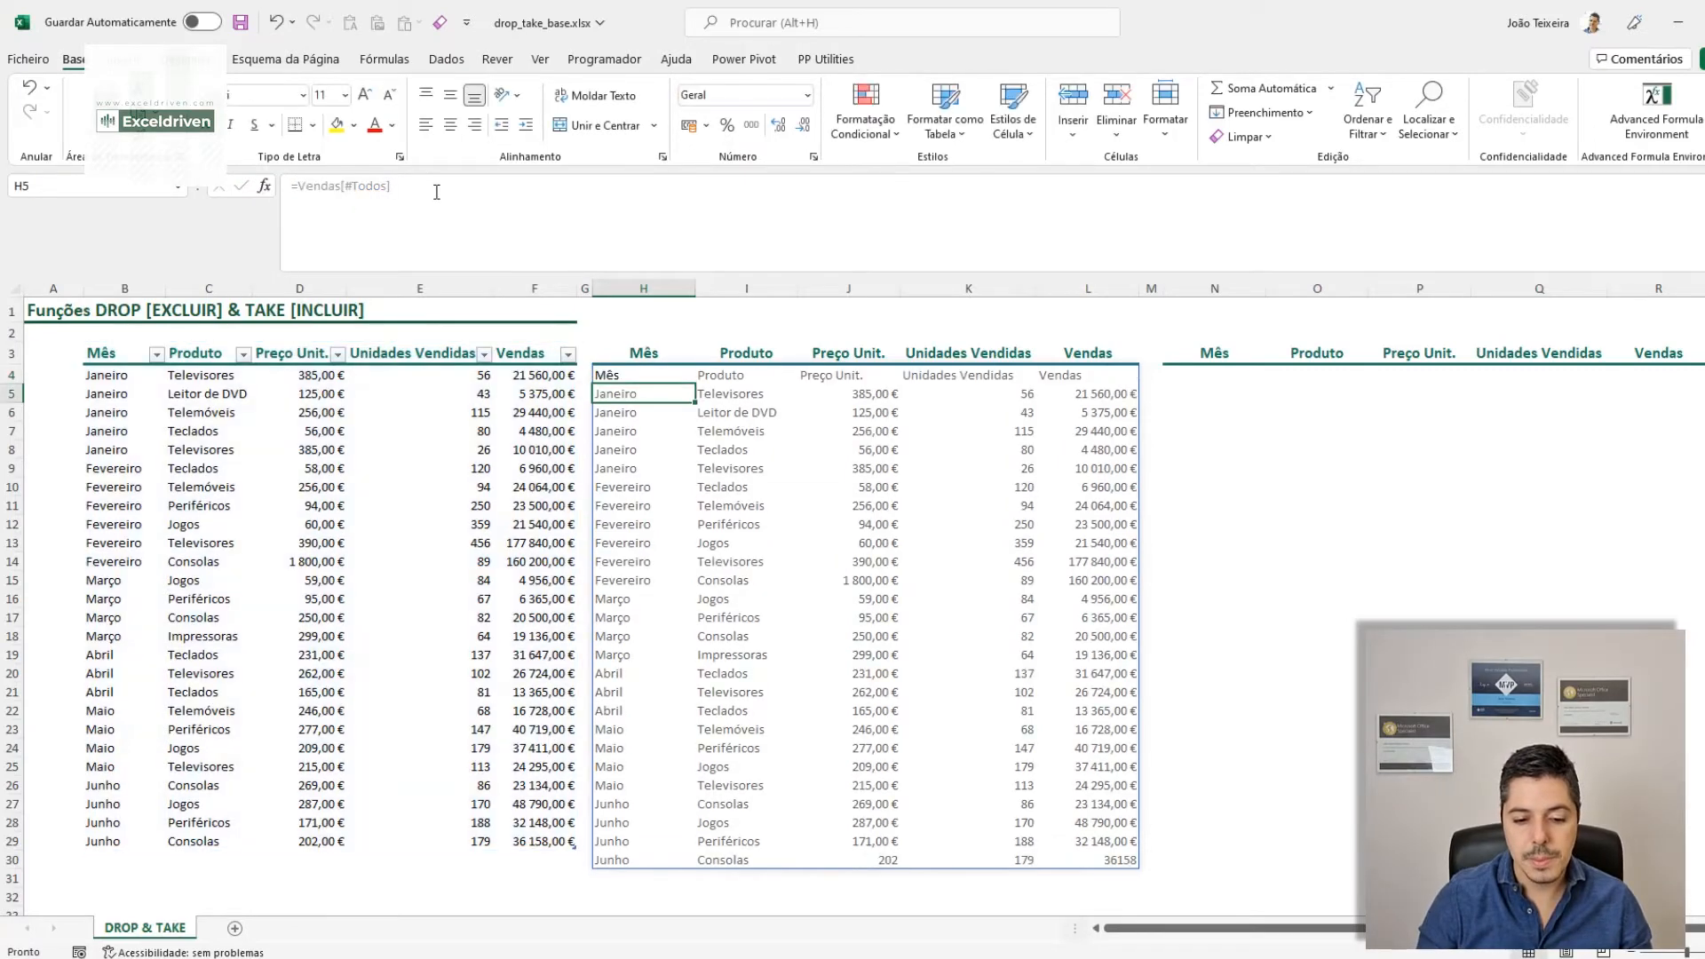
# Step: Wrap the H4 table reference in EXCLUIR again with 1 row excluded: =EXCLUIR(Vendas[#Todos];1)
pyautogui.click(620, 377)
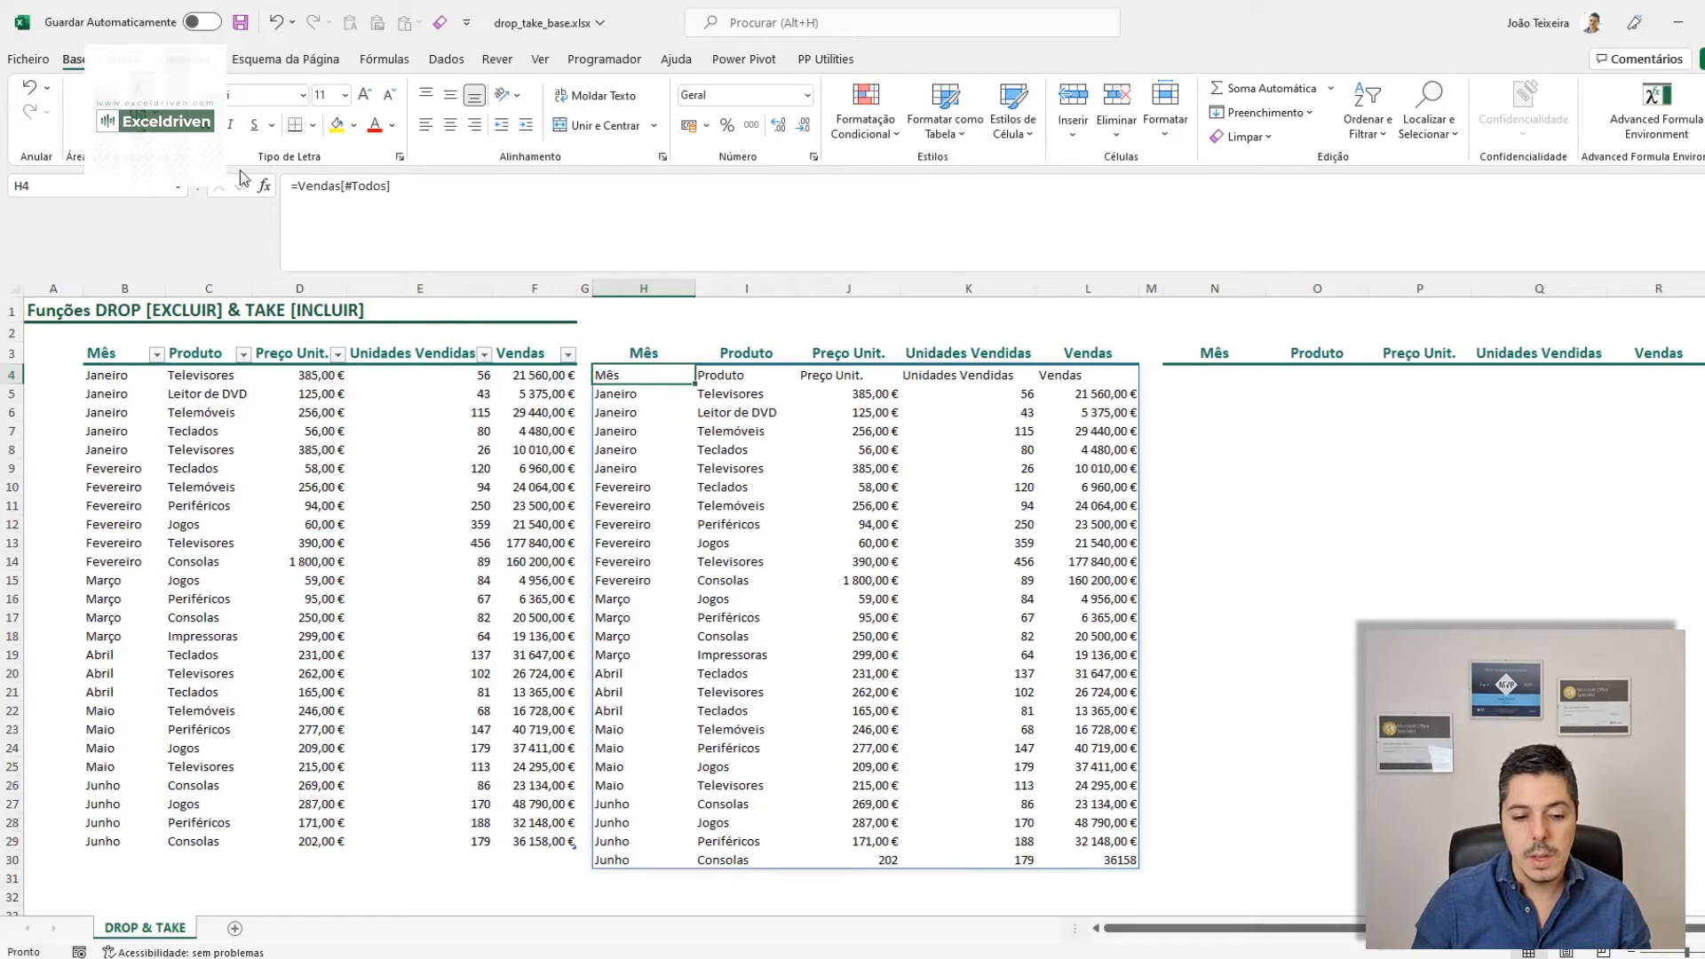
pyautogui.click(298, 186)
pyautogui.write('EX')
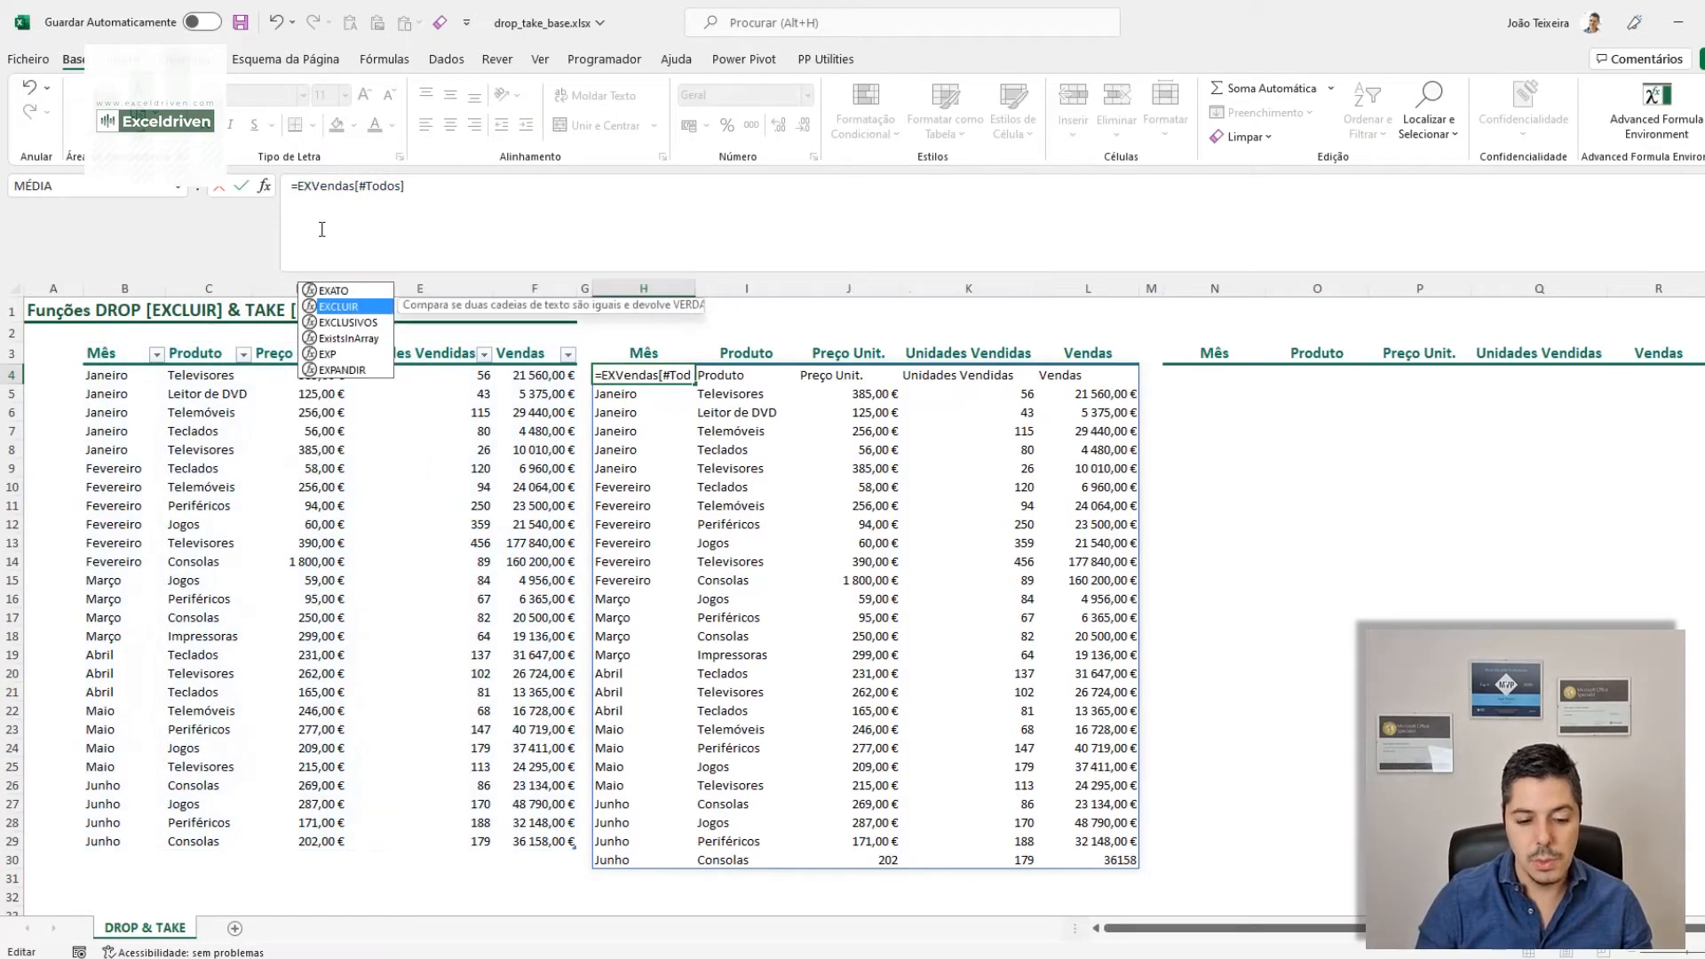
pyautogui.press('Tab')
pyautogui.click(457, 185)
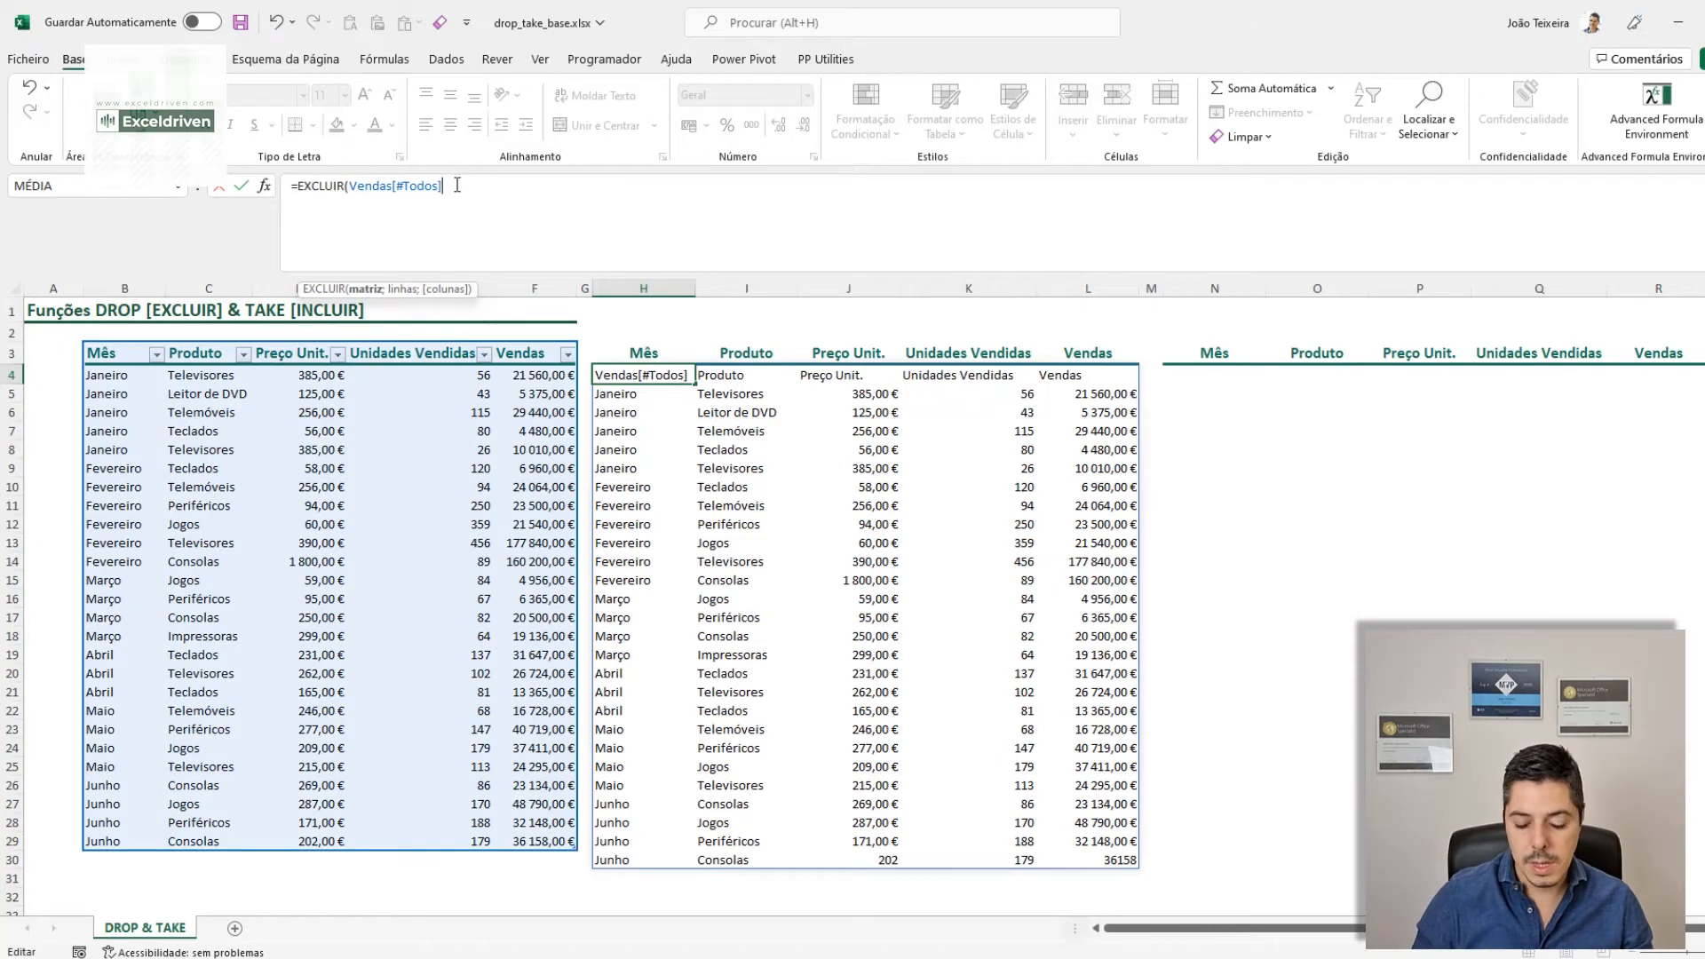
pyautogui.write(';1)')
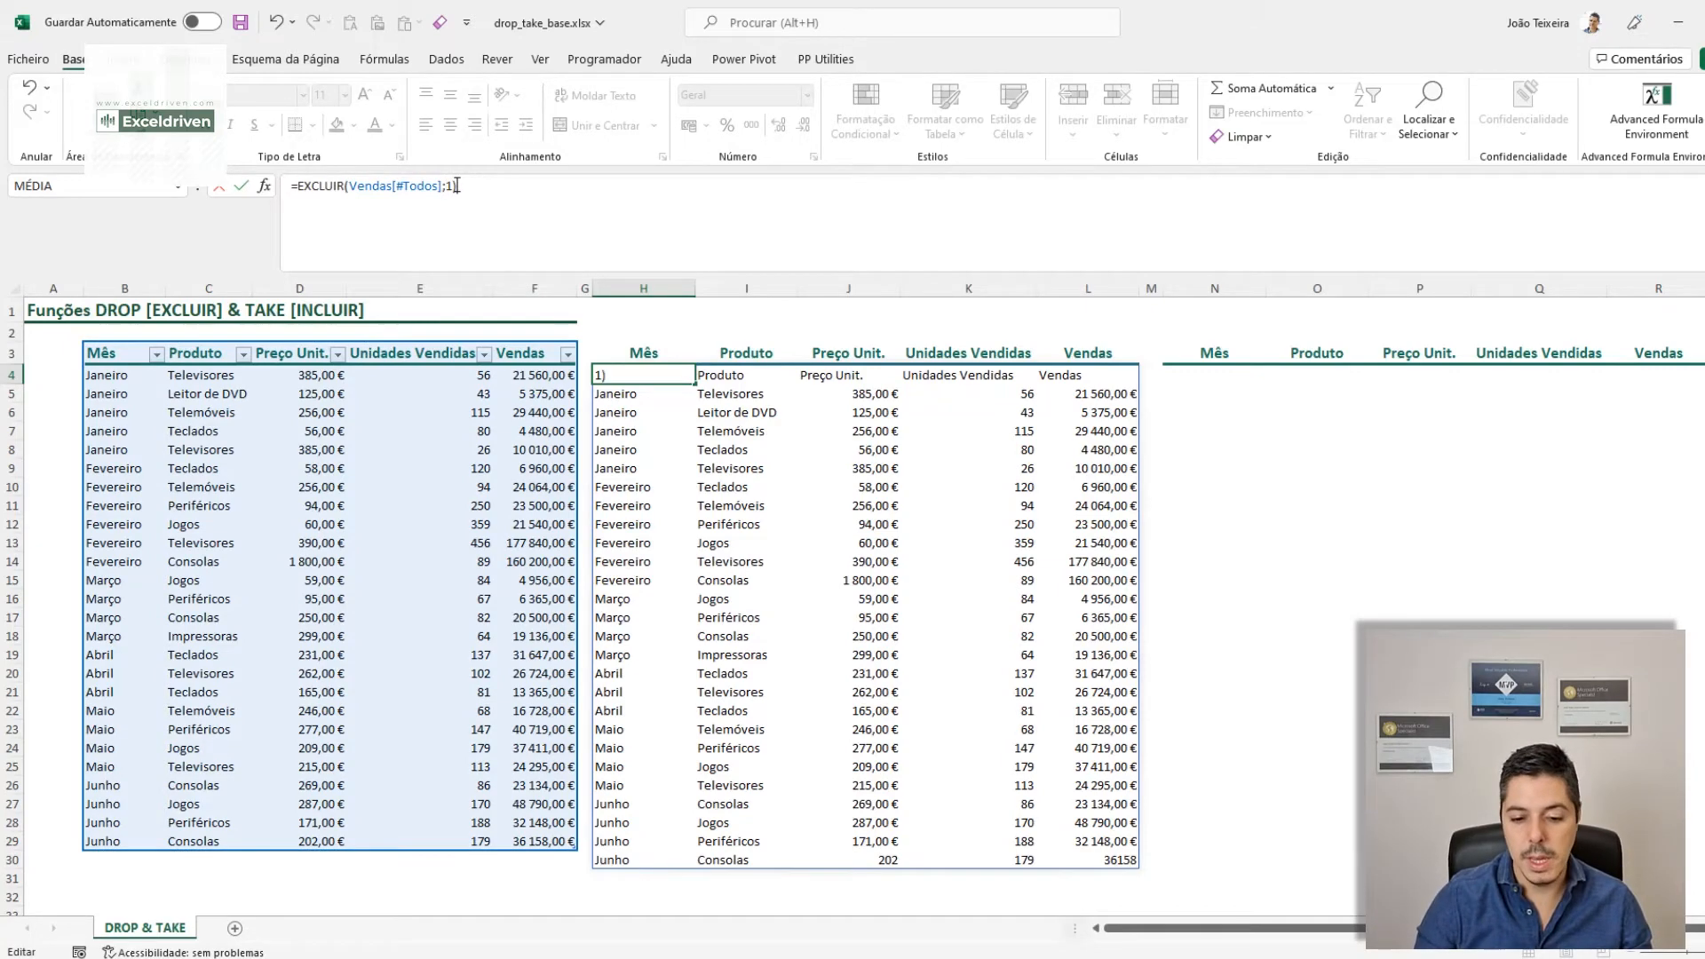
pyautogui.press('Return')
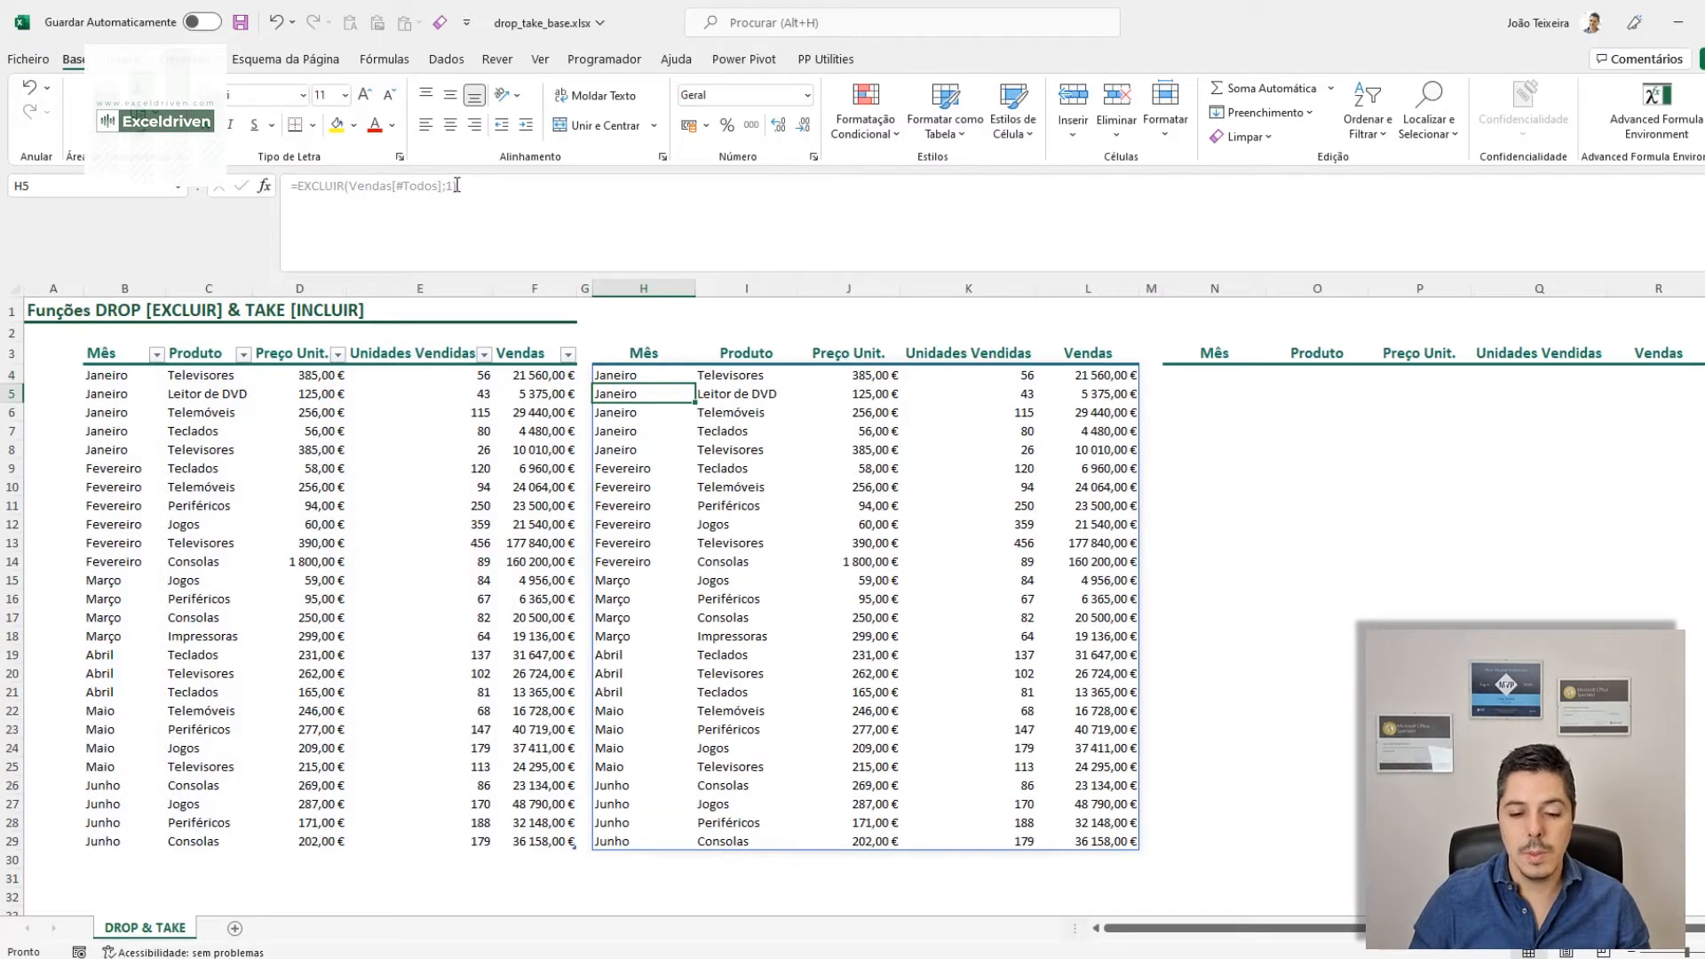
# Step: Remove the [#Todos] specifier from the H4 formula and exclude the first 5 rows: =EXCLUIR(Vendas;5)
pyautogui.click(300, 183)
pyautogui.press('Escape')
pyautogui.click(604, 373)
pyautogui.moveTo(393, 186); pyautogui.dragTo(444, 187)
pyautogui.press('BackSpace')
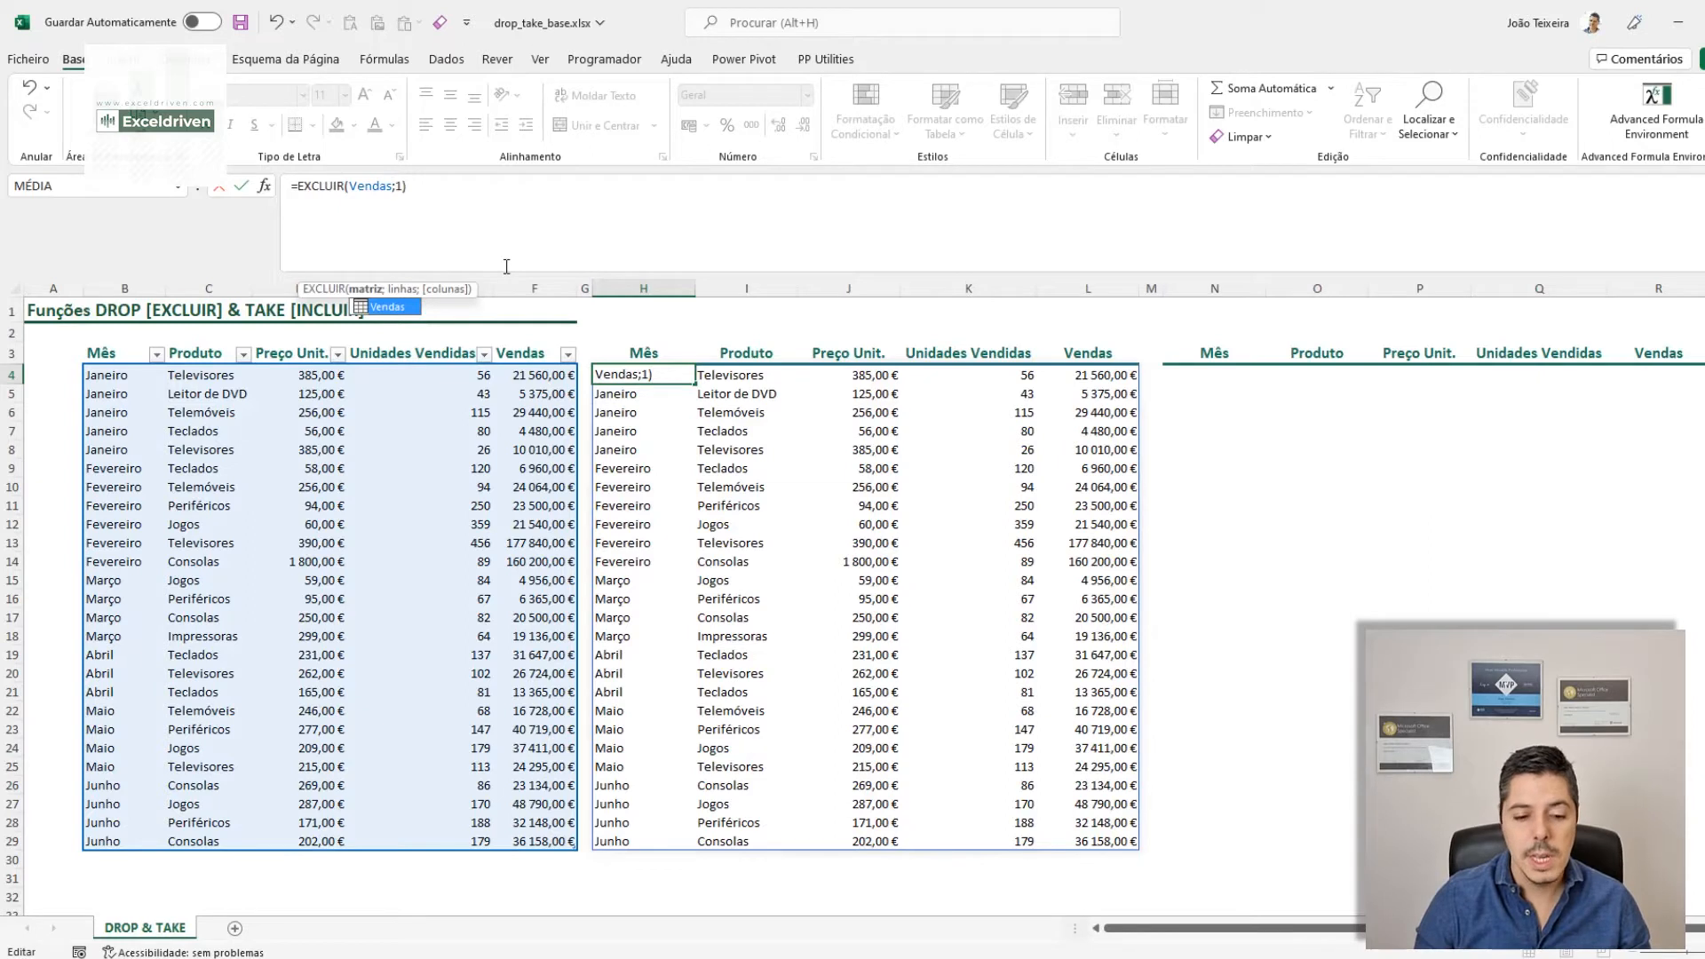
pyautogui.press('Right')
pyautogui.hotkey('shift', 'Right')
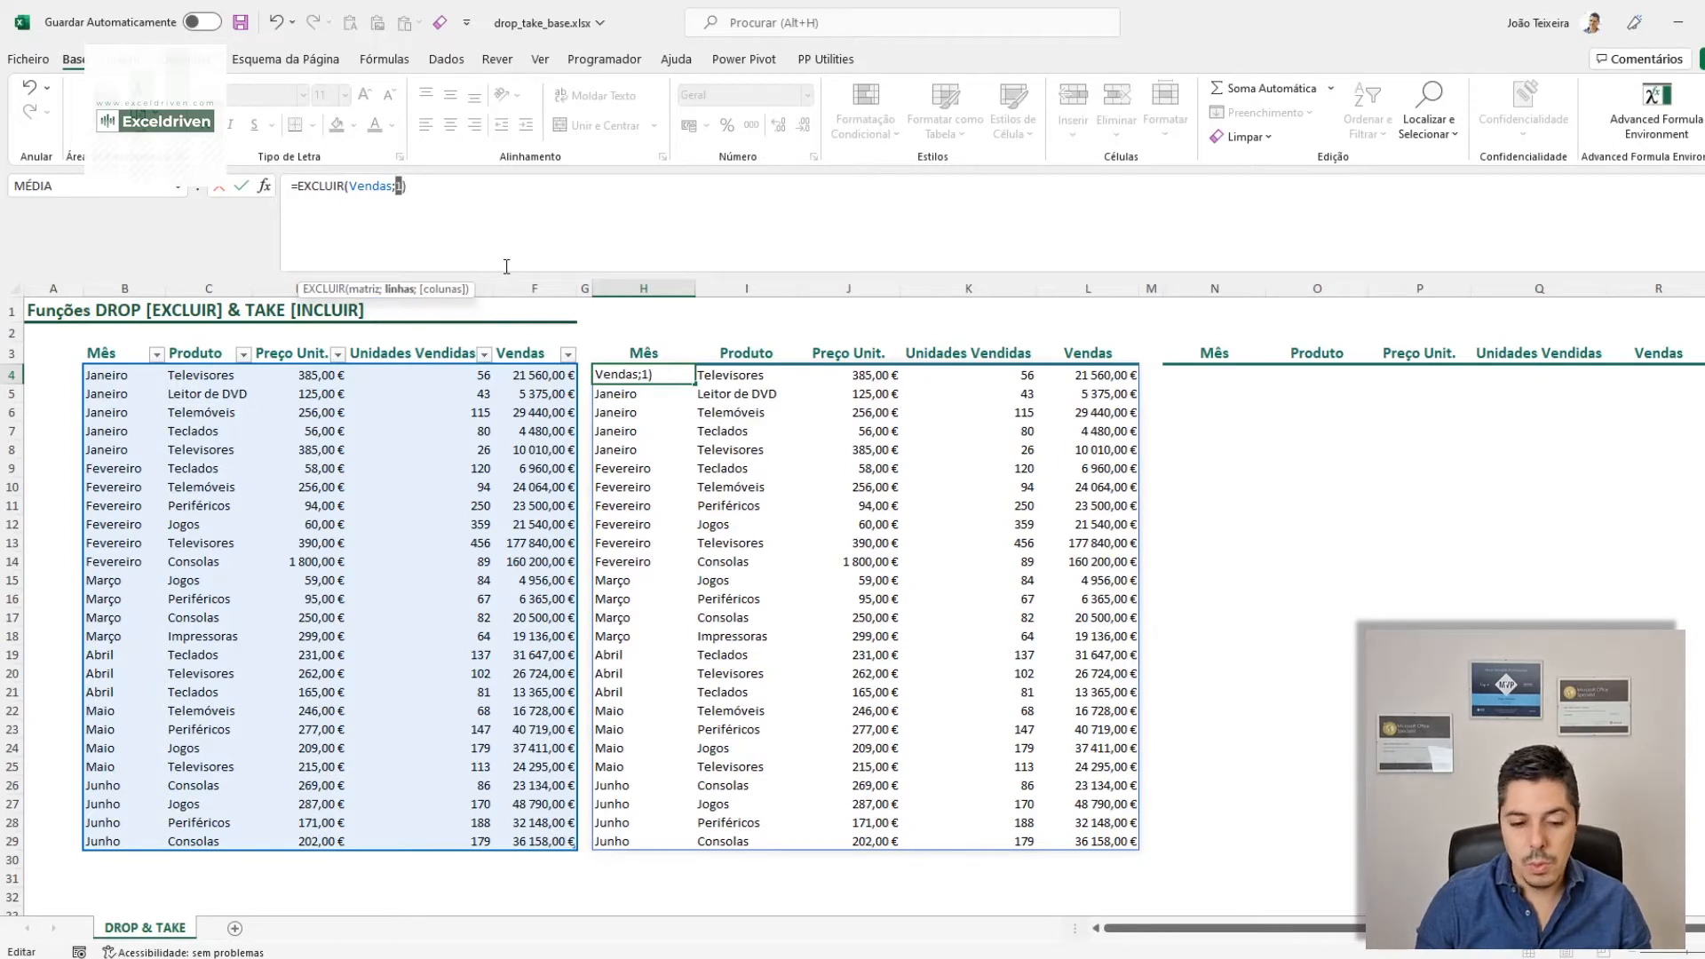
pyautogui.write('5')
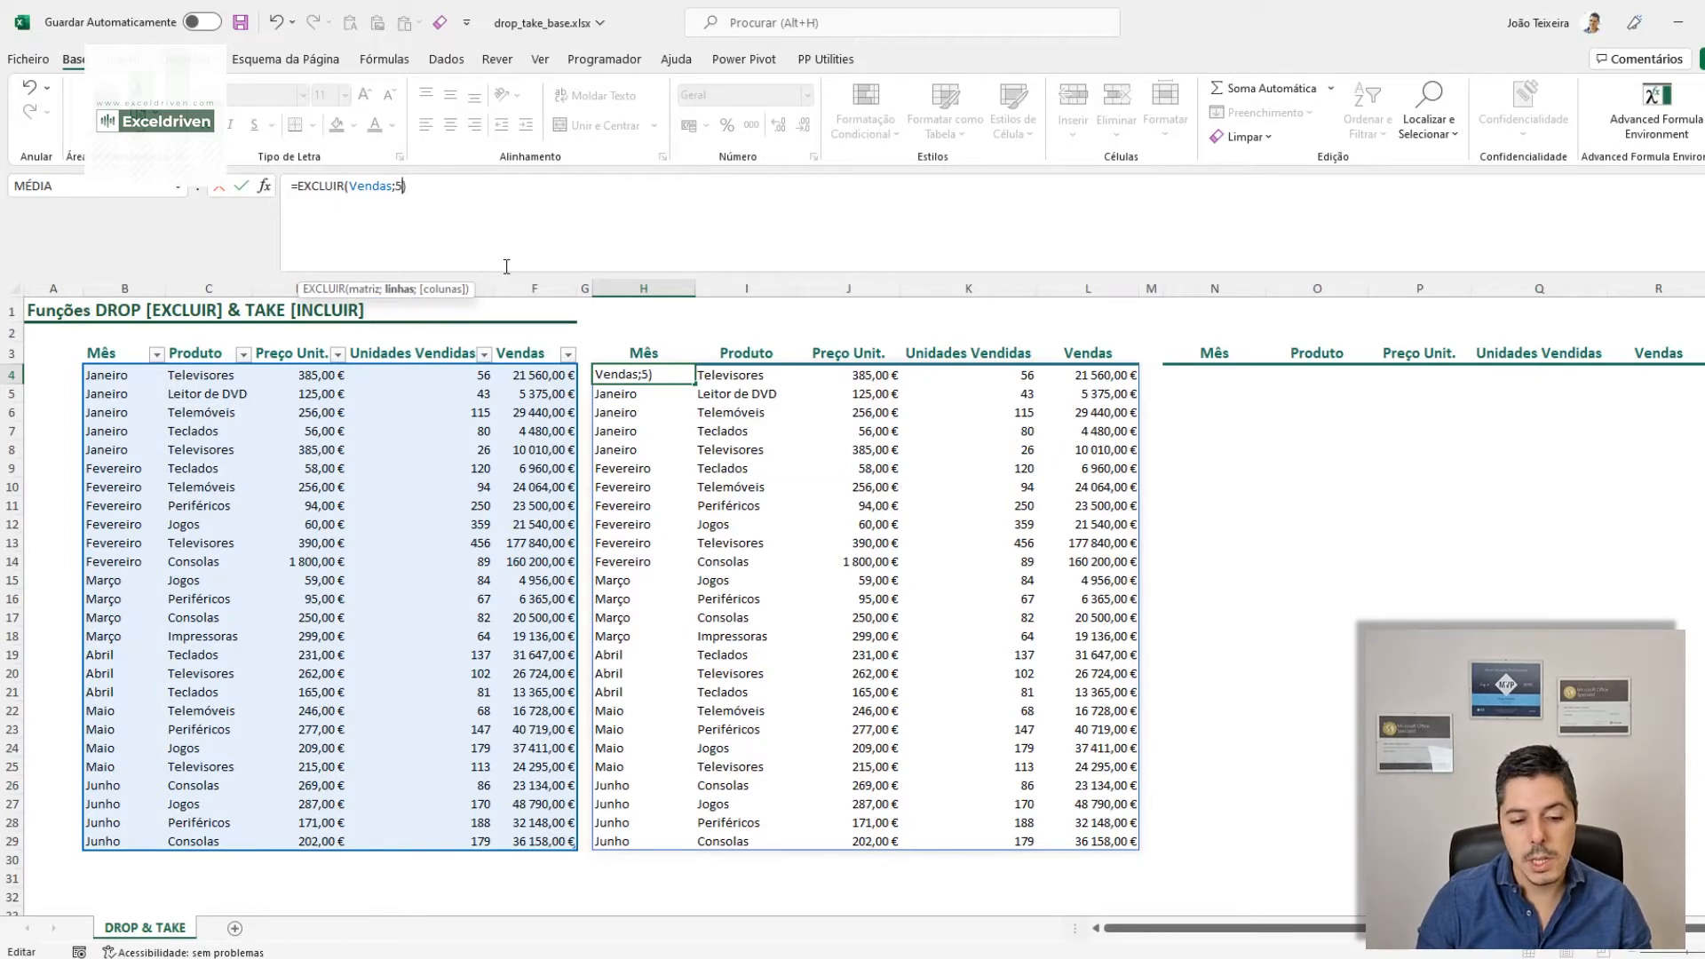
pyautogui.press('Return')
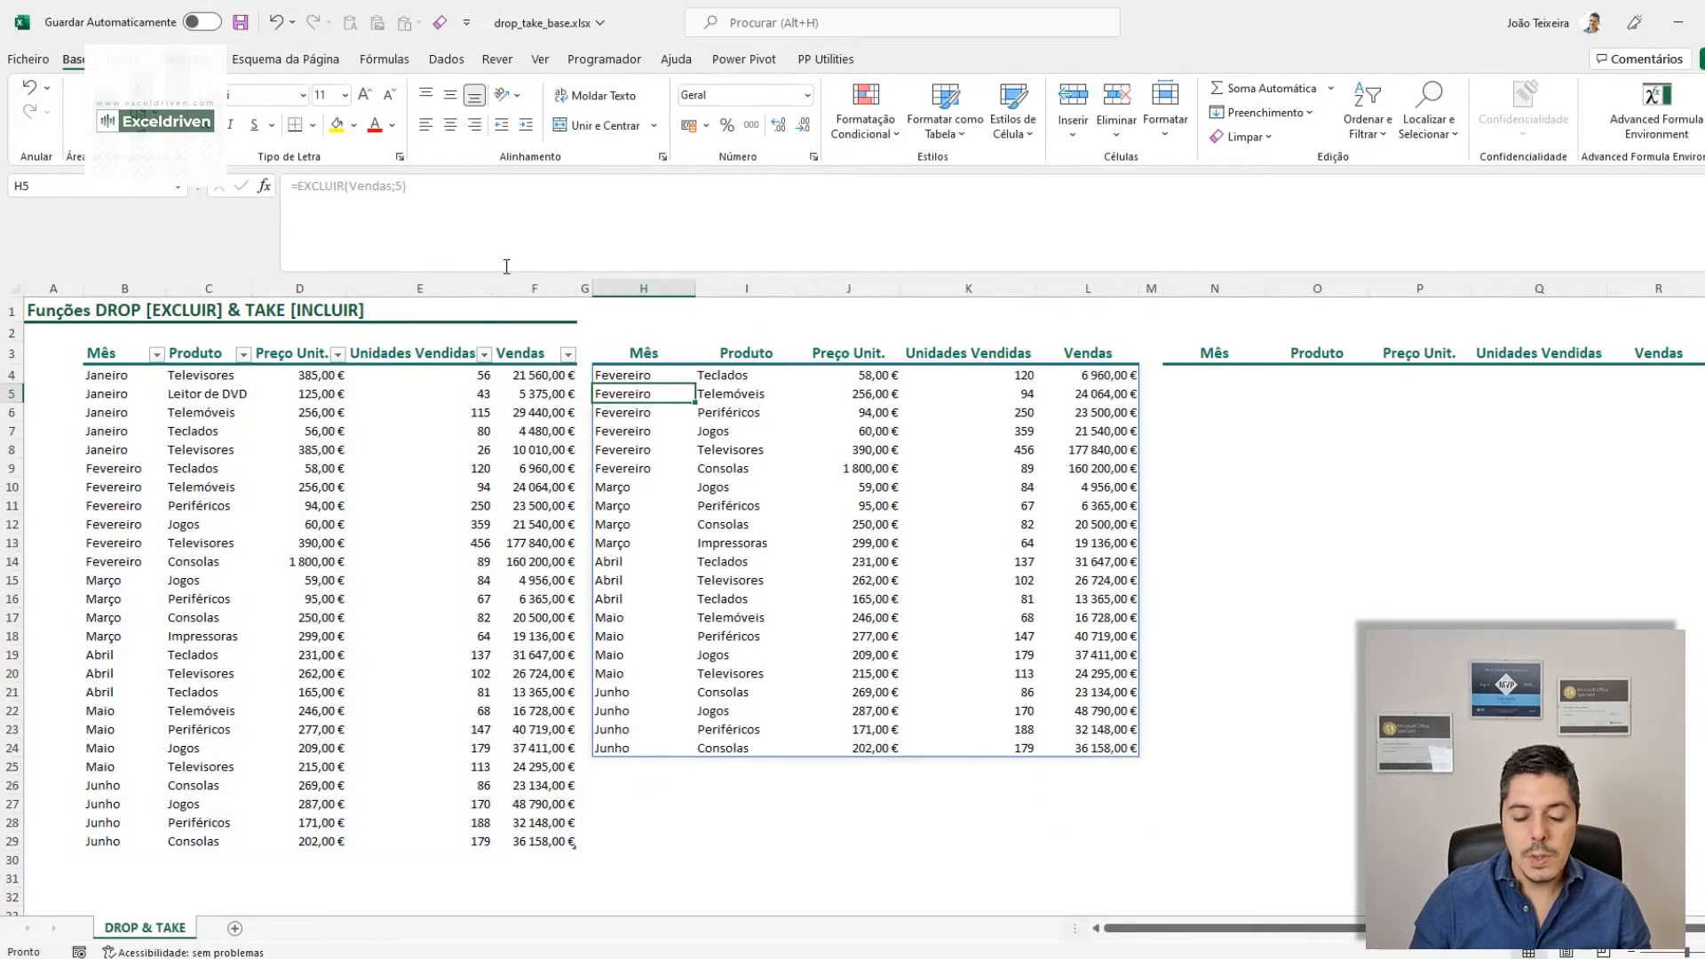
# Step: Add a columns argument of 1 to the H4 formula: =EXCLUIR(Vendas;5;1)
pyautogui.click(647, 375)
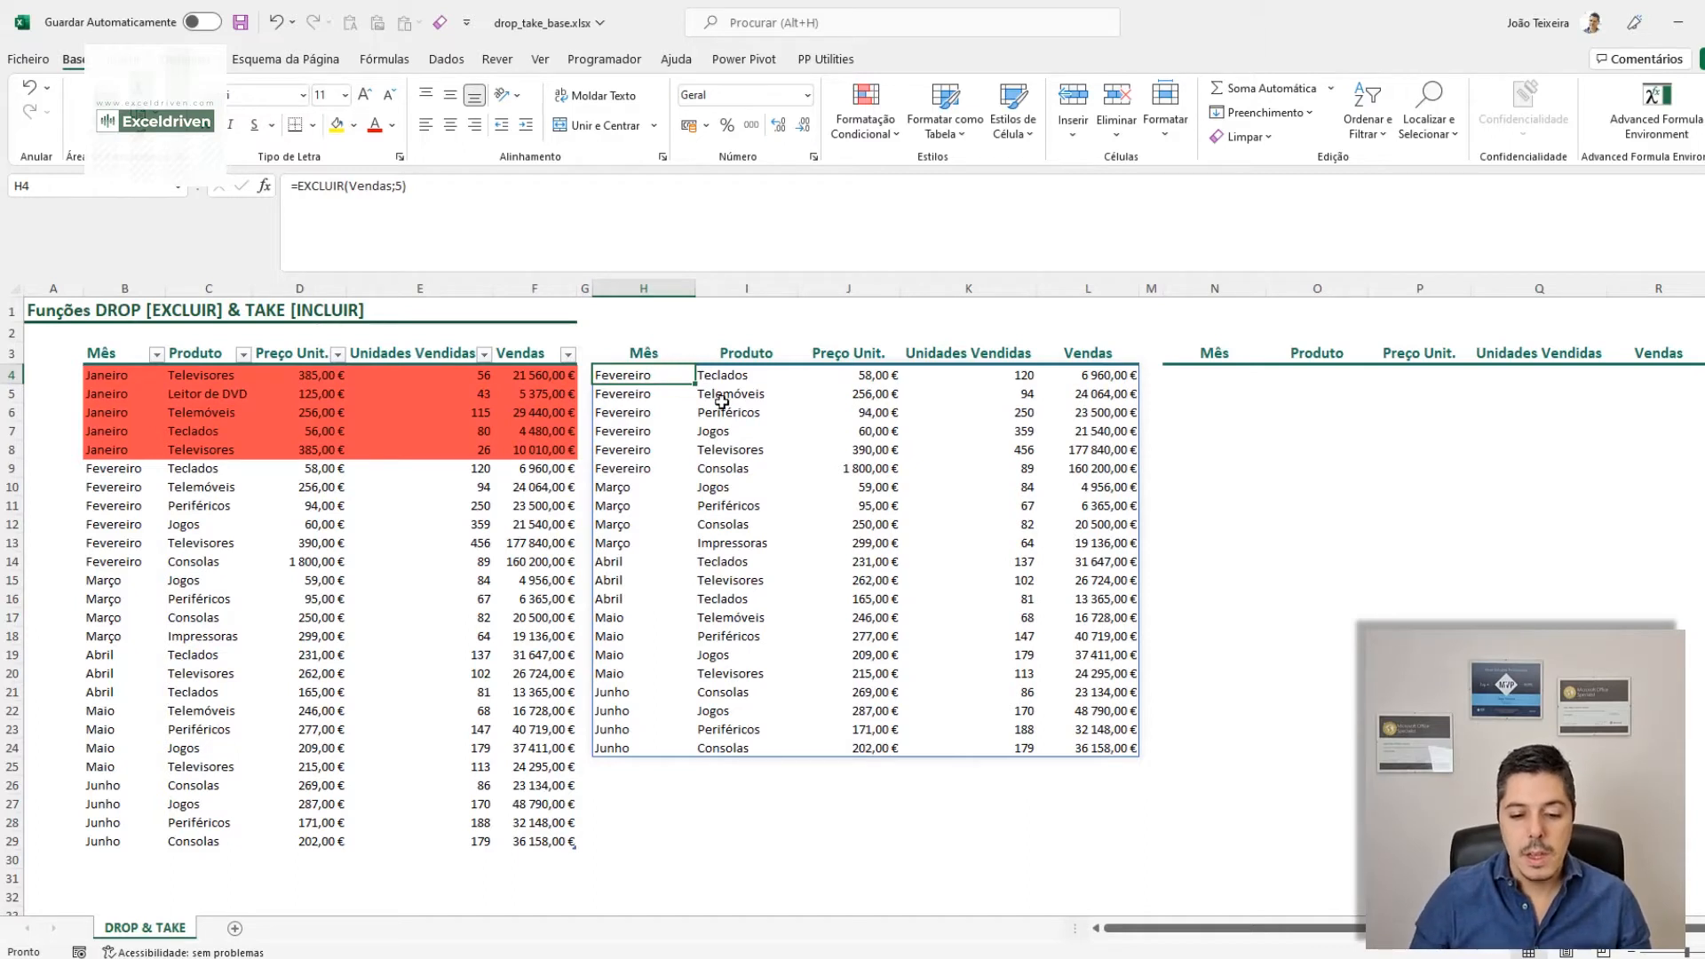
pyautogui.click(405, 185)
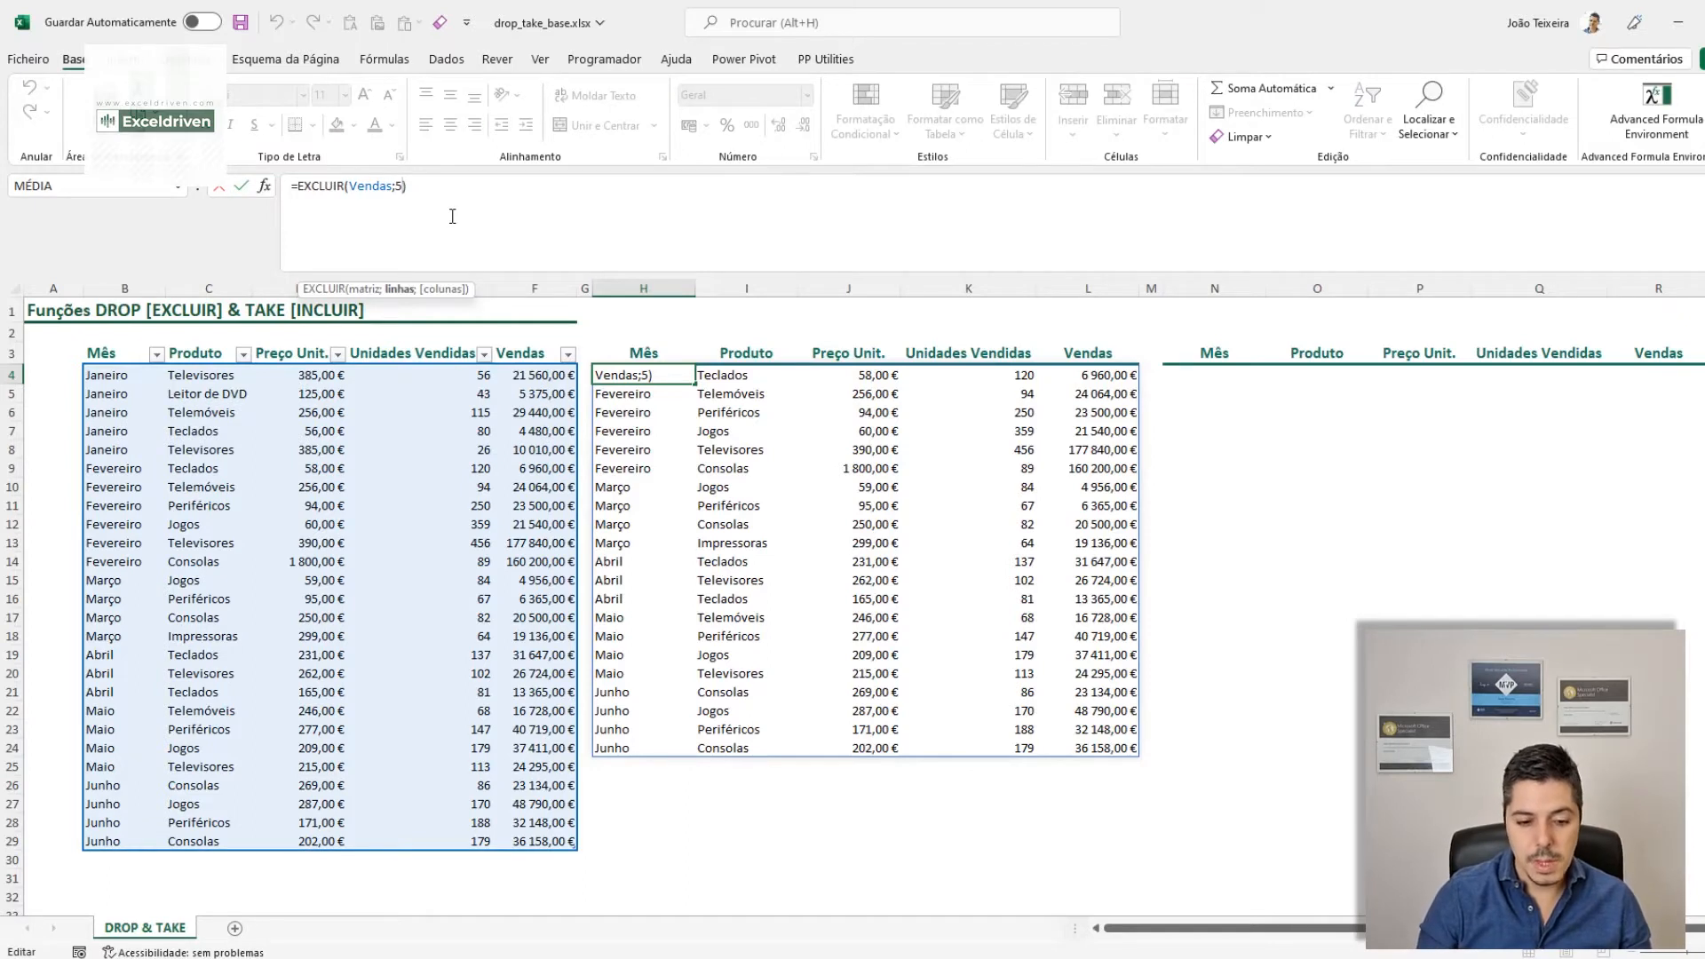
pyautogui.write(';')
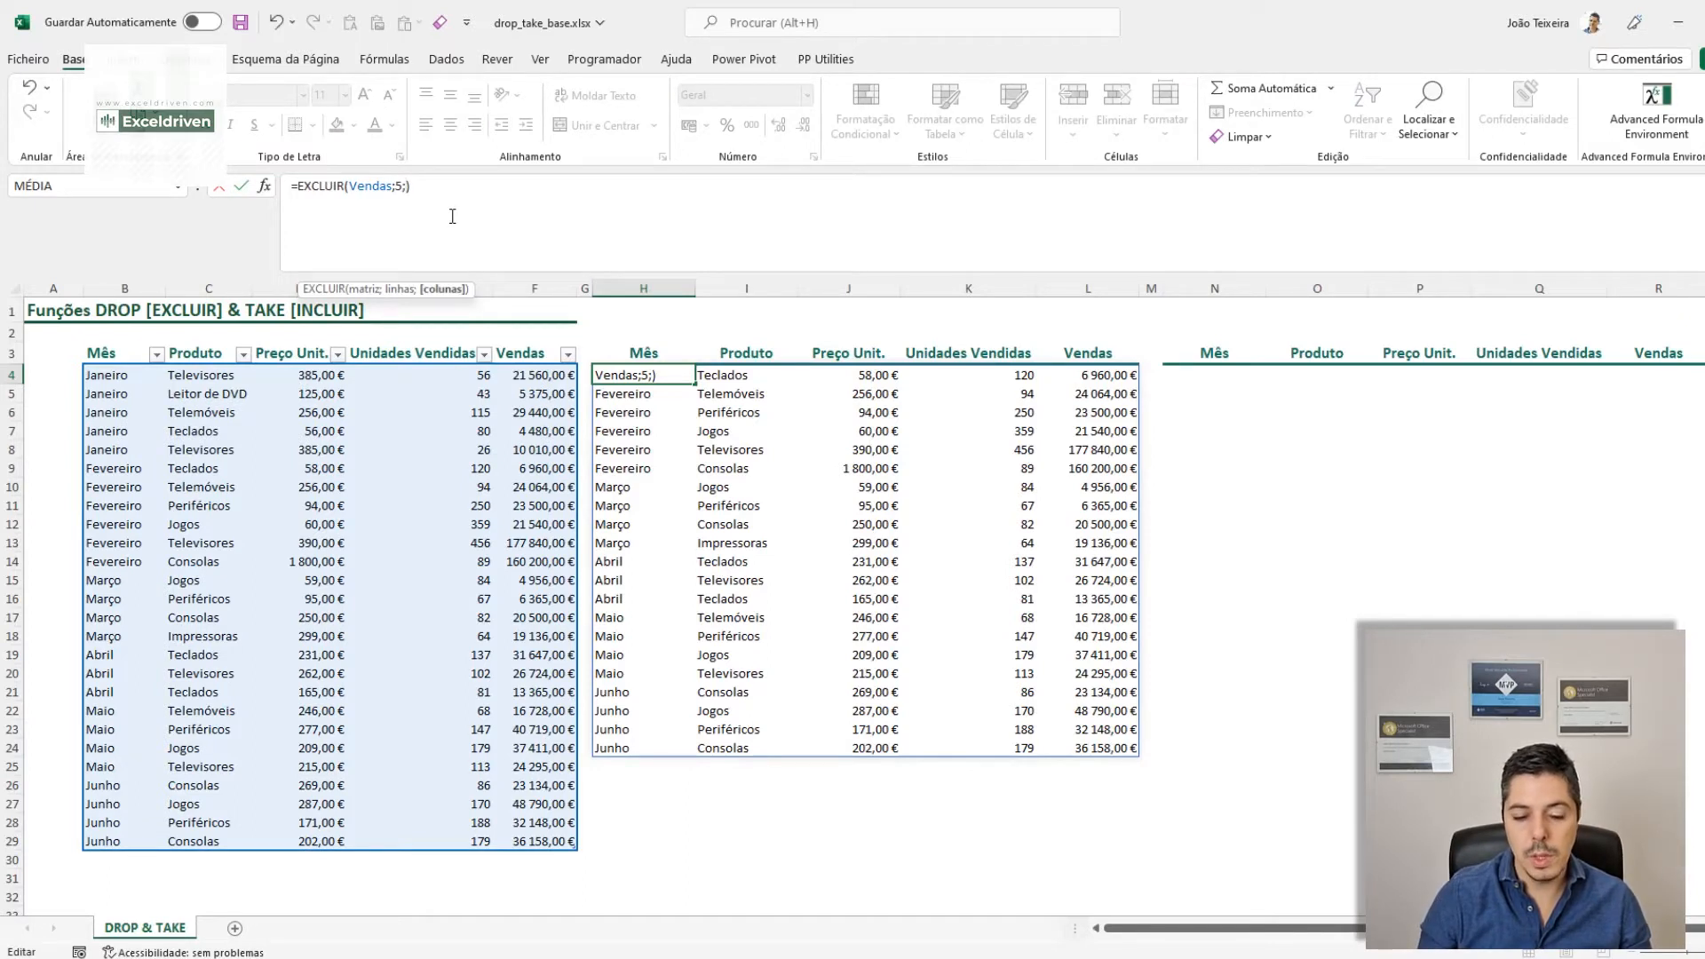
pyautogui.write('1')
pyautogui.press('Return')
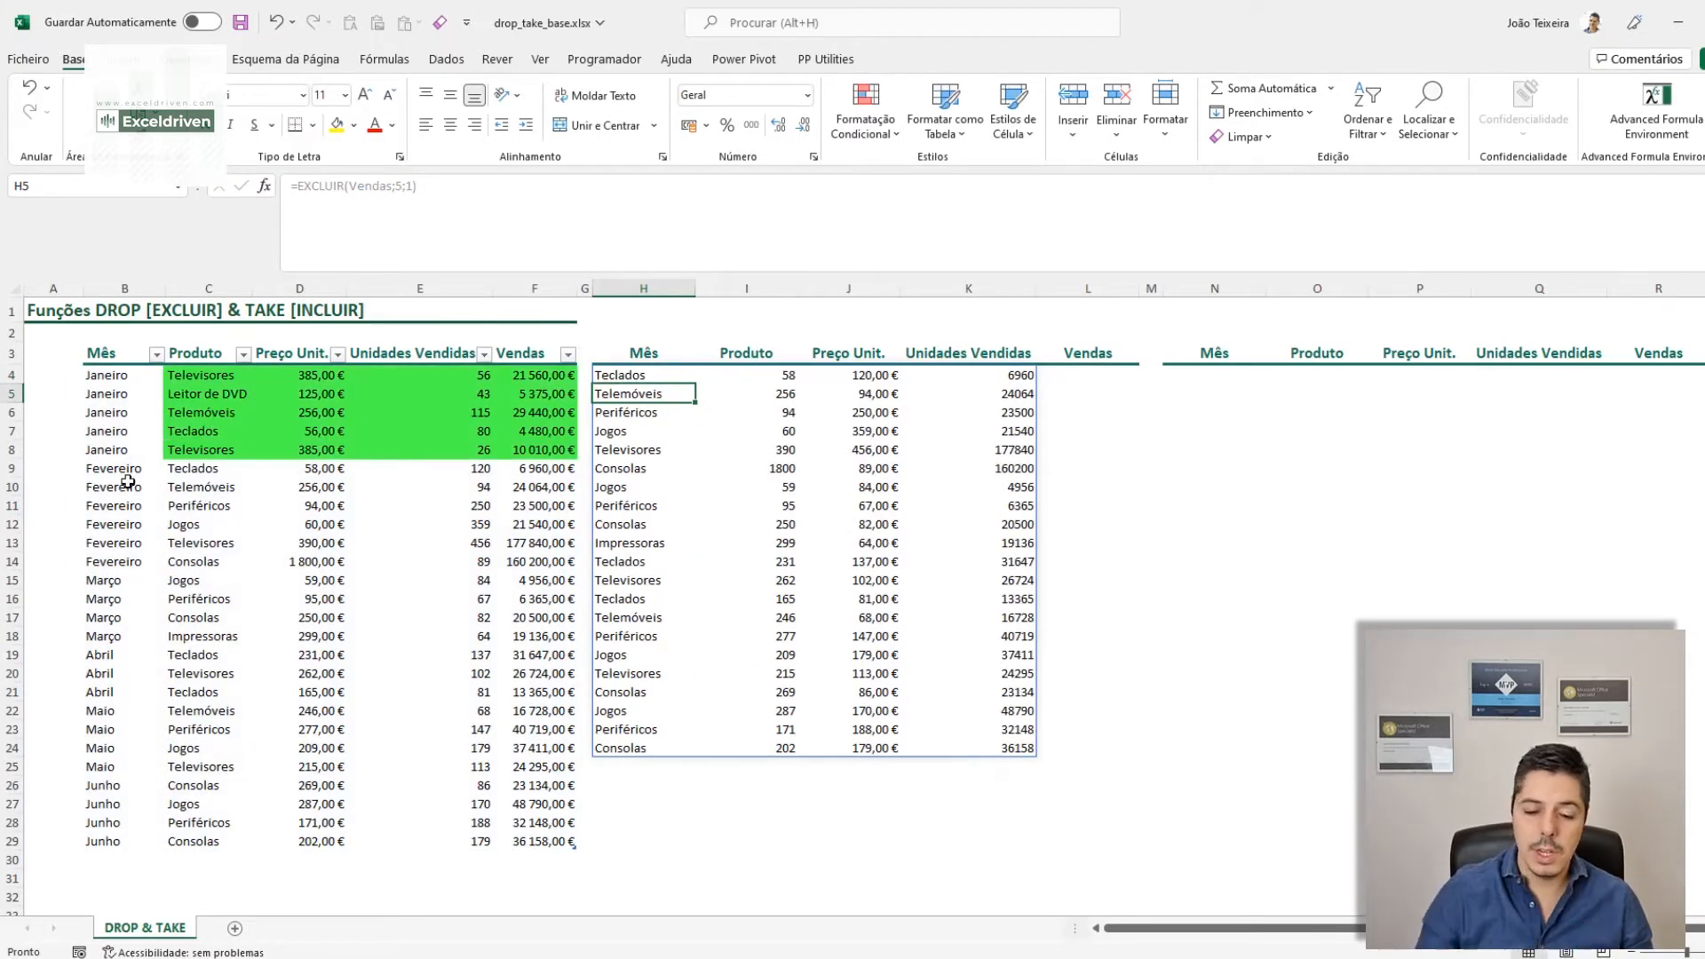
# Step: Change the H4 formula to exclude the last 4 rows and no columns: =EXCLUIR(Vendas;-4;0)
pyautogui.click(641, 377)
pyautogui.click(396, 186)
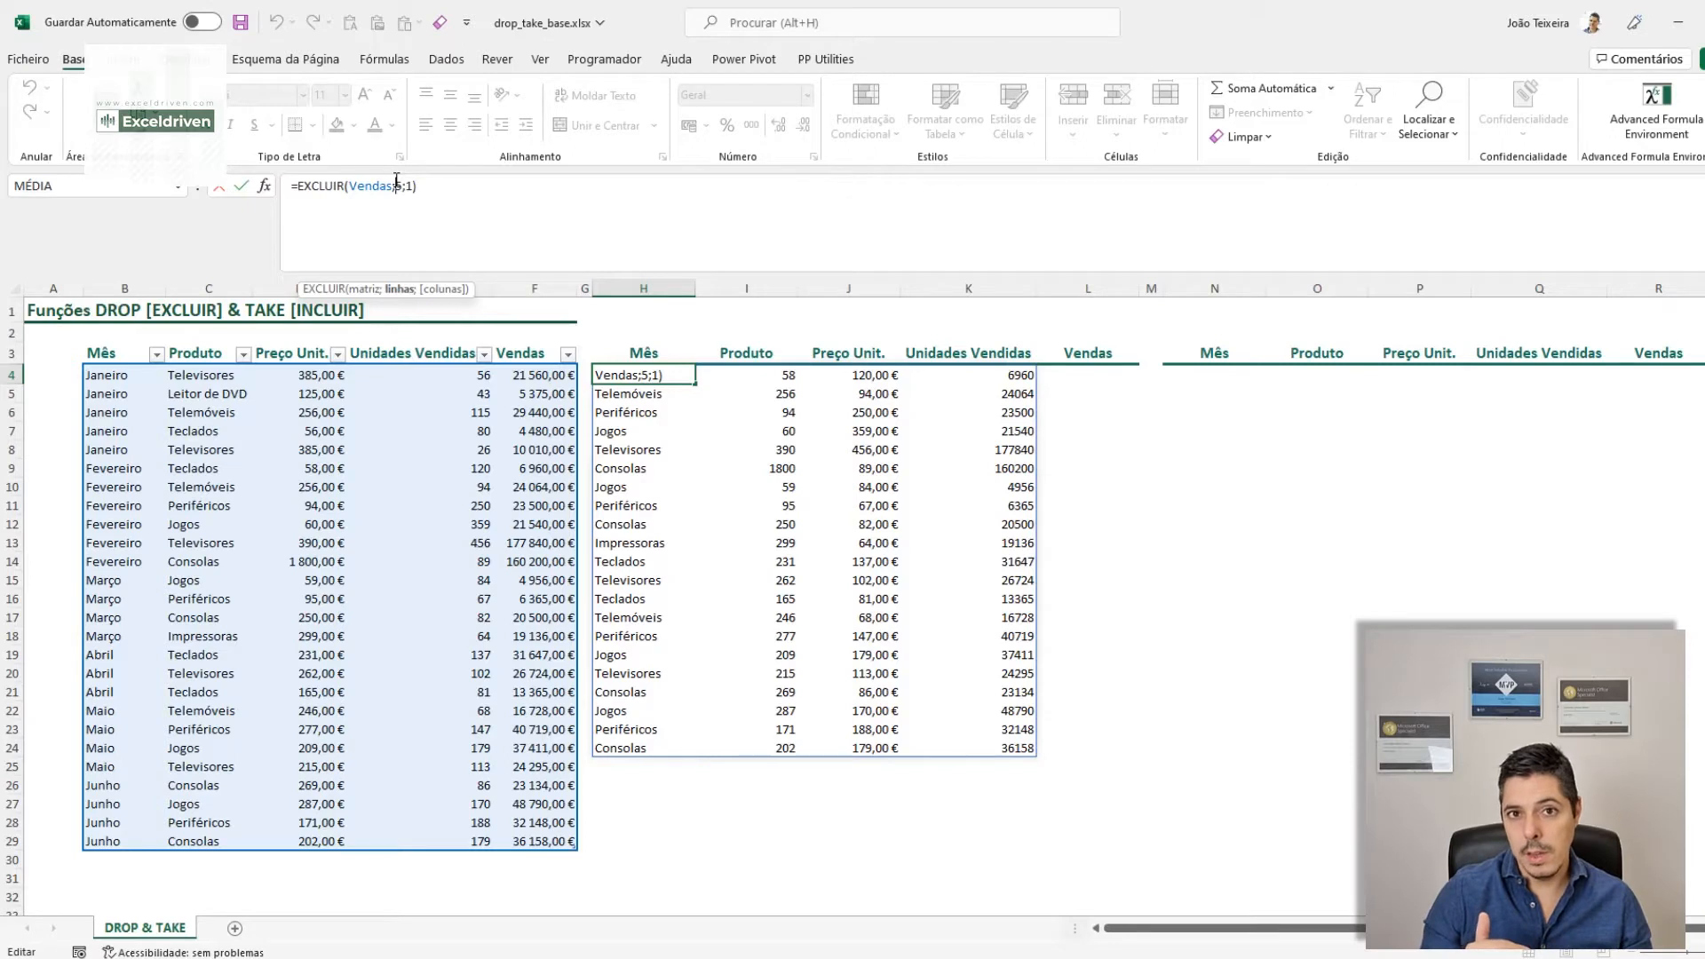
pyautogui.write('-4')
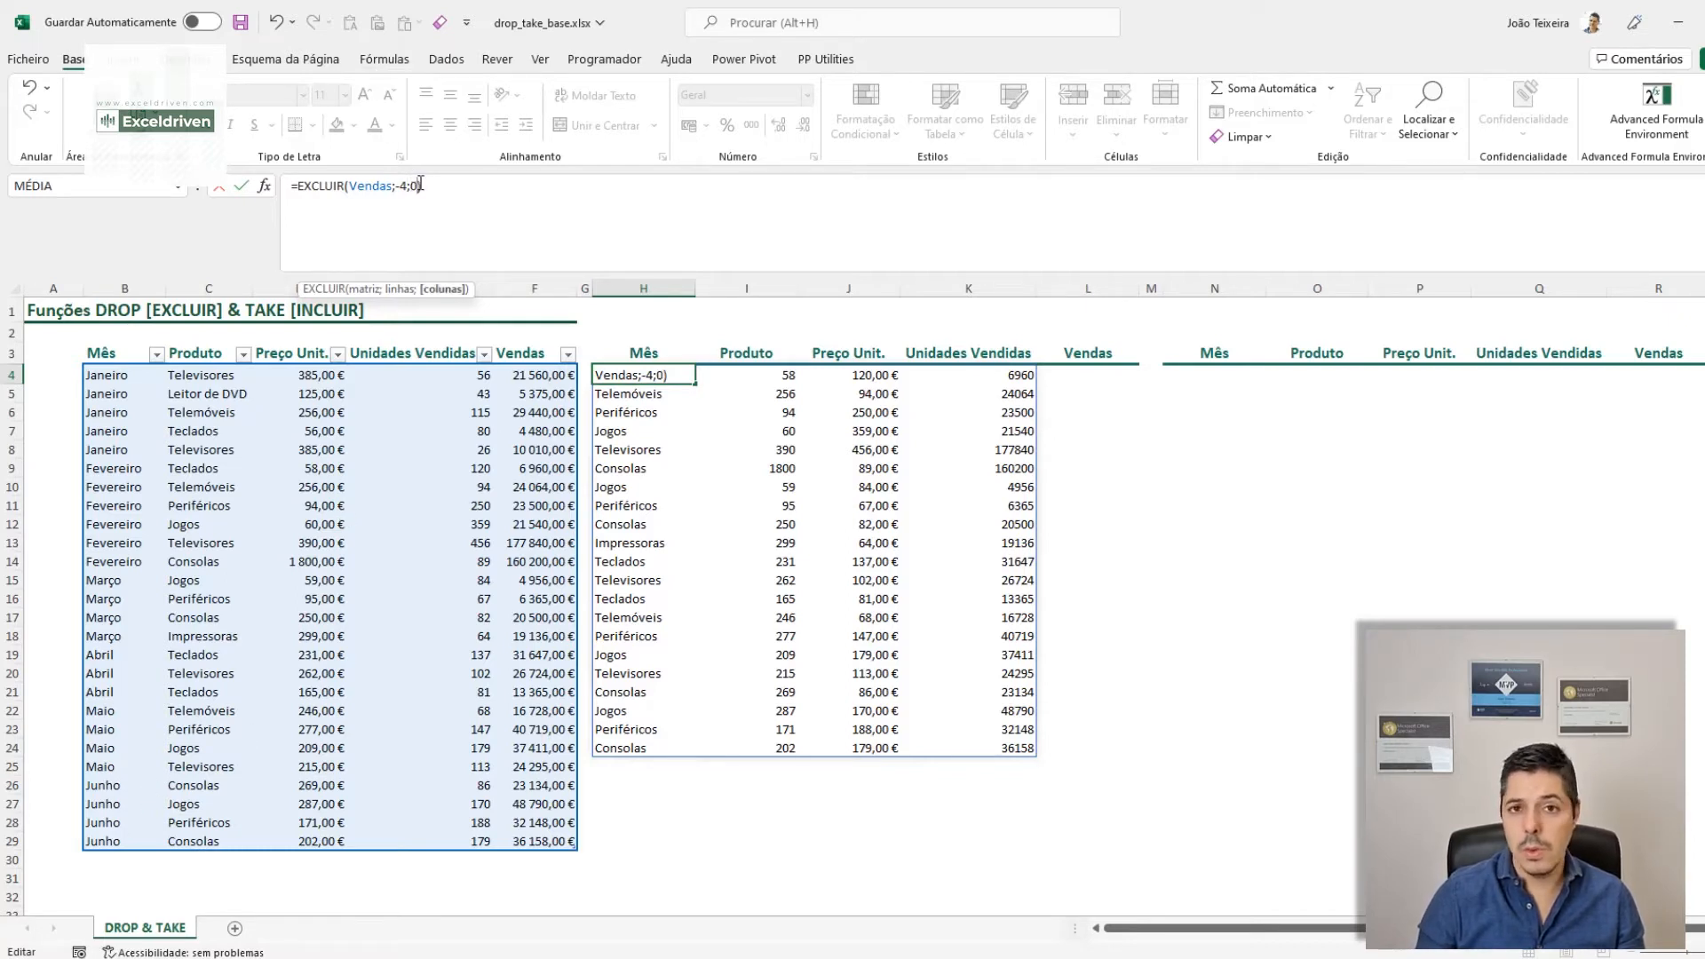
pyautogui.press('Return')
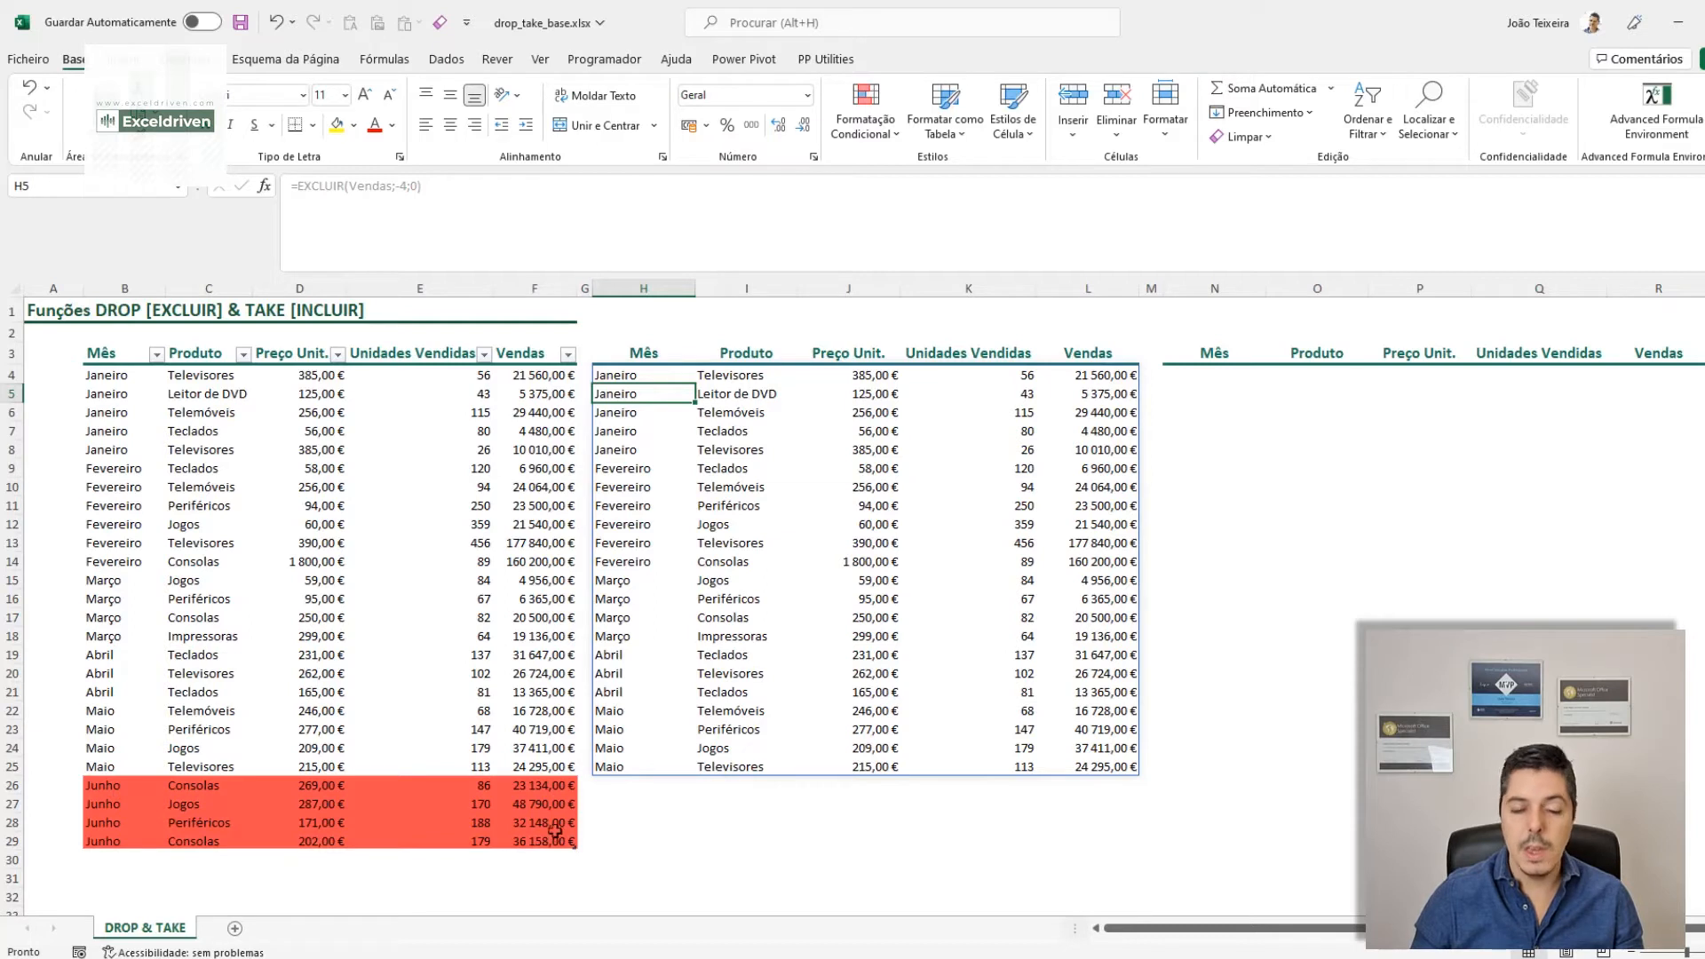
# Step: Set the columns argument in H4 to -1 to exclude the last column: =EXCLUIR(Vendas;-4;-1)
pyautogui.click(624, 372)
pyautogui.doubleClick(414, 187)
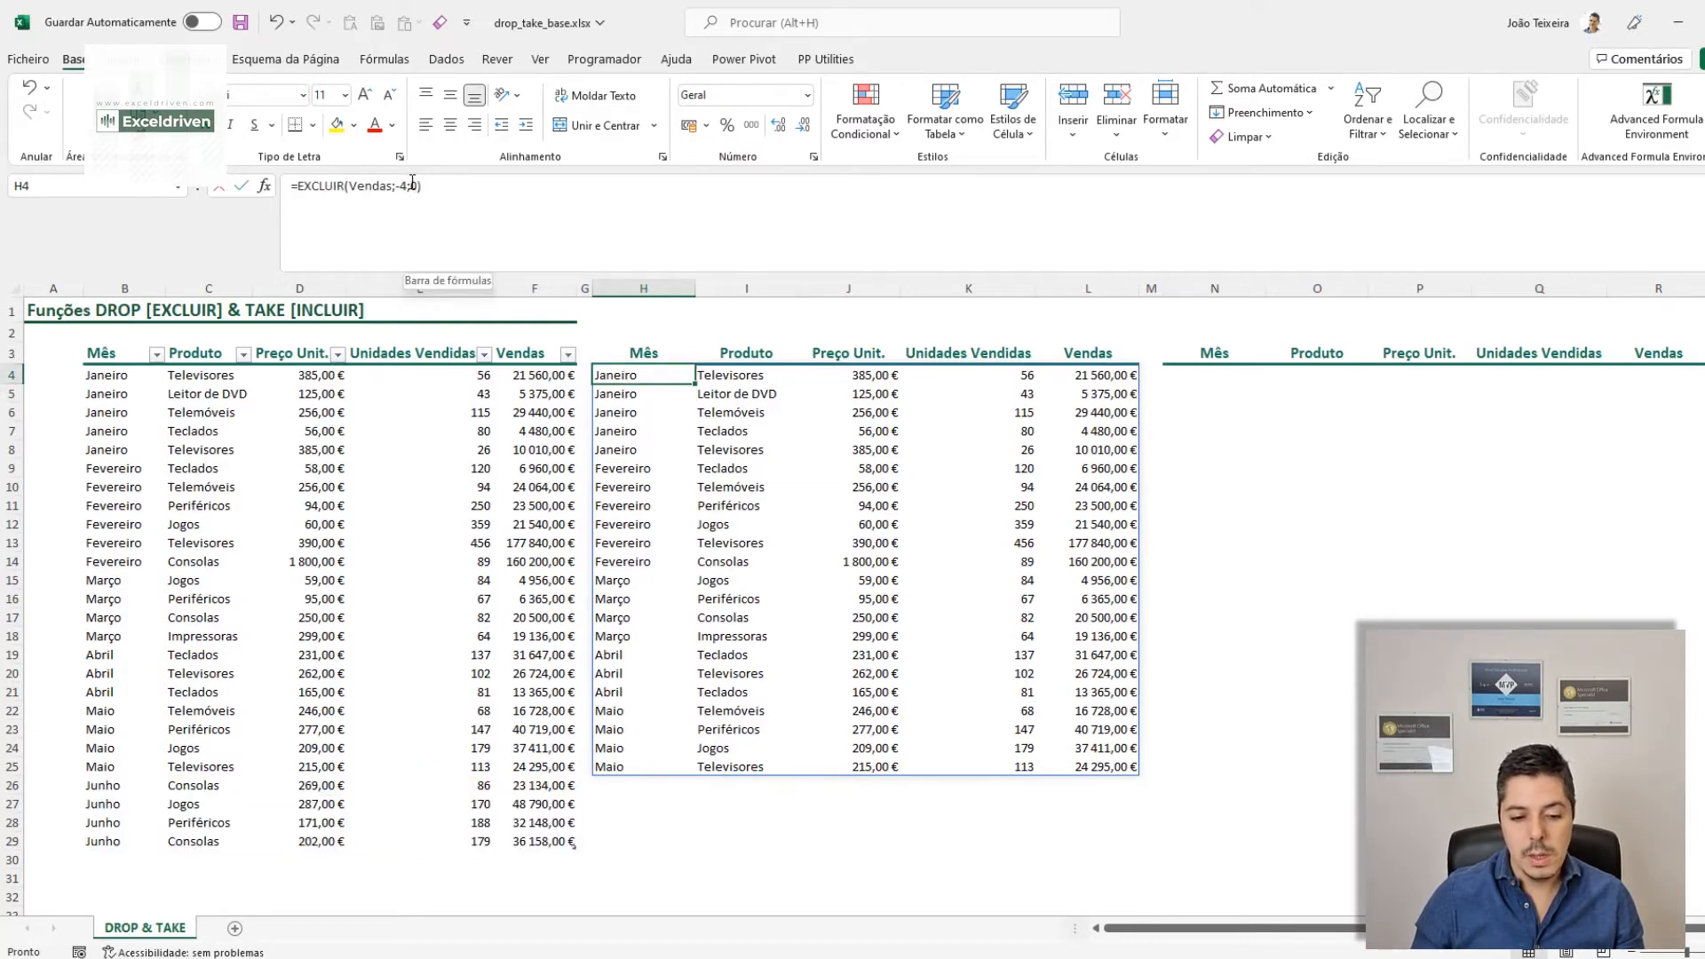
pyautogui.write('-1')
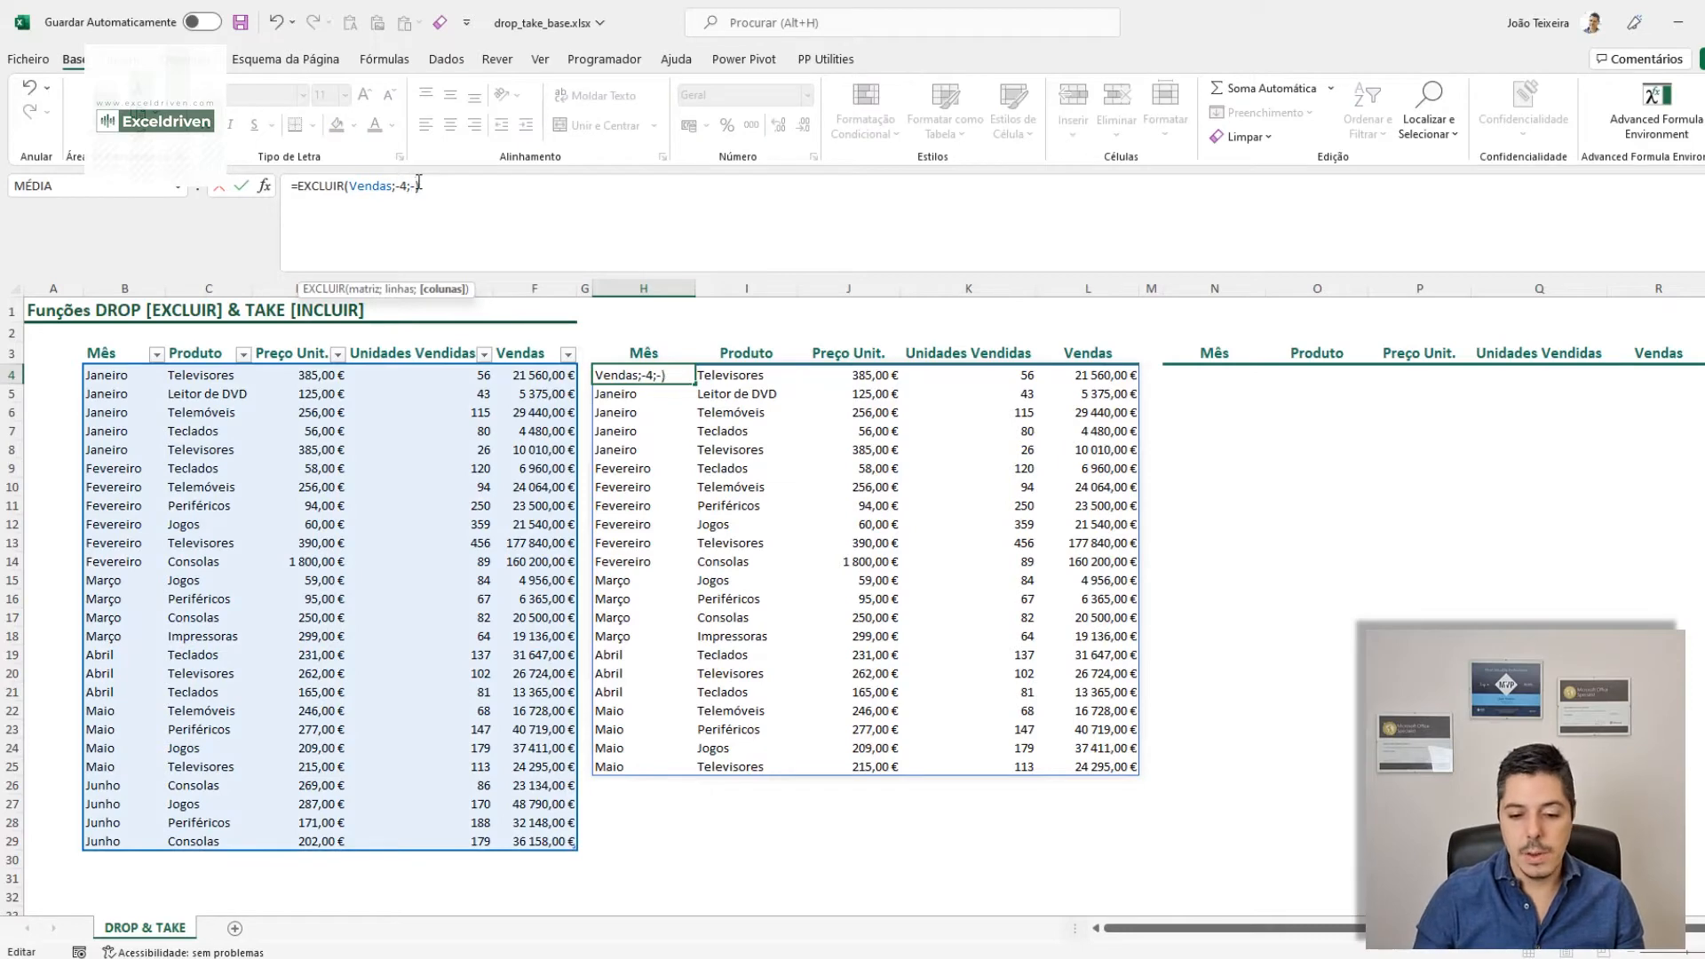
pyautogui.press('Return')
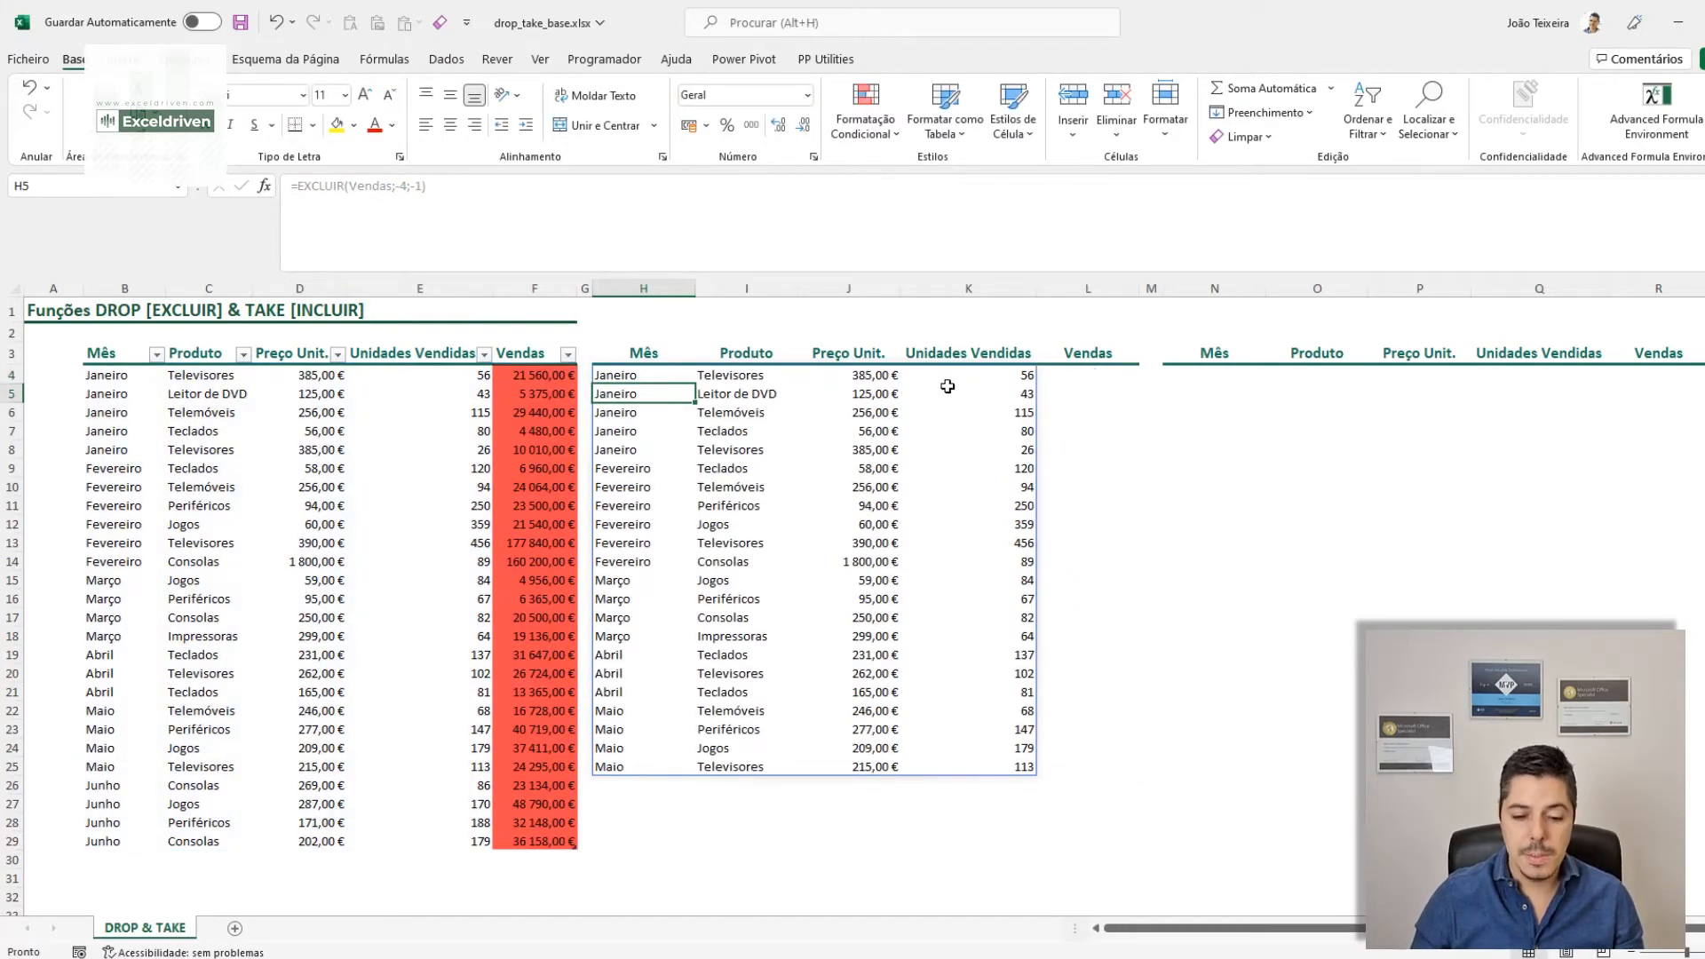
# Step: Change the H4 formula to exclude only the first 5 rows, with no columns argument: =EXCLUIR(Vendas;5)
pyautogui.click(655, 375)
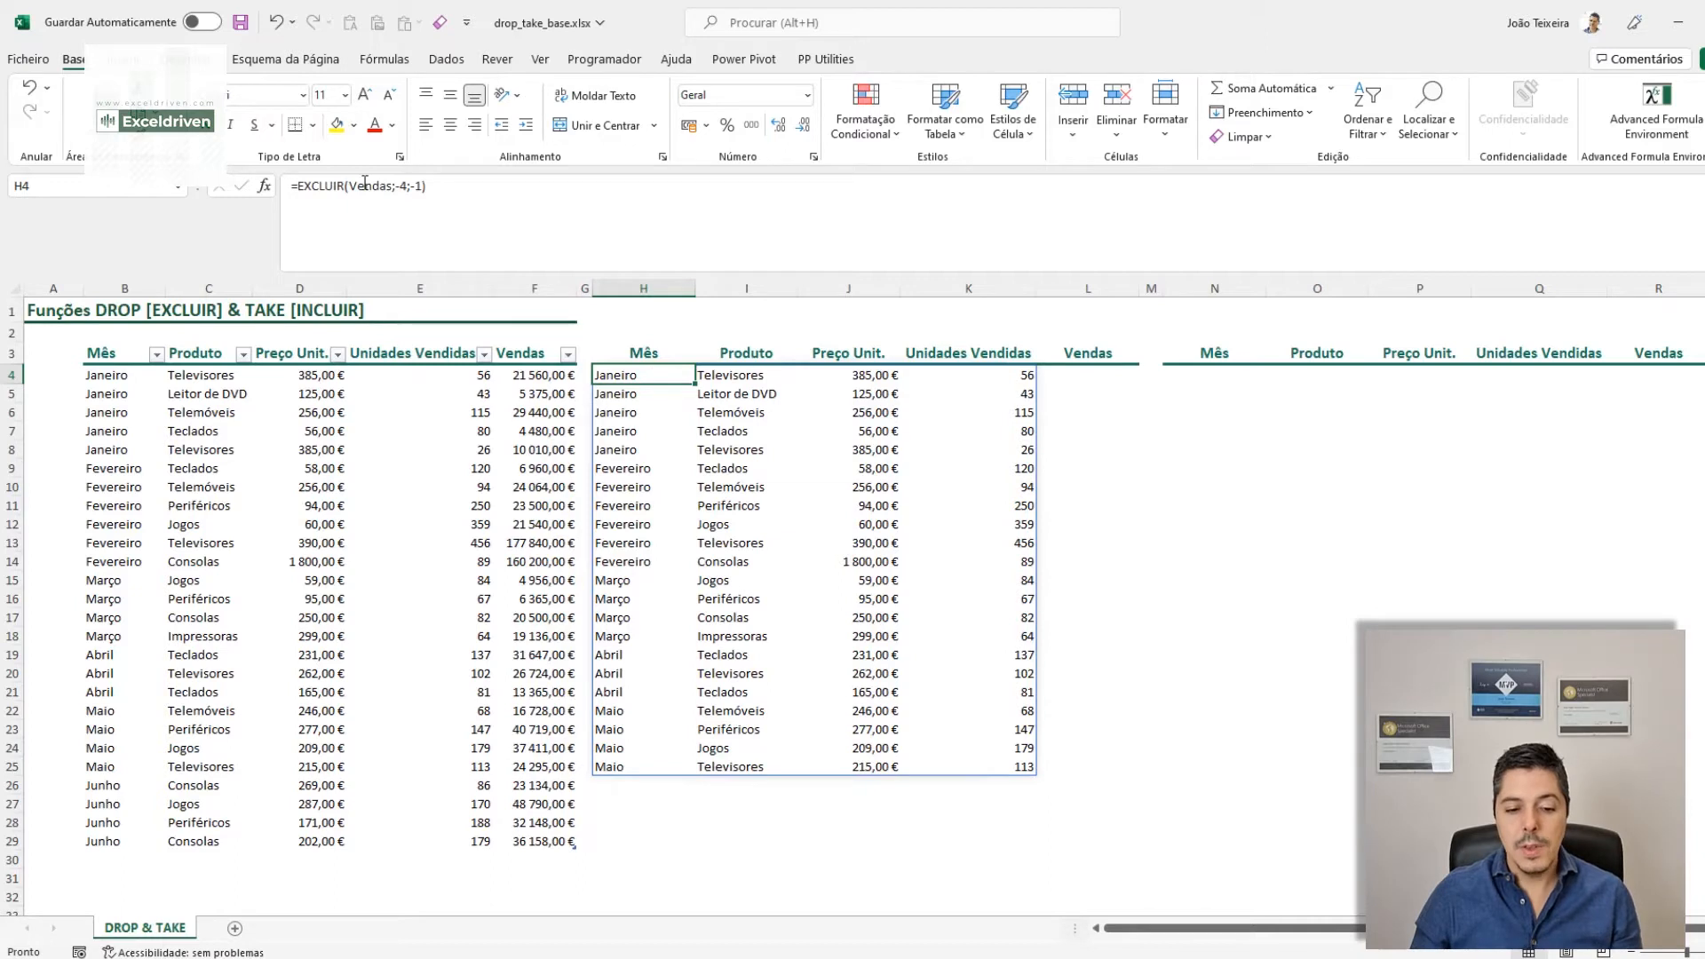
pyautogui.moveTo(395, 187); pyautogui.dragTo(411, 189)
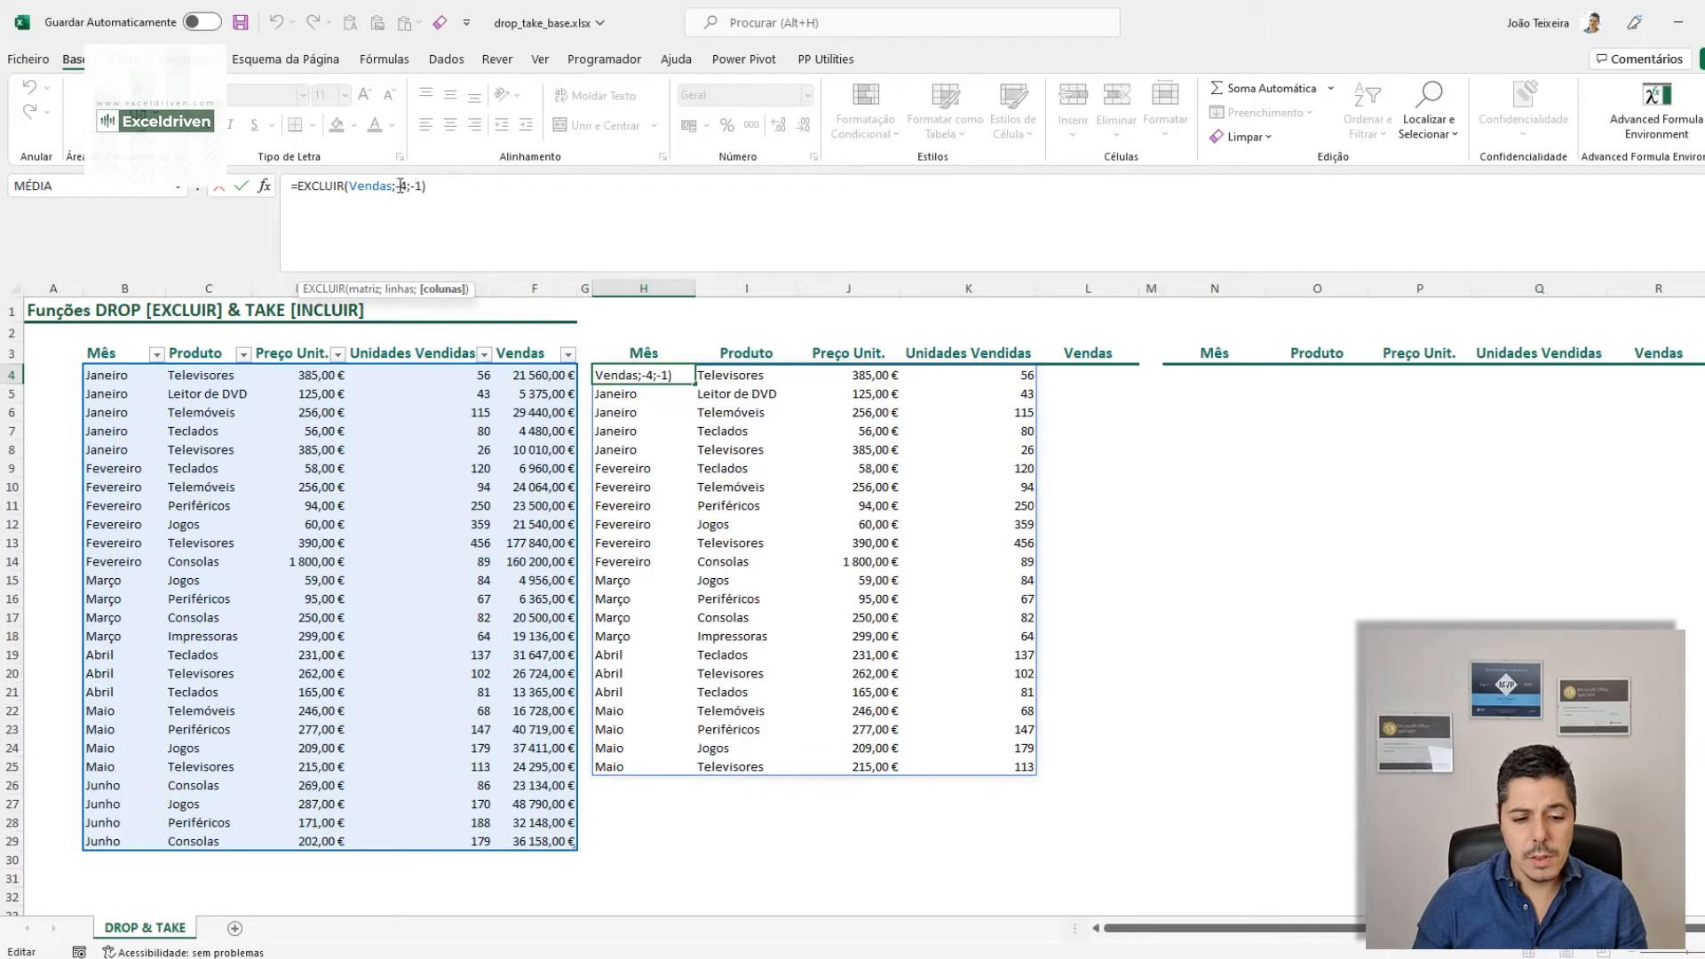
pyautogui.moveTo(400, 186); pyautogui.dragTo(426, 185)
pyautogui.press('BackSpace')
pyautogui.press('BackSpace')
pyautogui.write('5)')
pyautogui.press('Return')
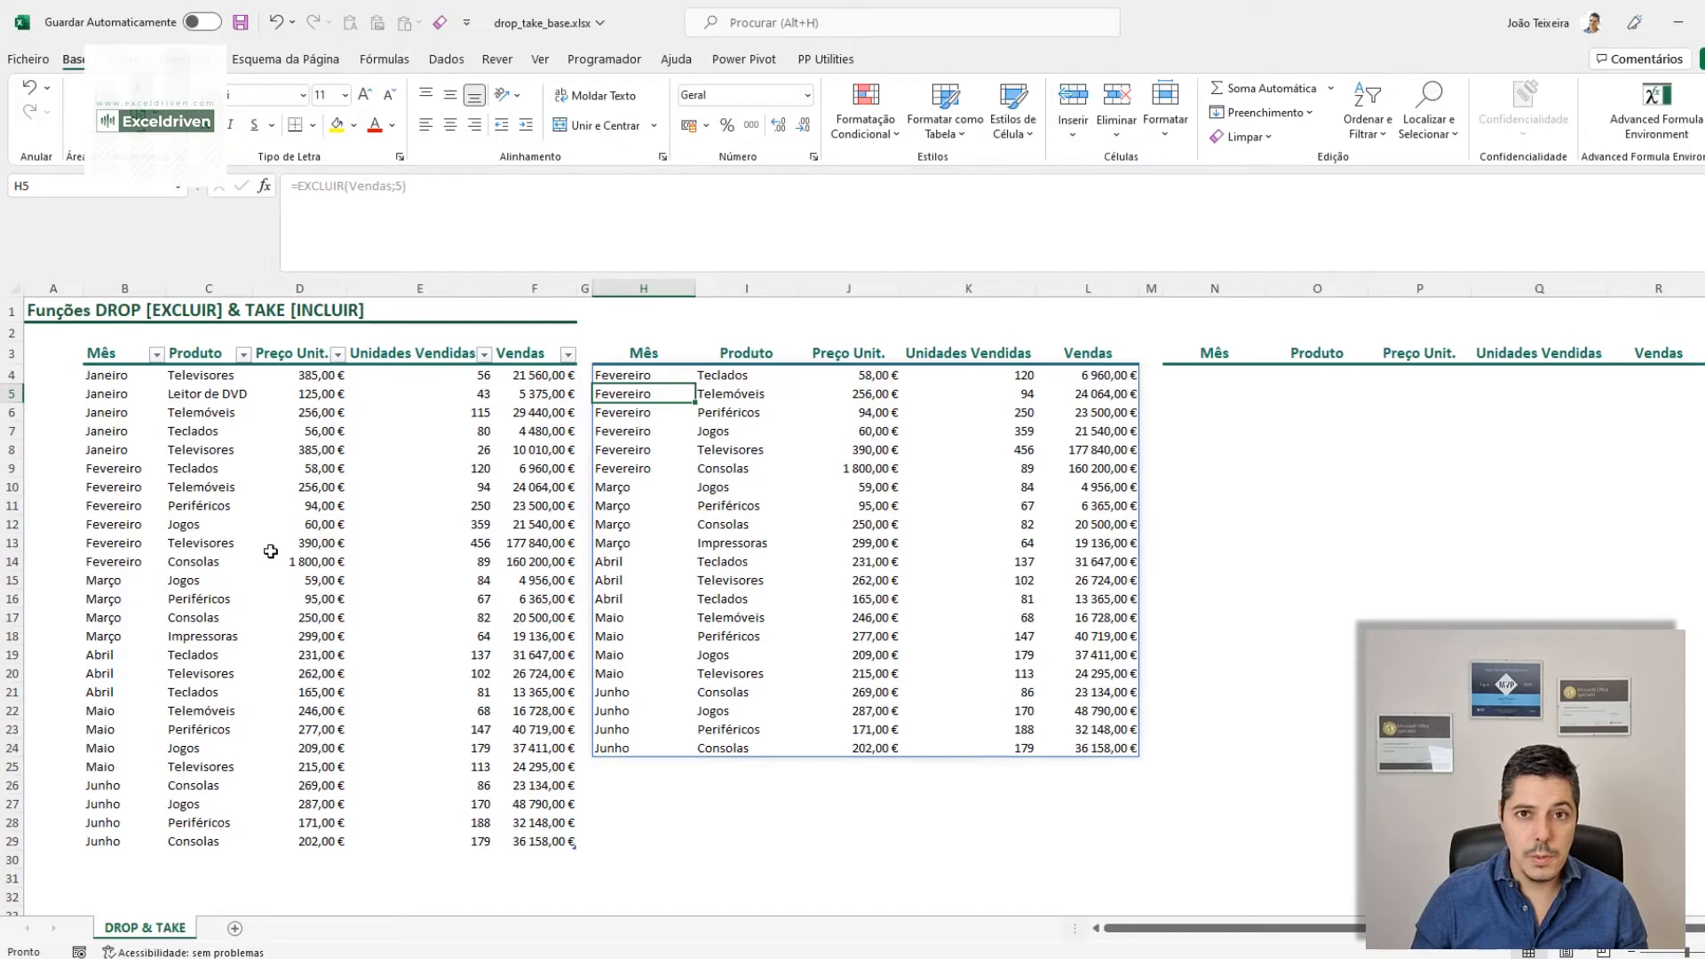
# Step: List the unique months of the Vendas table in cell T3 with =EXCLUSIVOS(Vendas[Mês])
pyautogui.moveTo(1187, 928); pyautogui.dragTo(1280, 928)
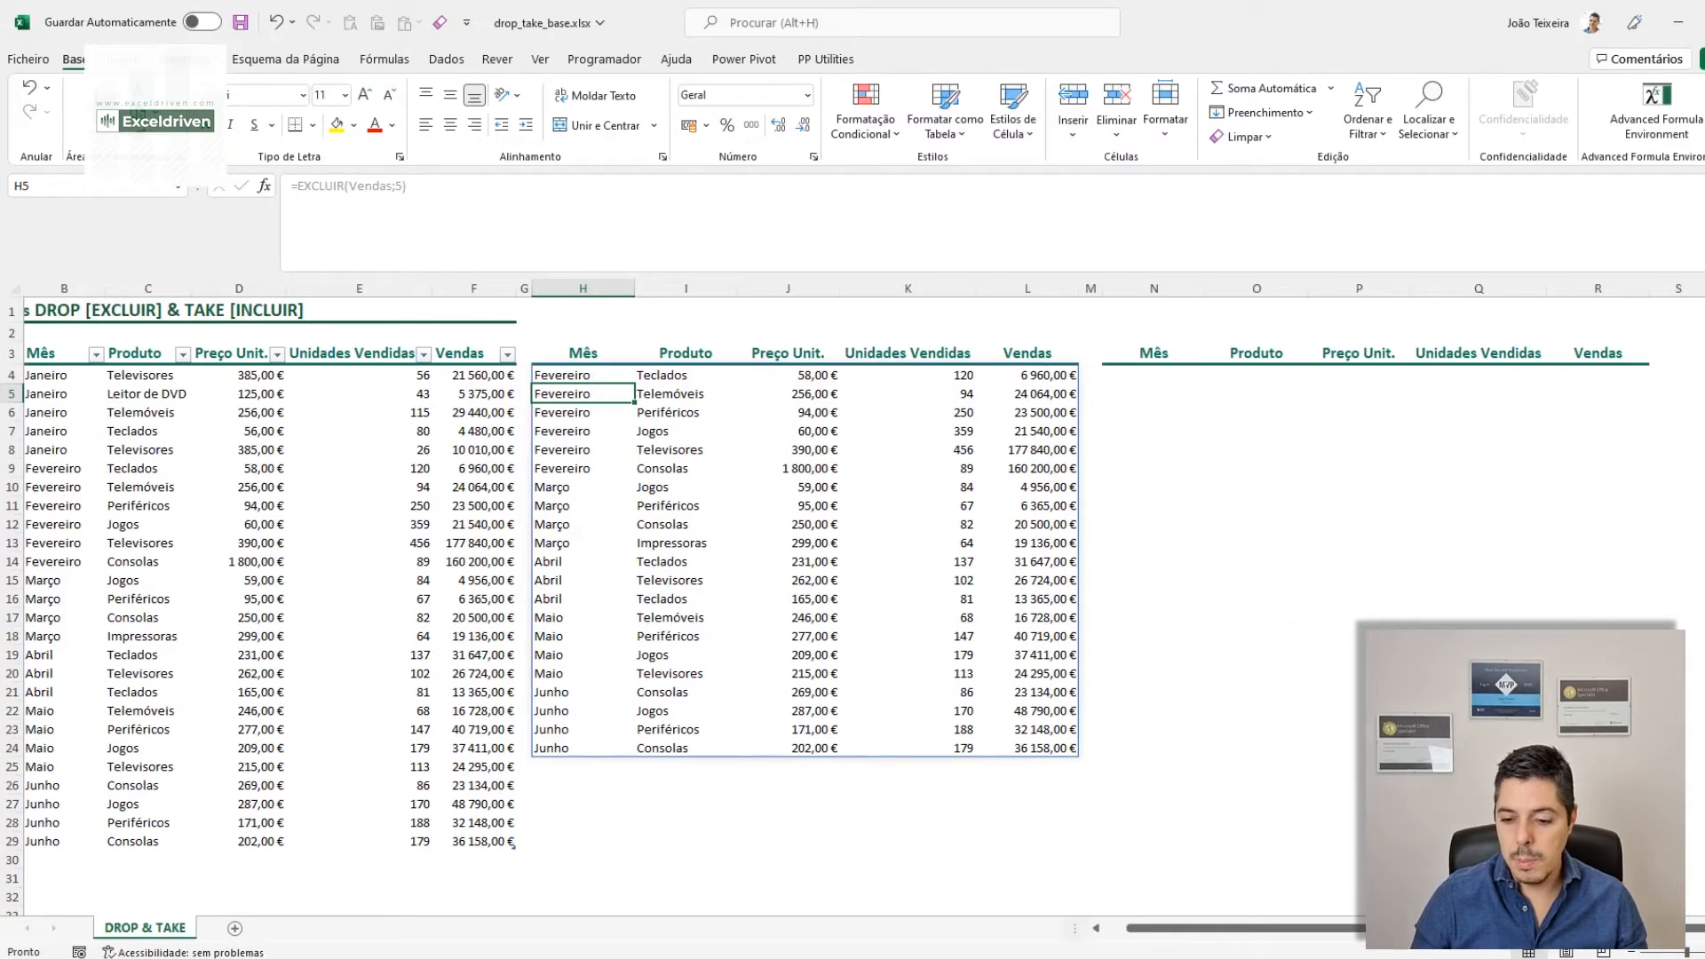
pyautogui.click(1698, 353)
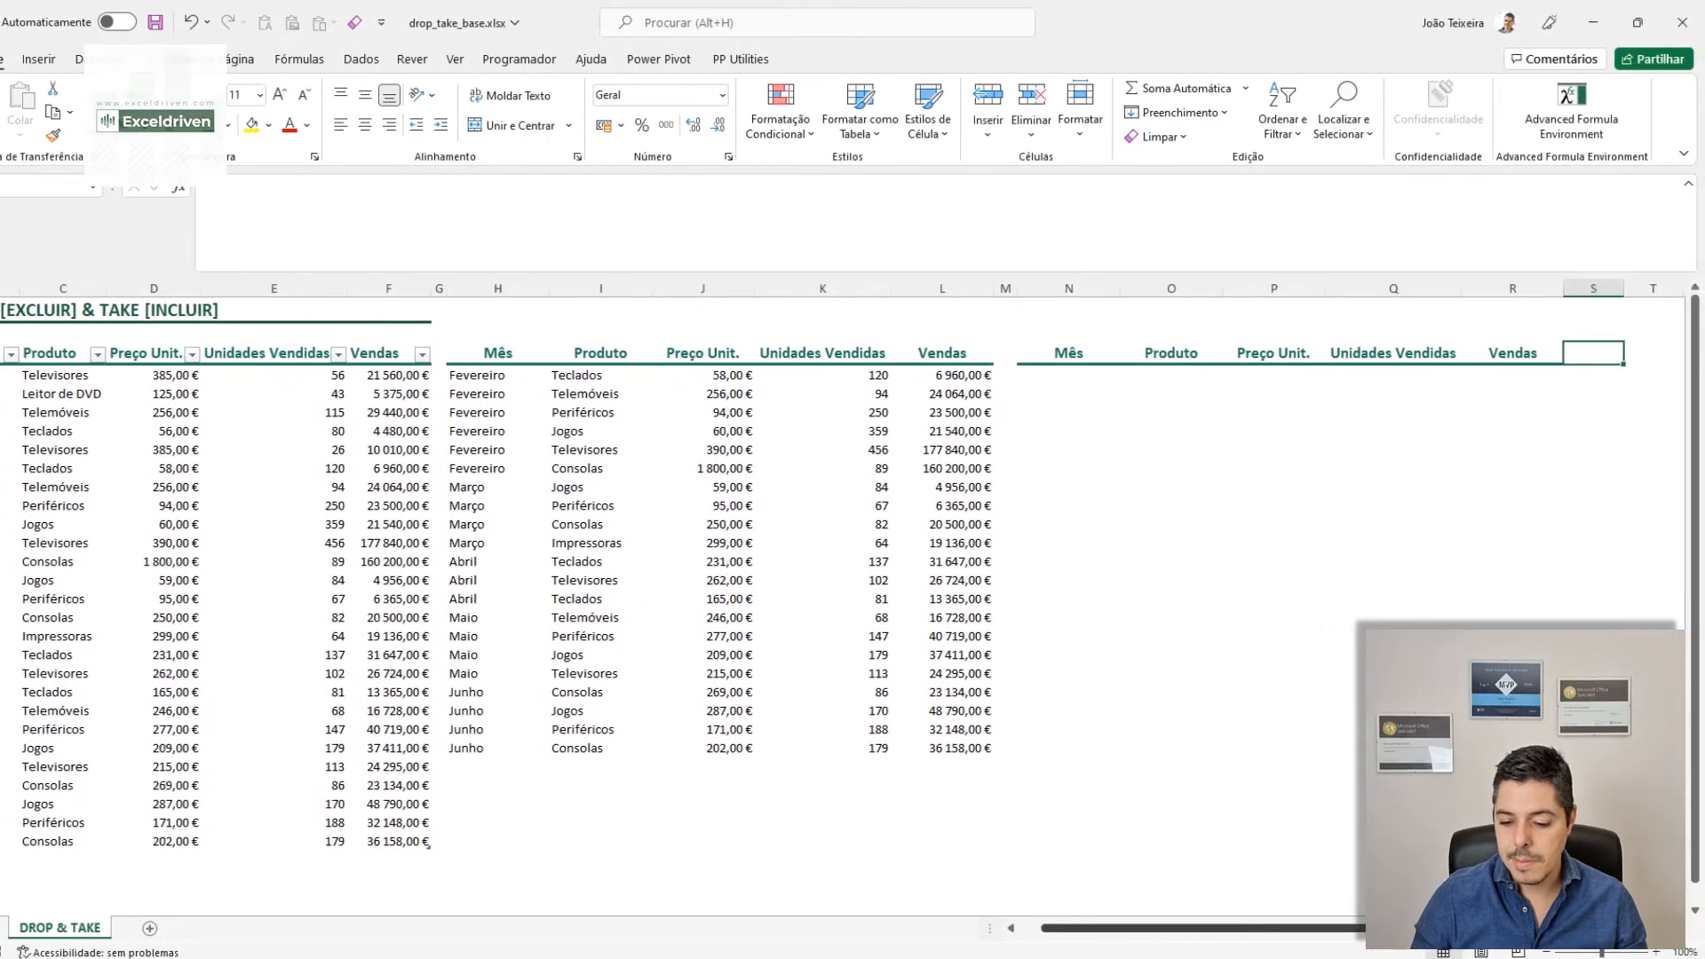
pyautogui.hscroll(5, 1271, 422)
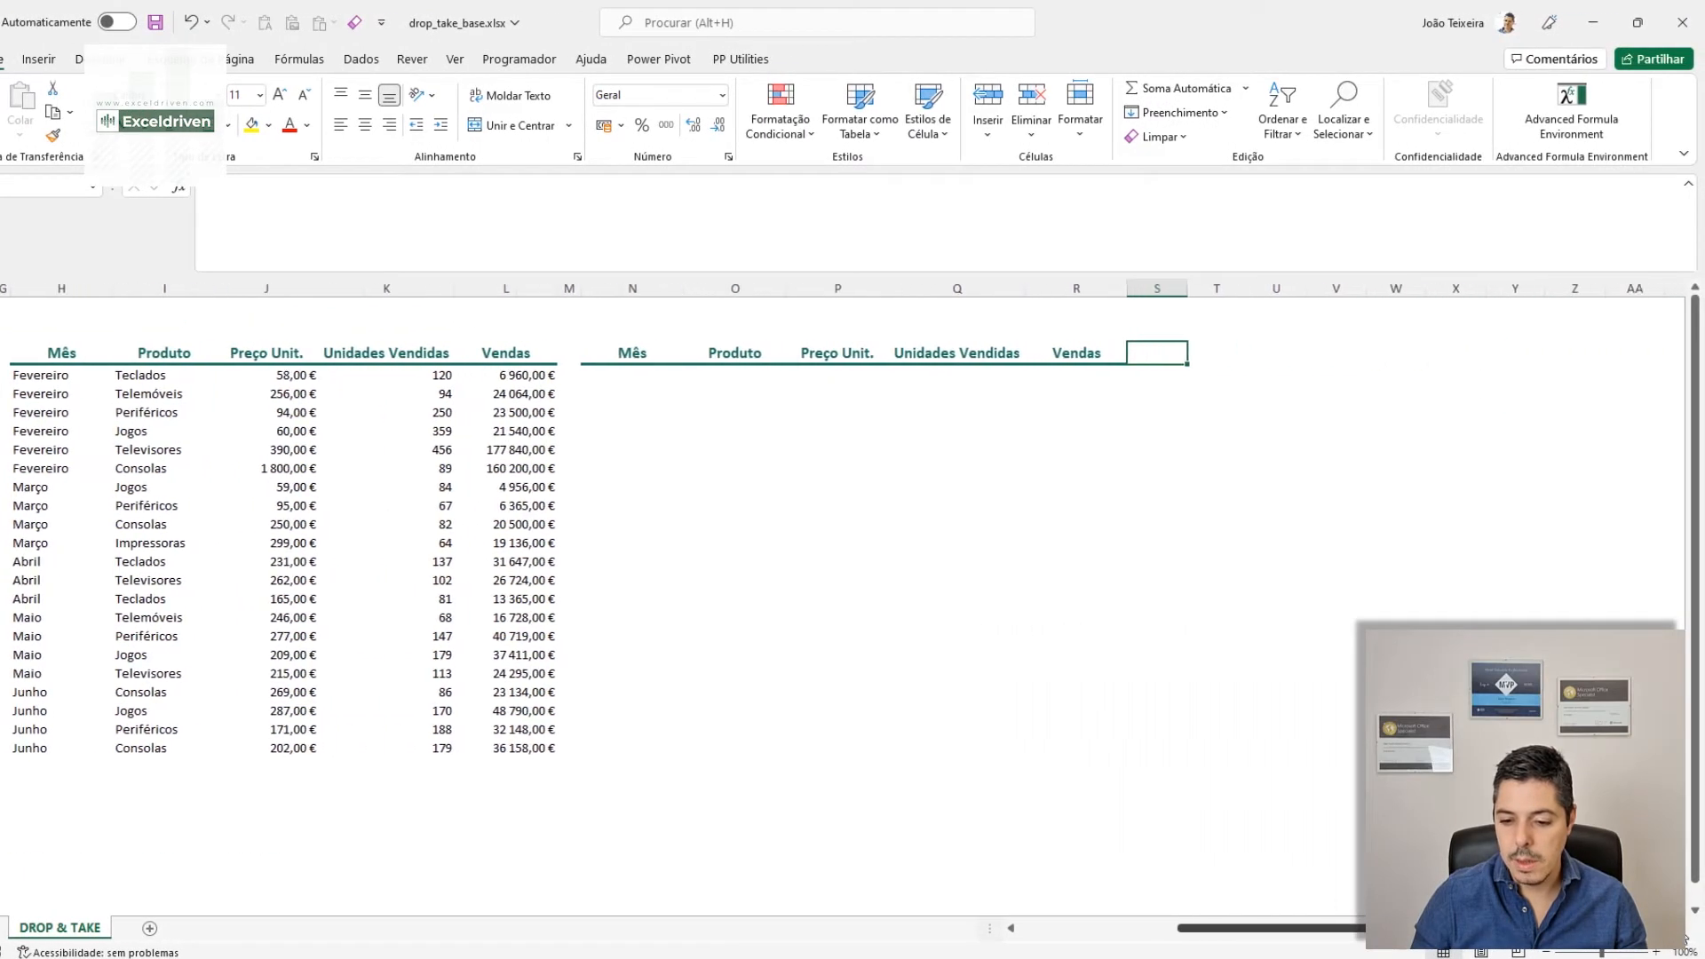
pyautogui.click(1168, 361)
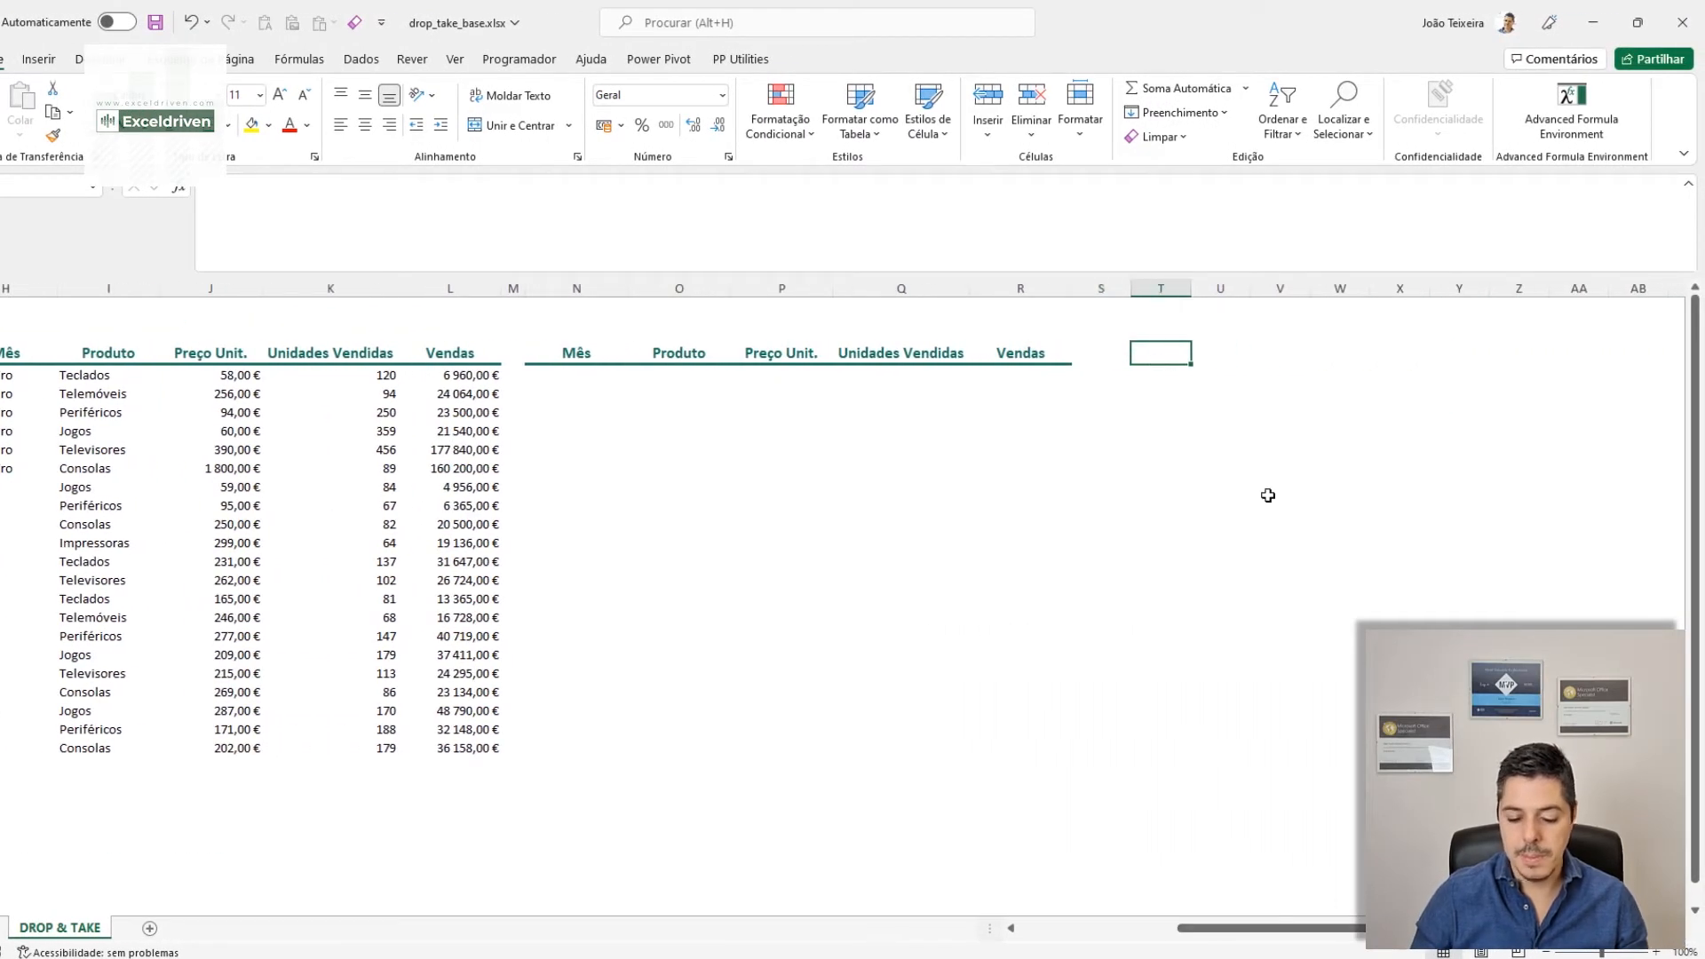
pyautogui.write('=')
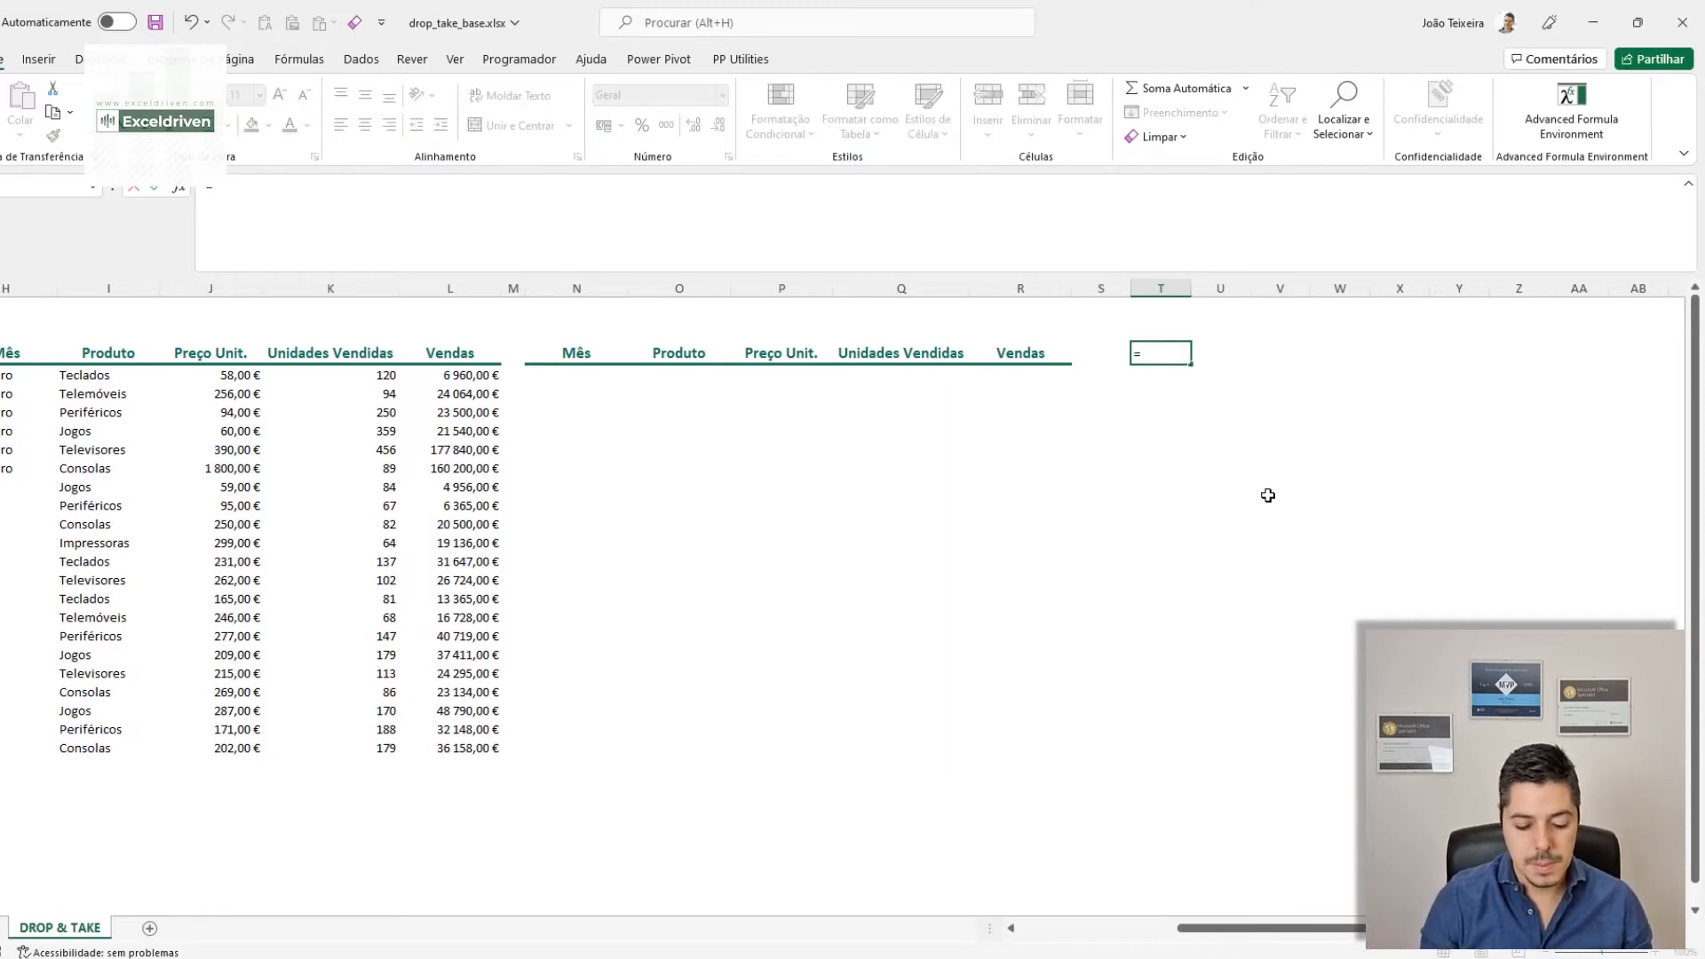
pyautogui.write('EX')
pyautogui.press('Down')
pyautogui.press('Down')
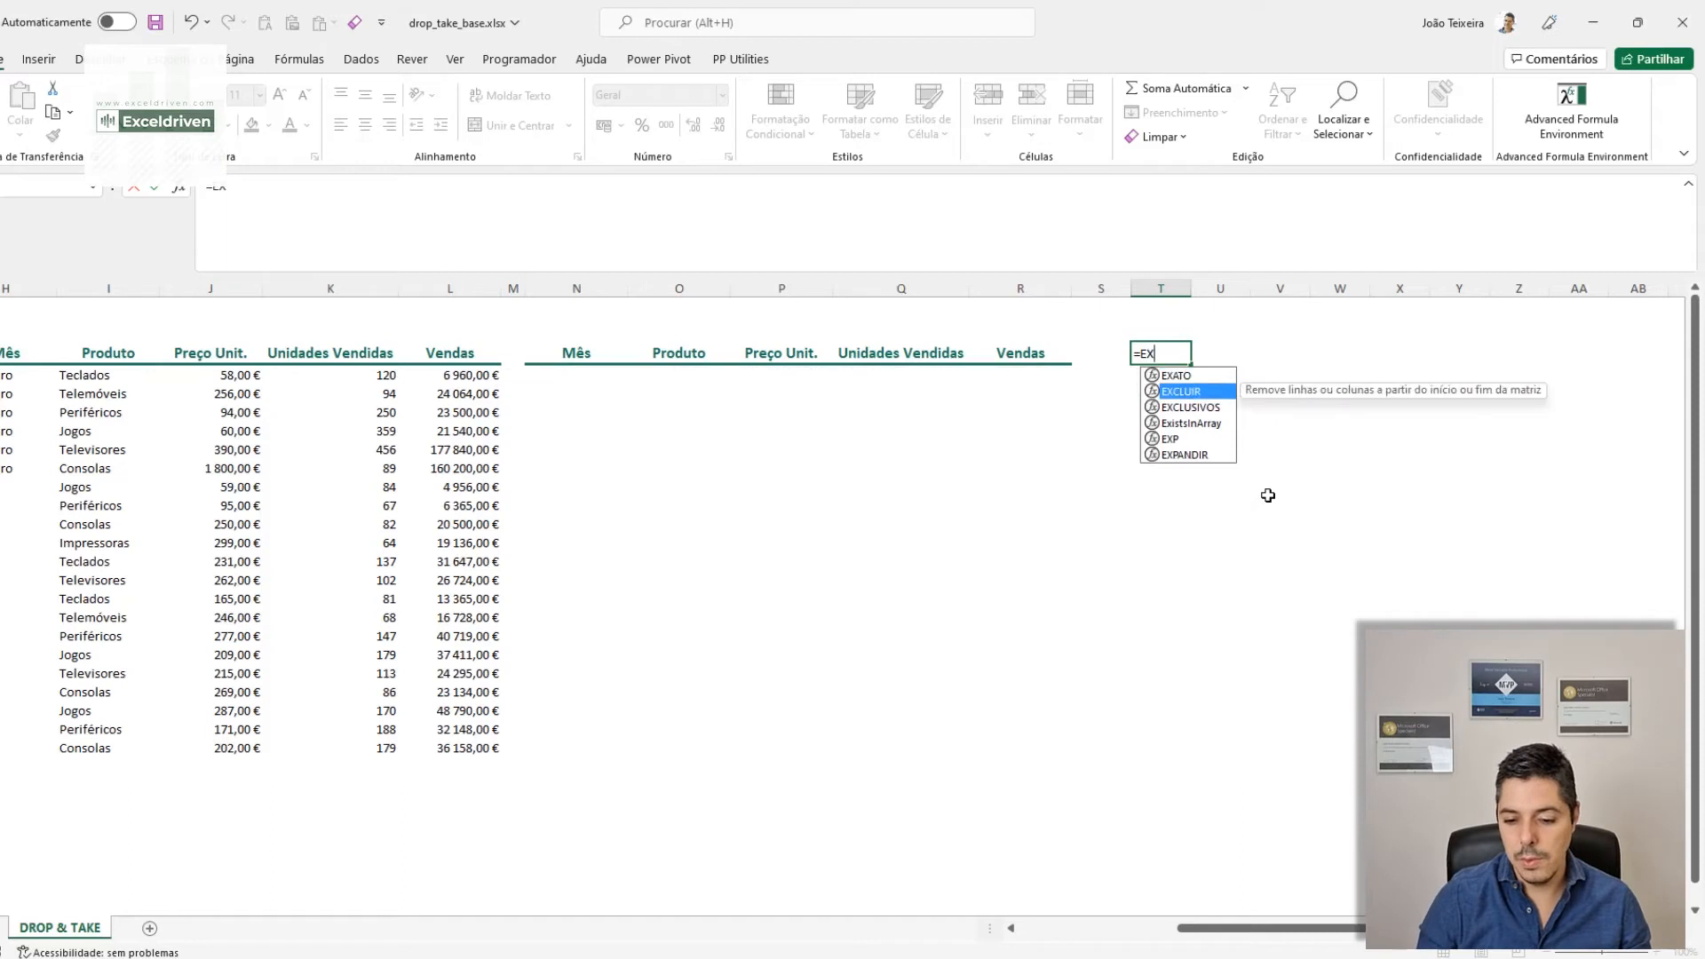
pyautogui.press('Tab')
pyautogui.write('Vendas')
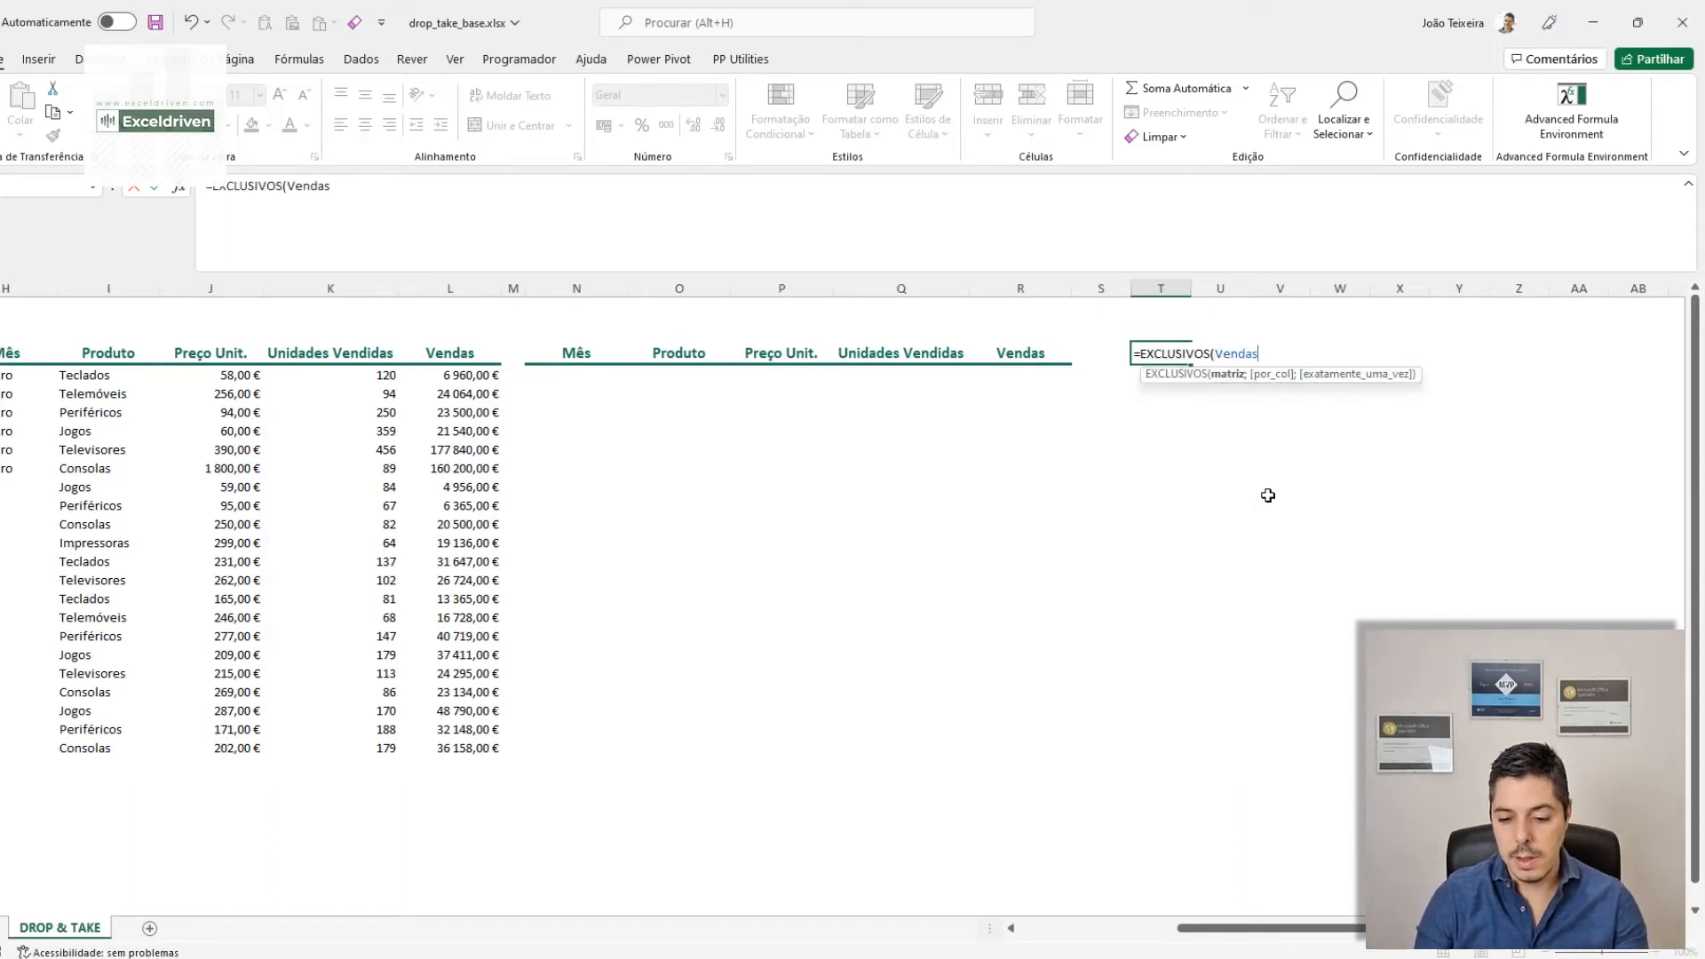
pyautogui.write('[')
pyautogui.press('Down')
pyautogui.press('Tab')
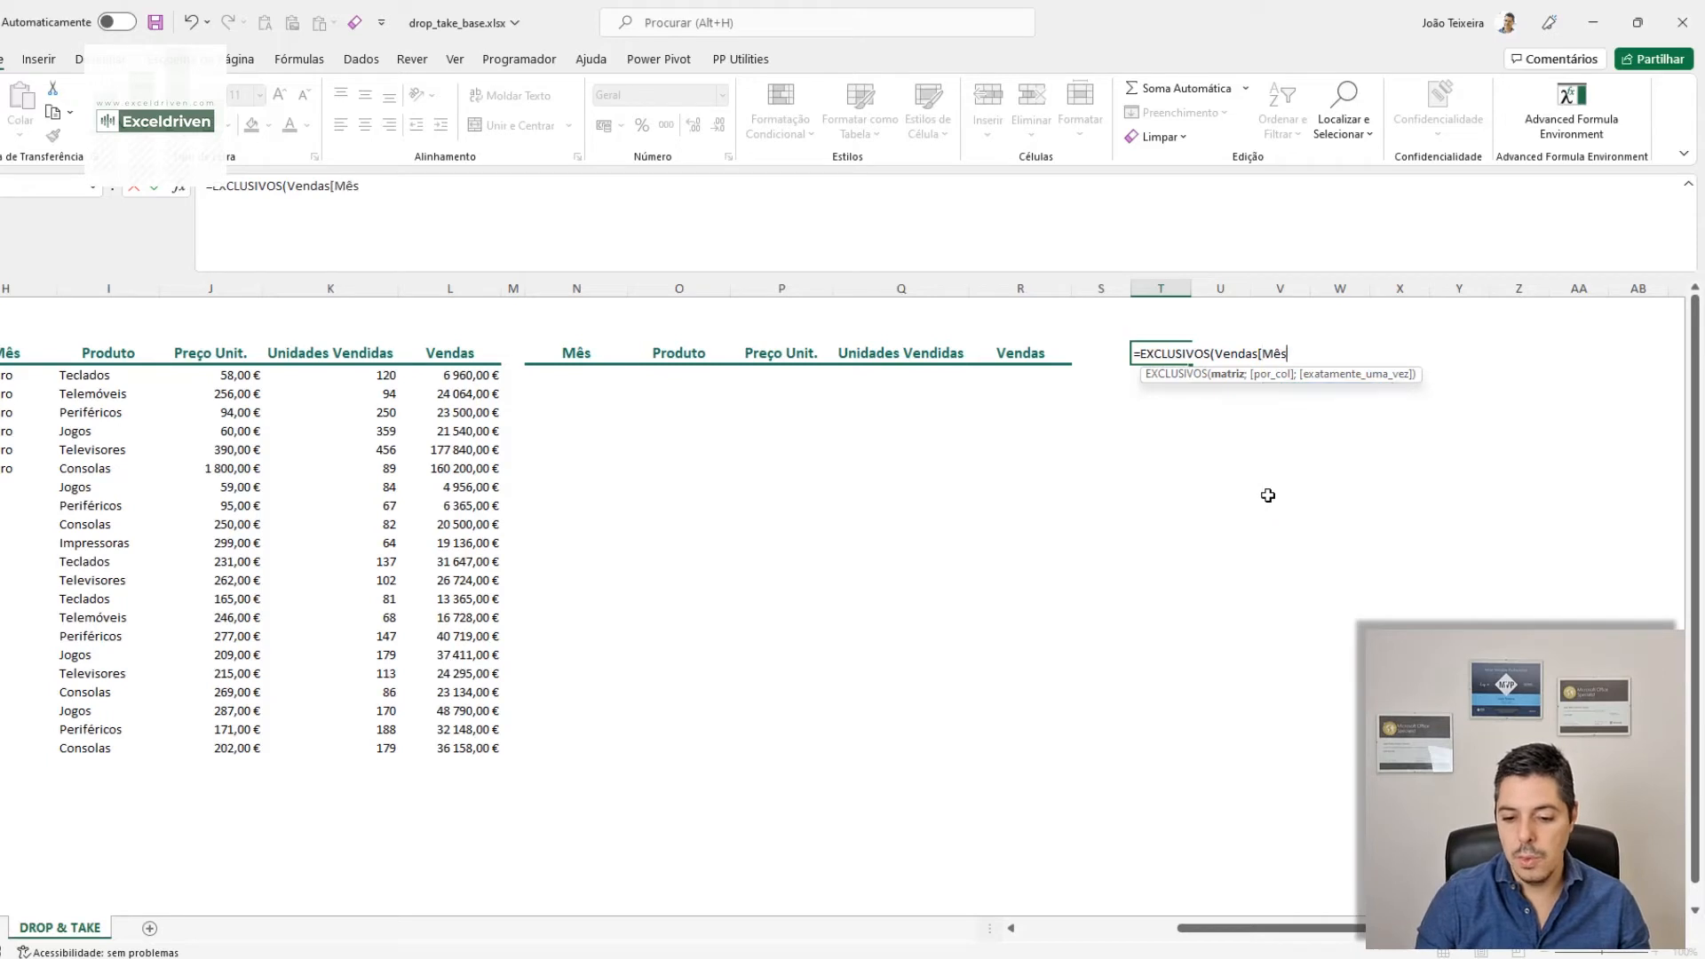
pyautogui.write(']')
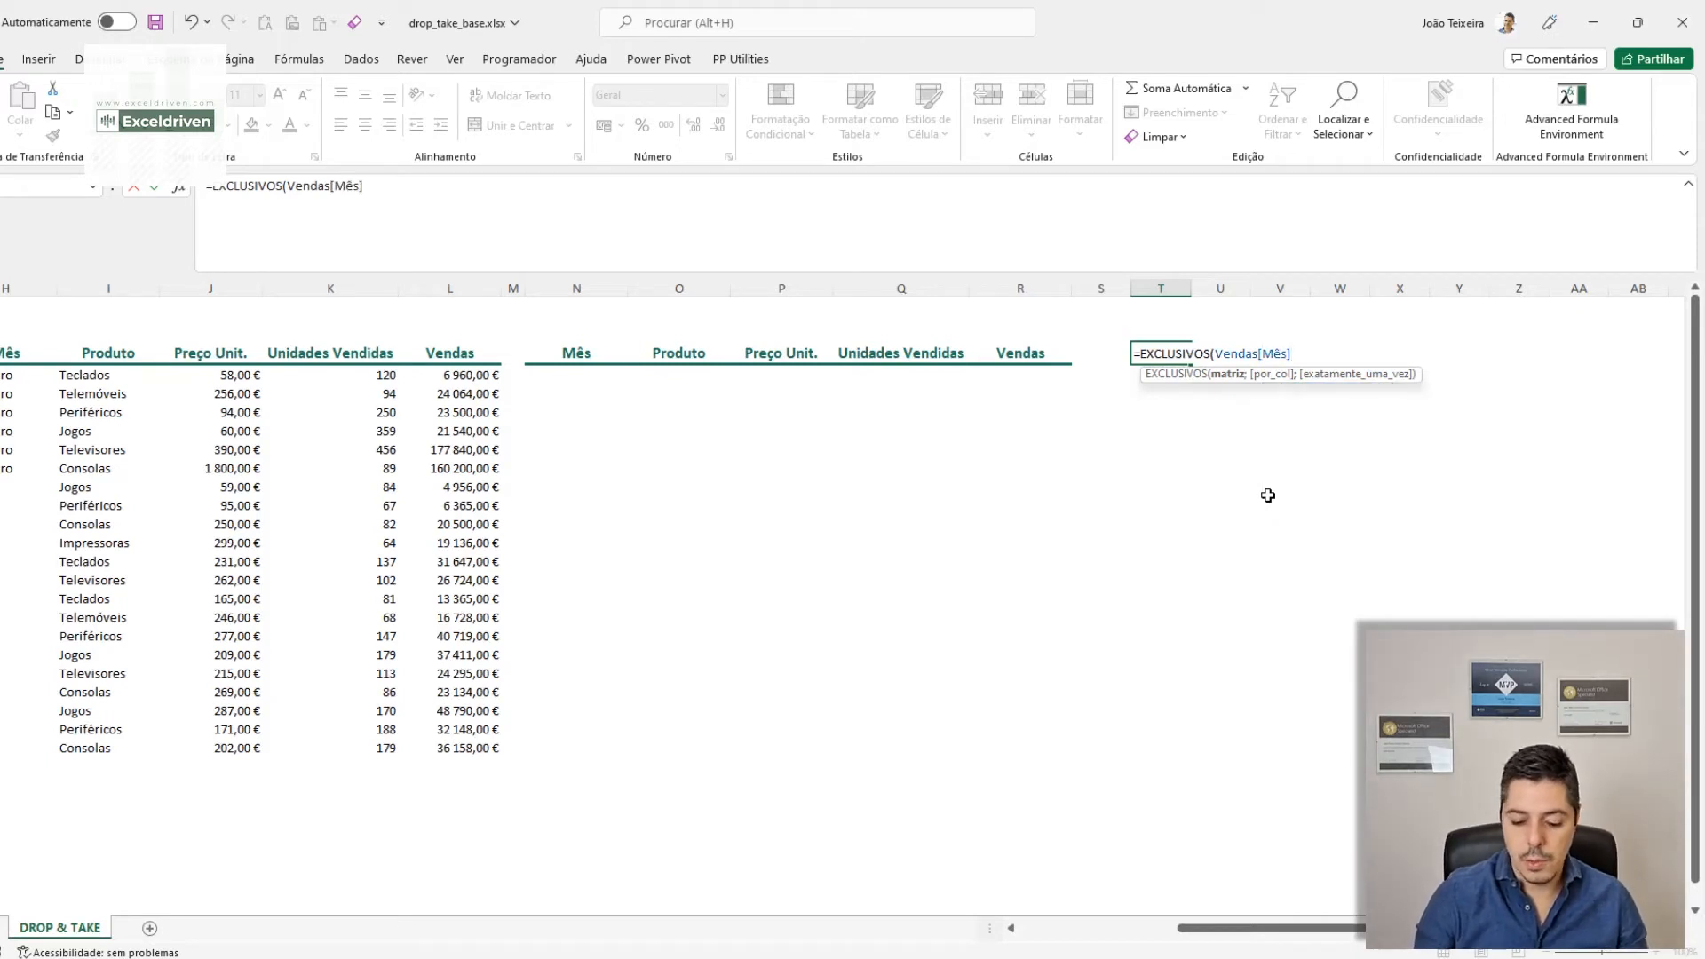
pyautogui.write(')')
pyautogui.press('Return')
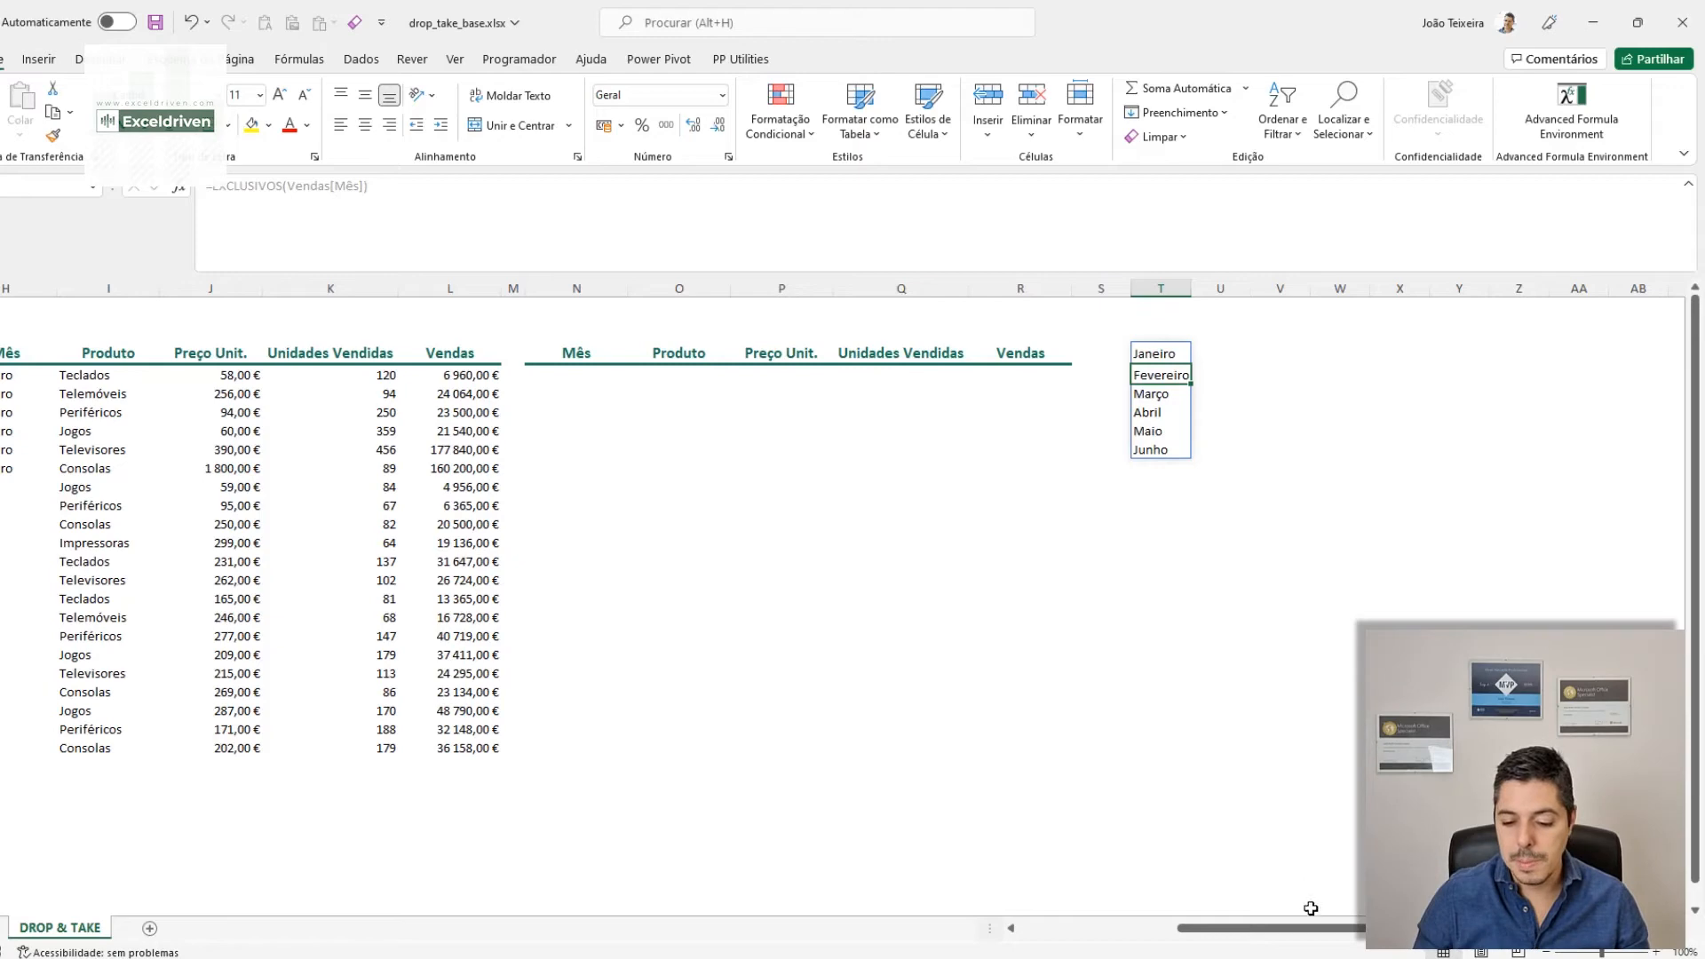
# Step: Add Lista data validation to cell F1 with the source =$T$3#, and choose Março from its list
pyautogui.moveTo(1316, 932); pyautogui.dragTo(1213, 930)
pyautogui.click(309, 309)
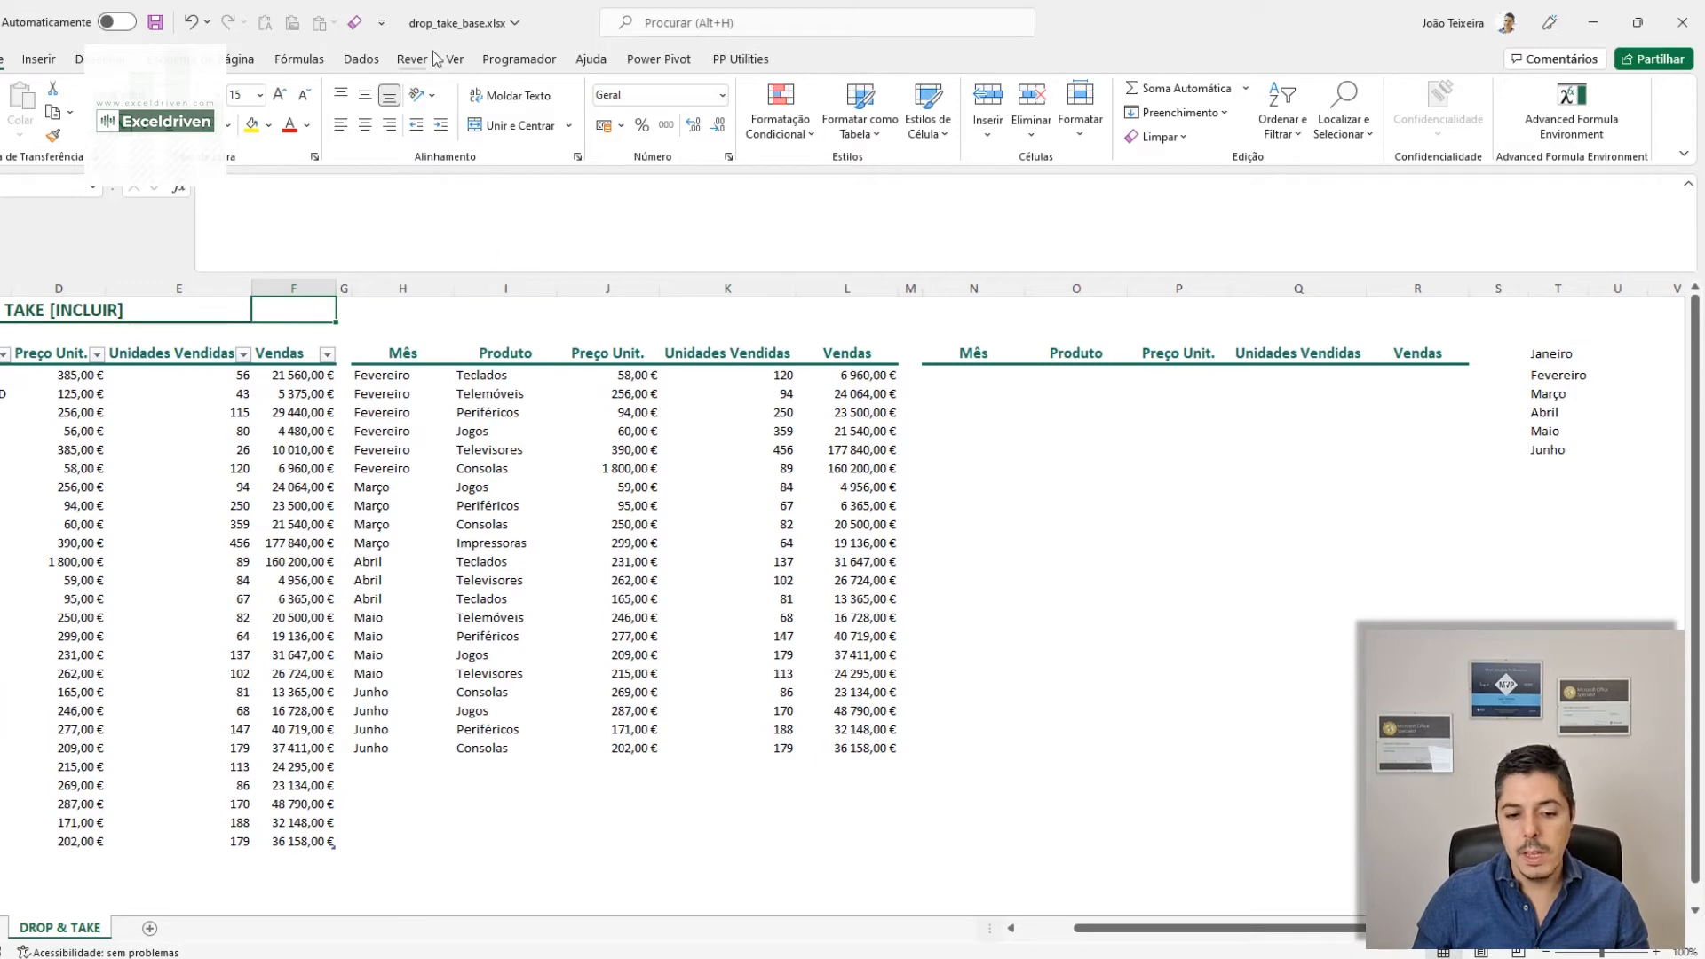
pyautogui.click(362, 59)
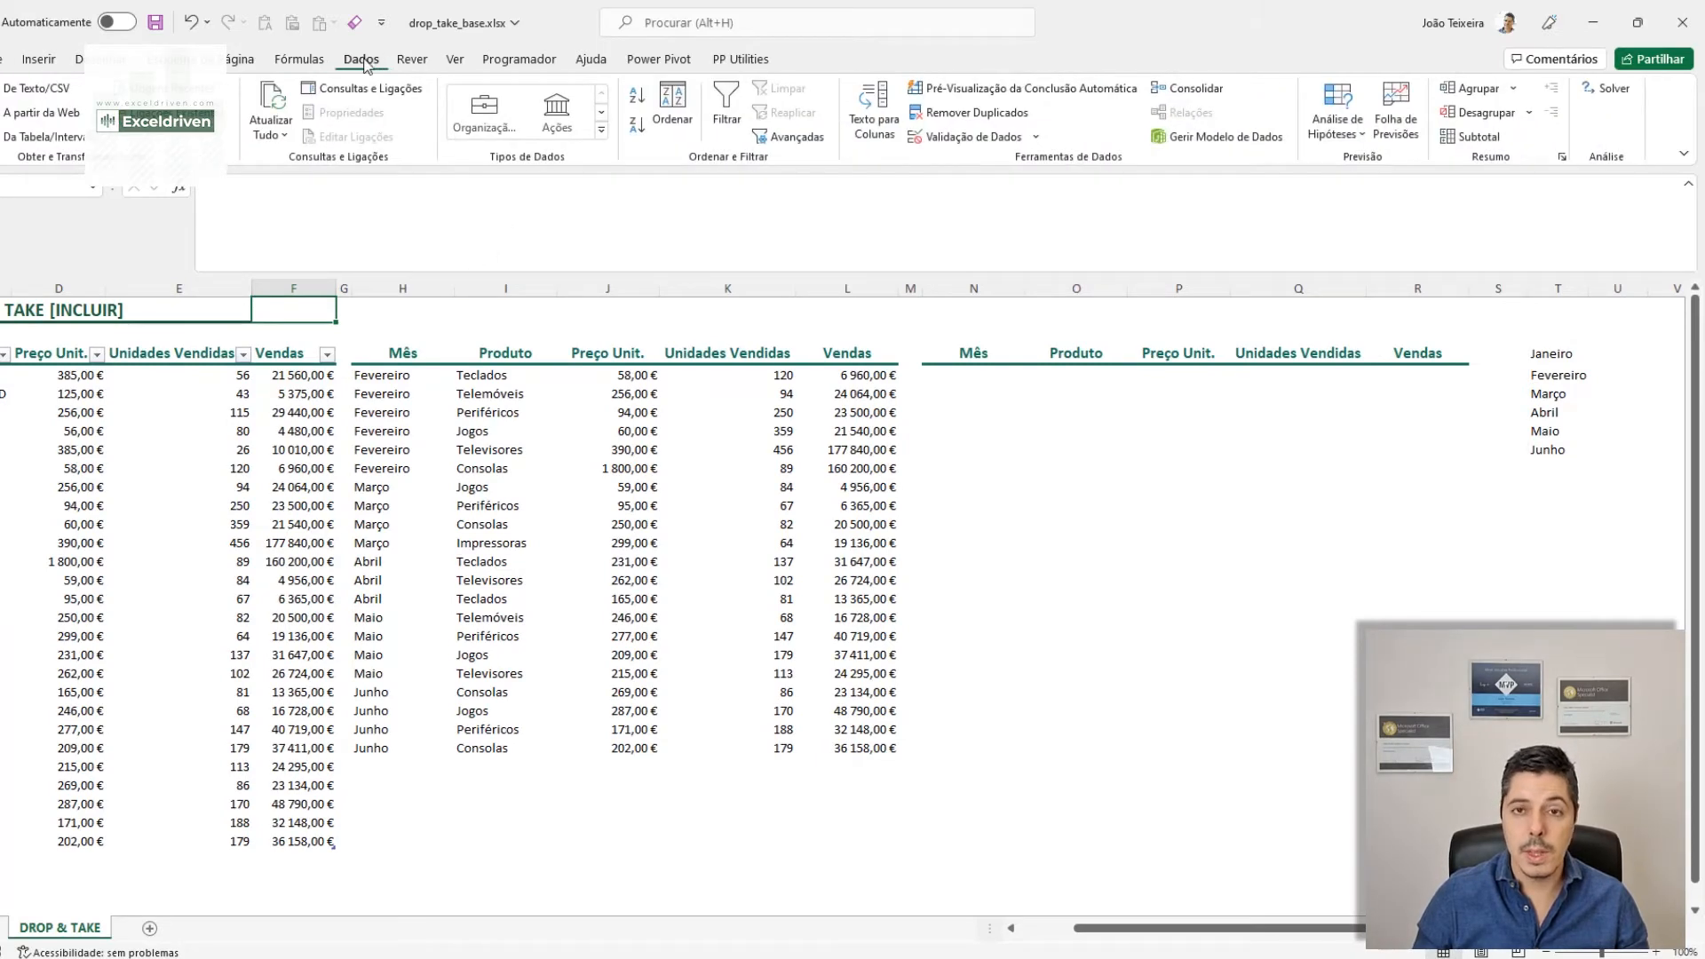
pyautogui.click(1035, 136)
pyautogui.click(1031, 161)
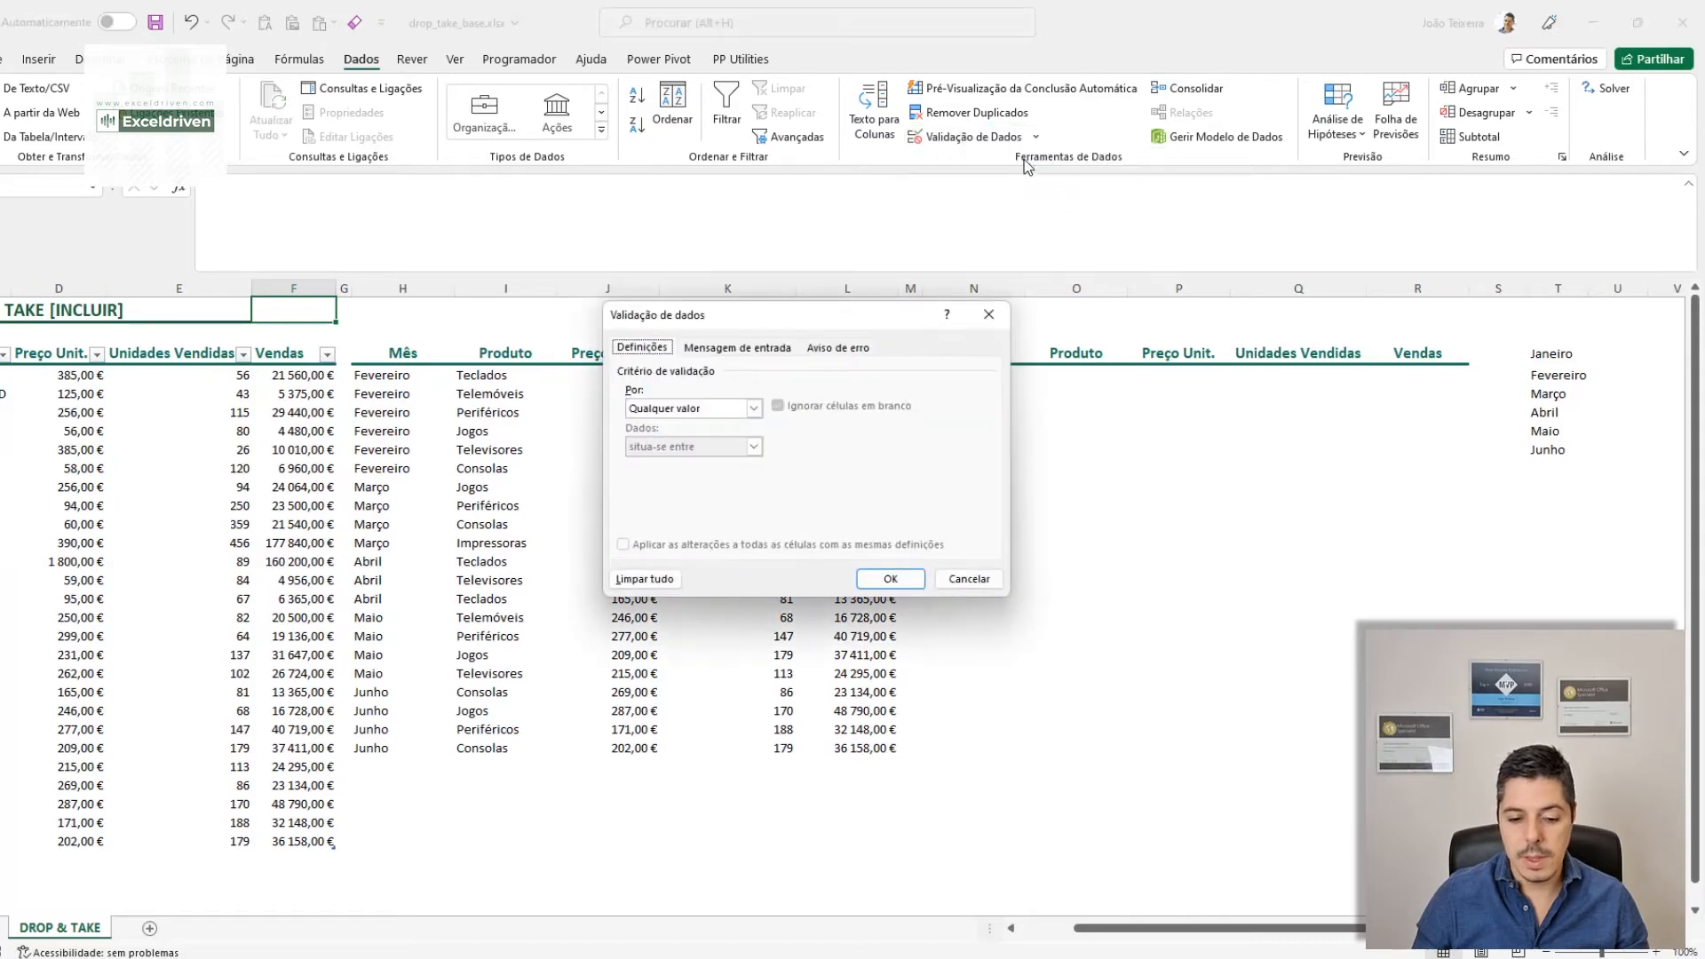
pyautogui.click(707, 407)
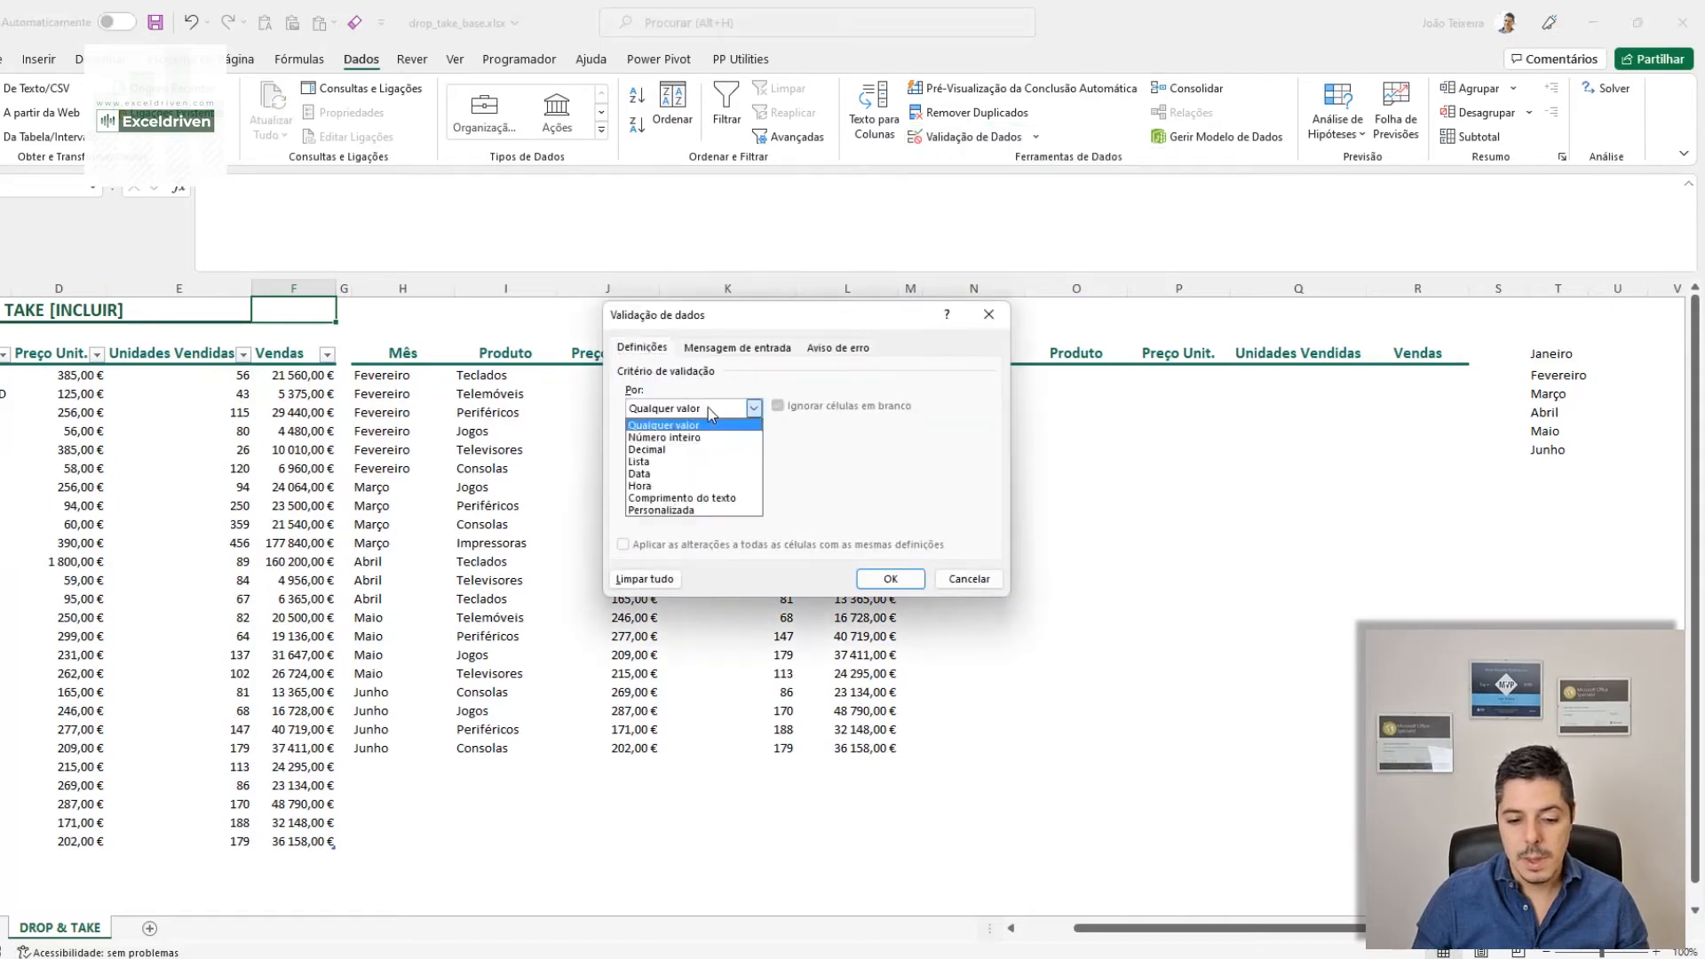
pyautogui.click(667, 463)
pyautogui.click(668, 484)
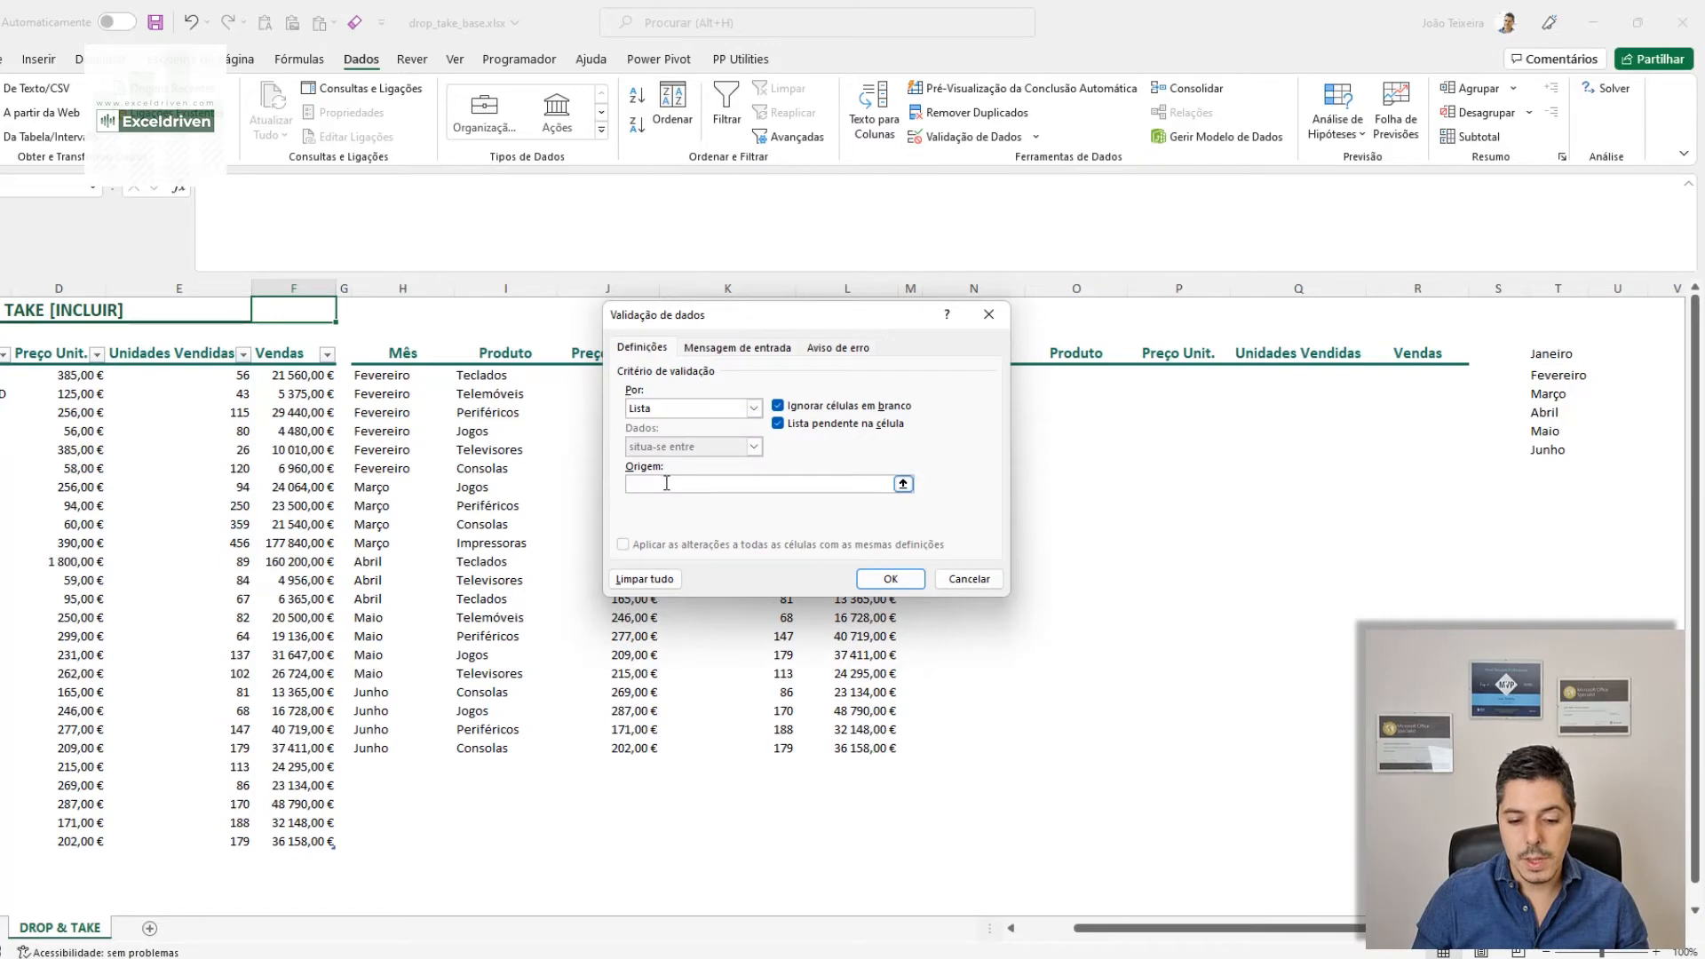
pyautogui.click(1560, 354)
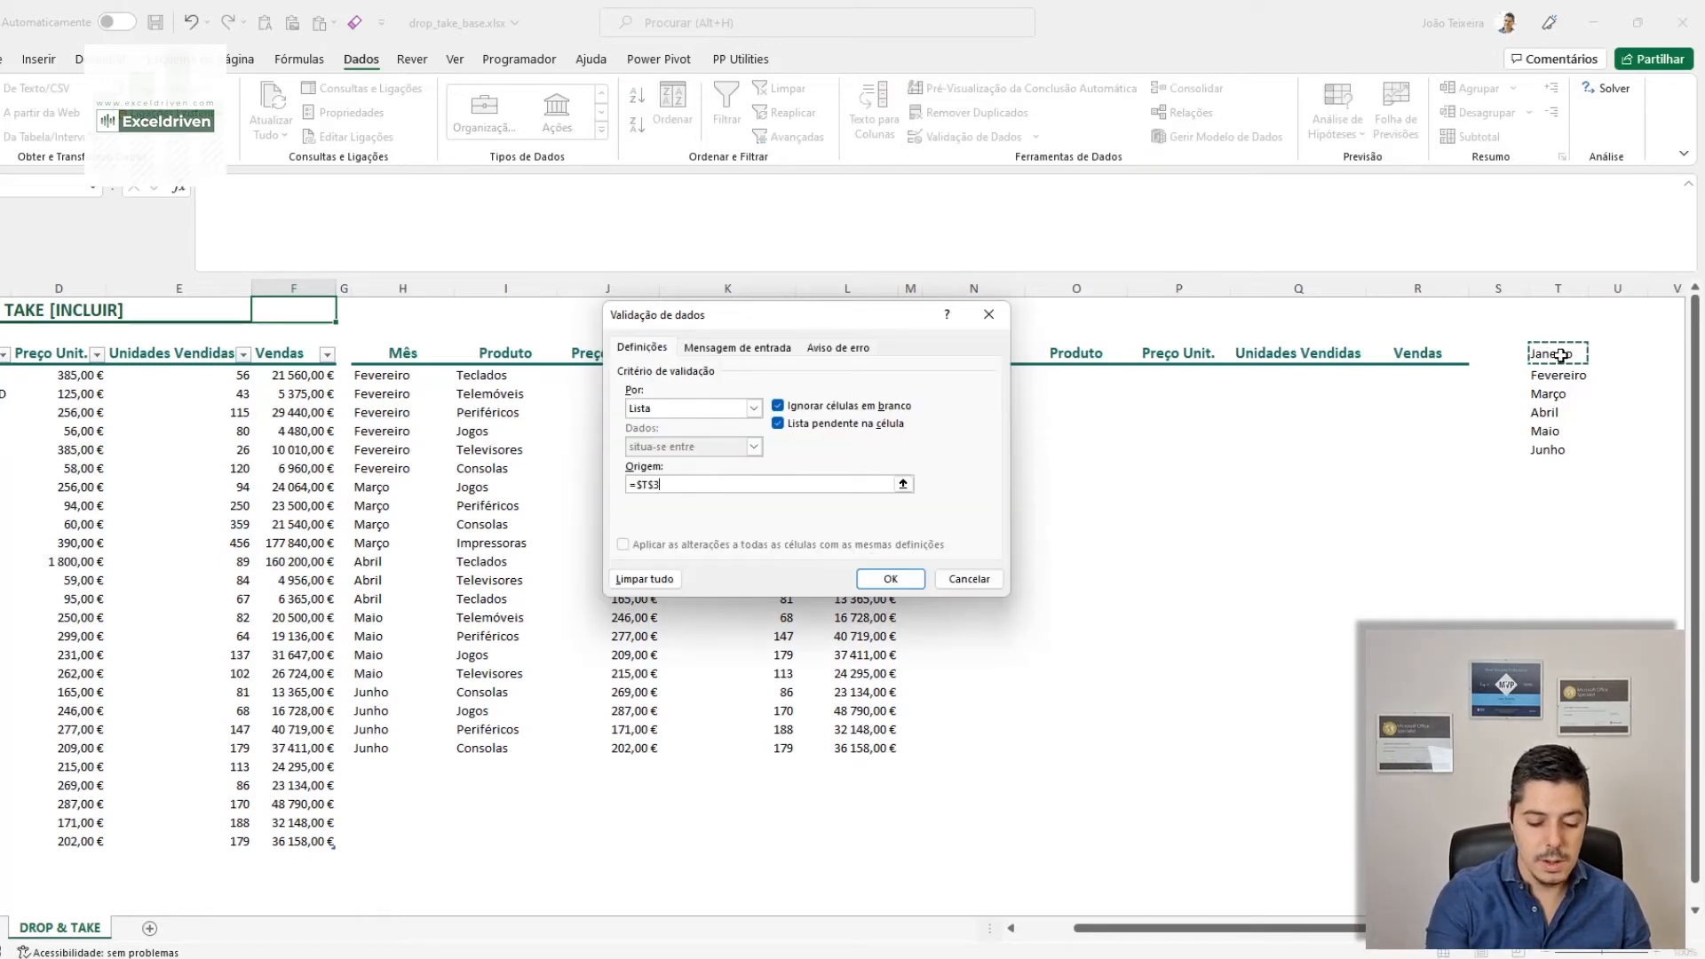
pyautogui.write('#')
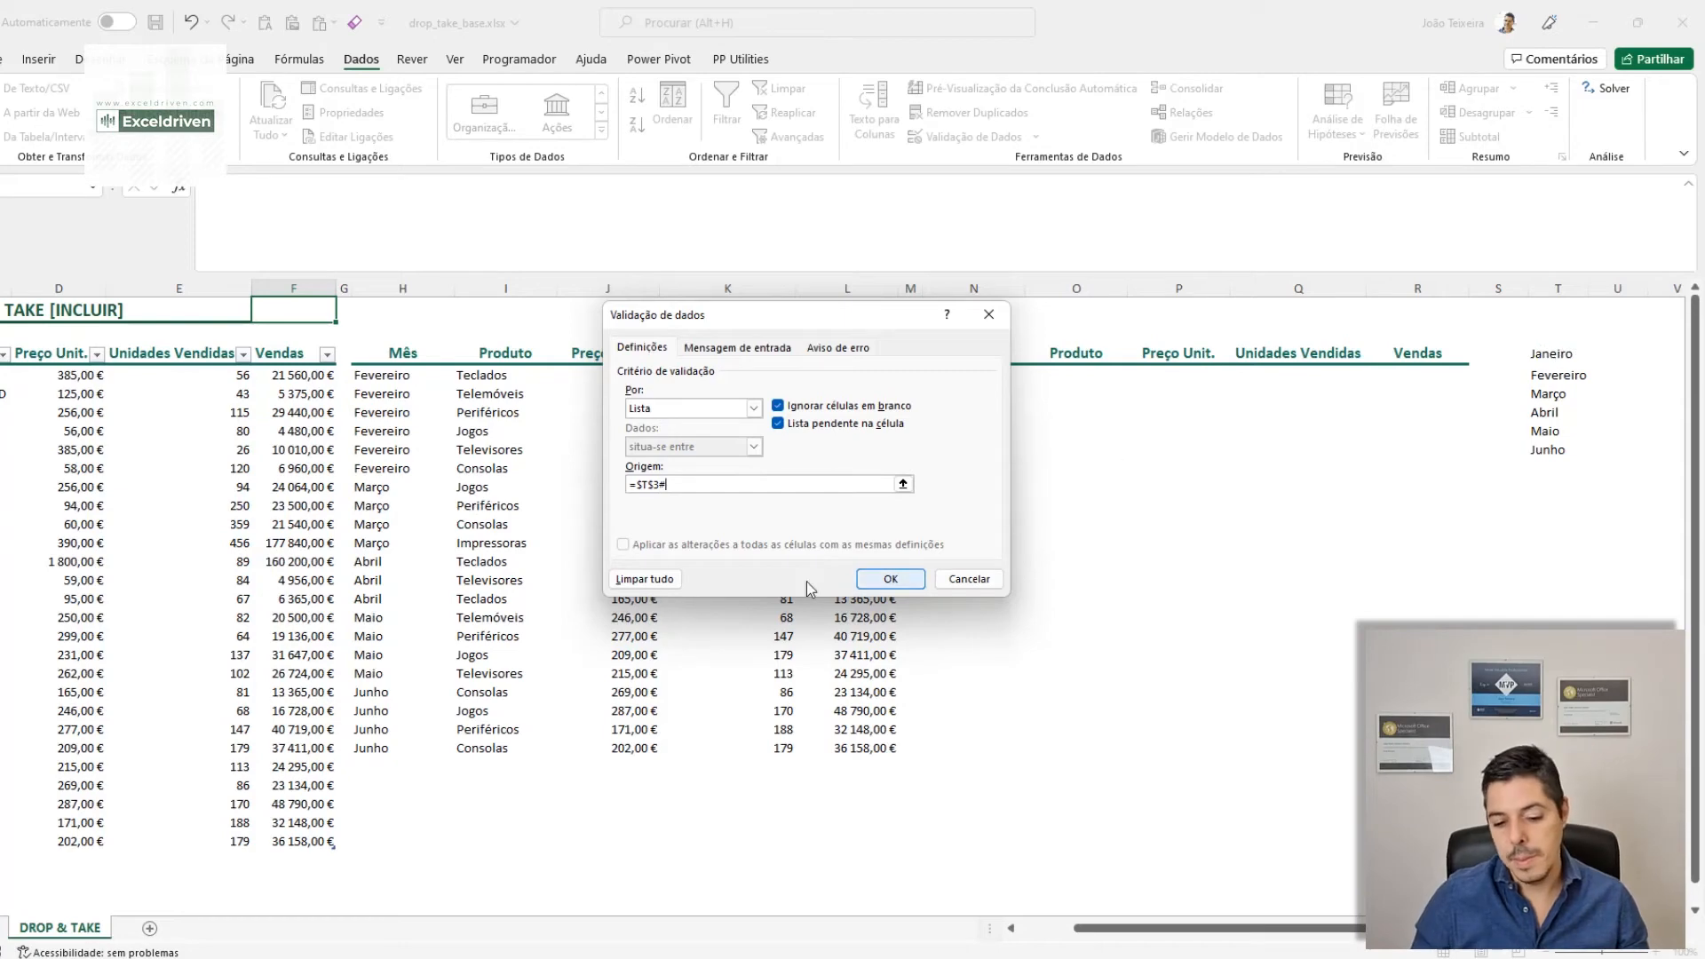
pyautogui.click(889, 579)
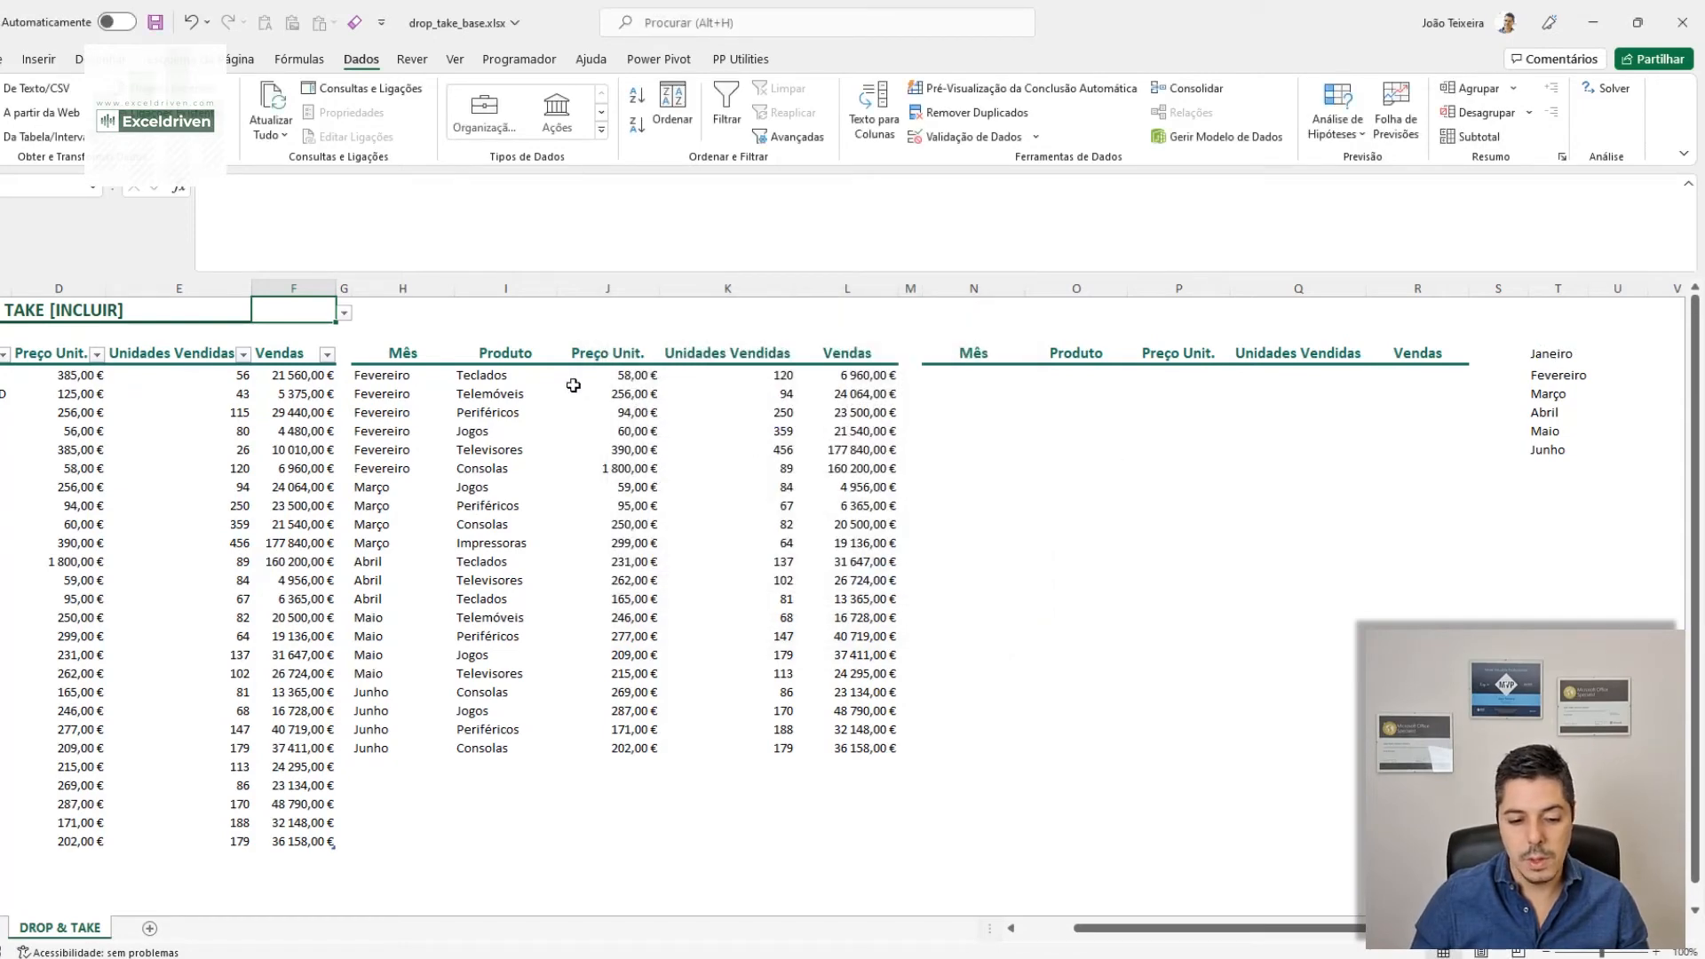
pyautogui.click(343, 312)
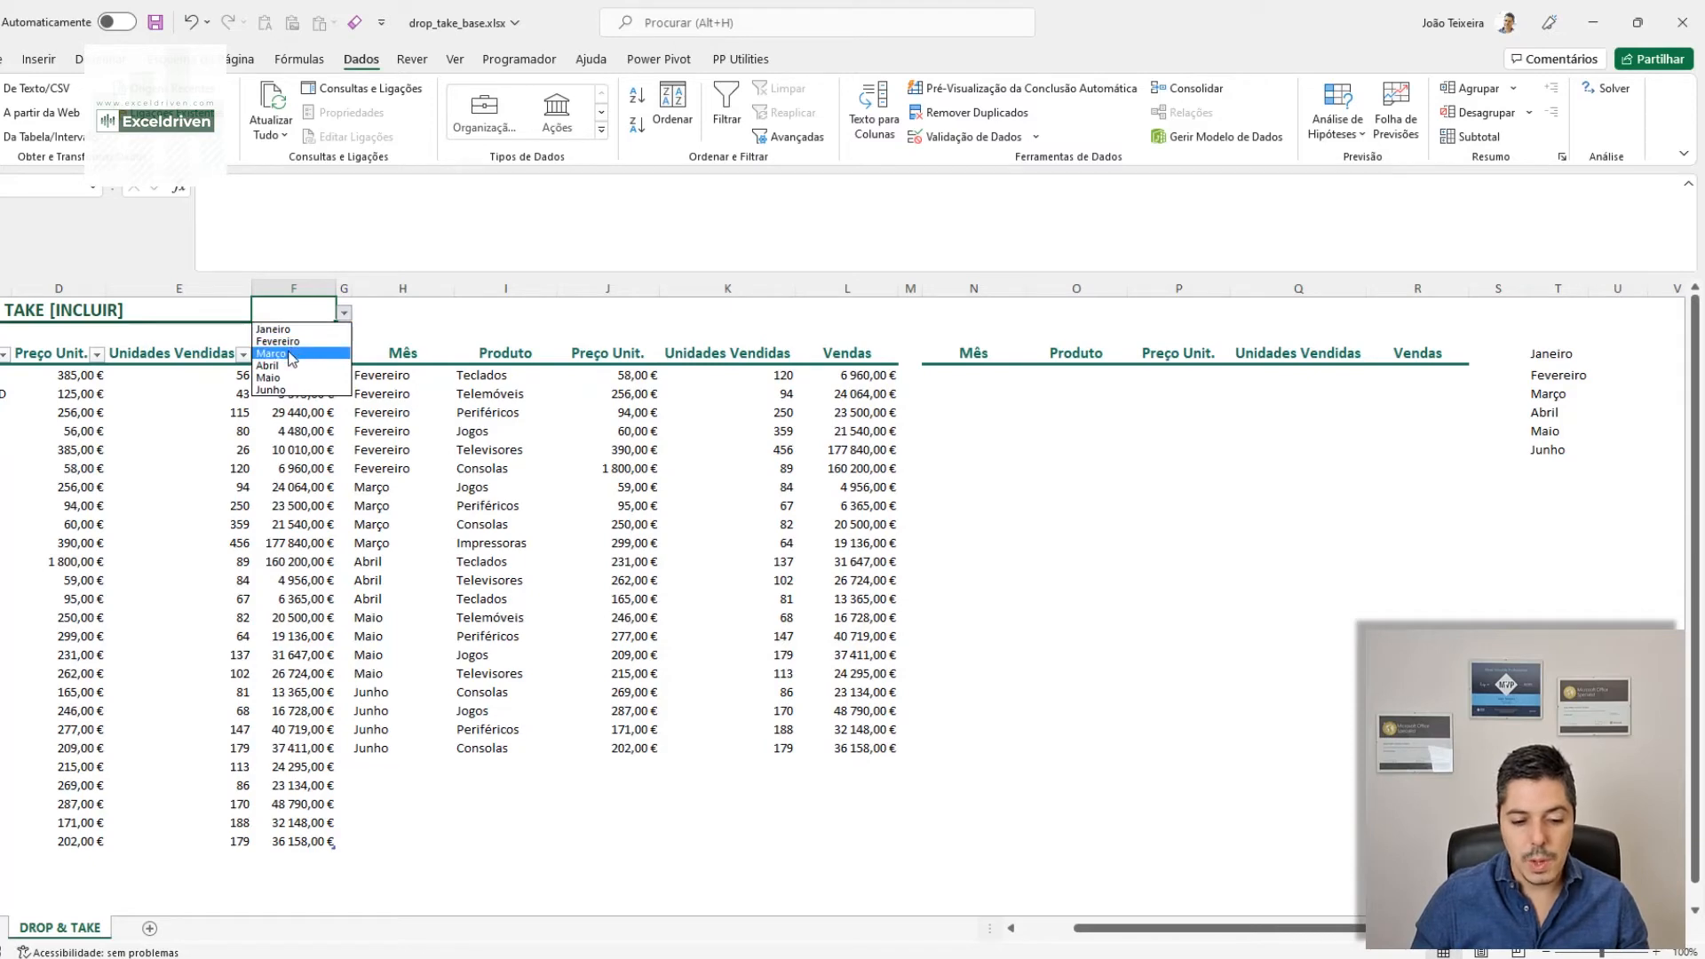
pyautogui.click(293, 355)
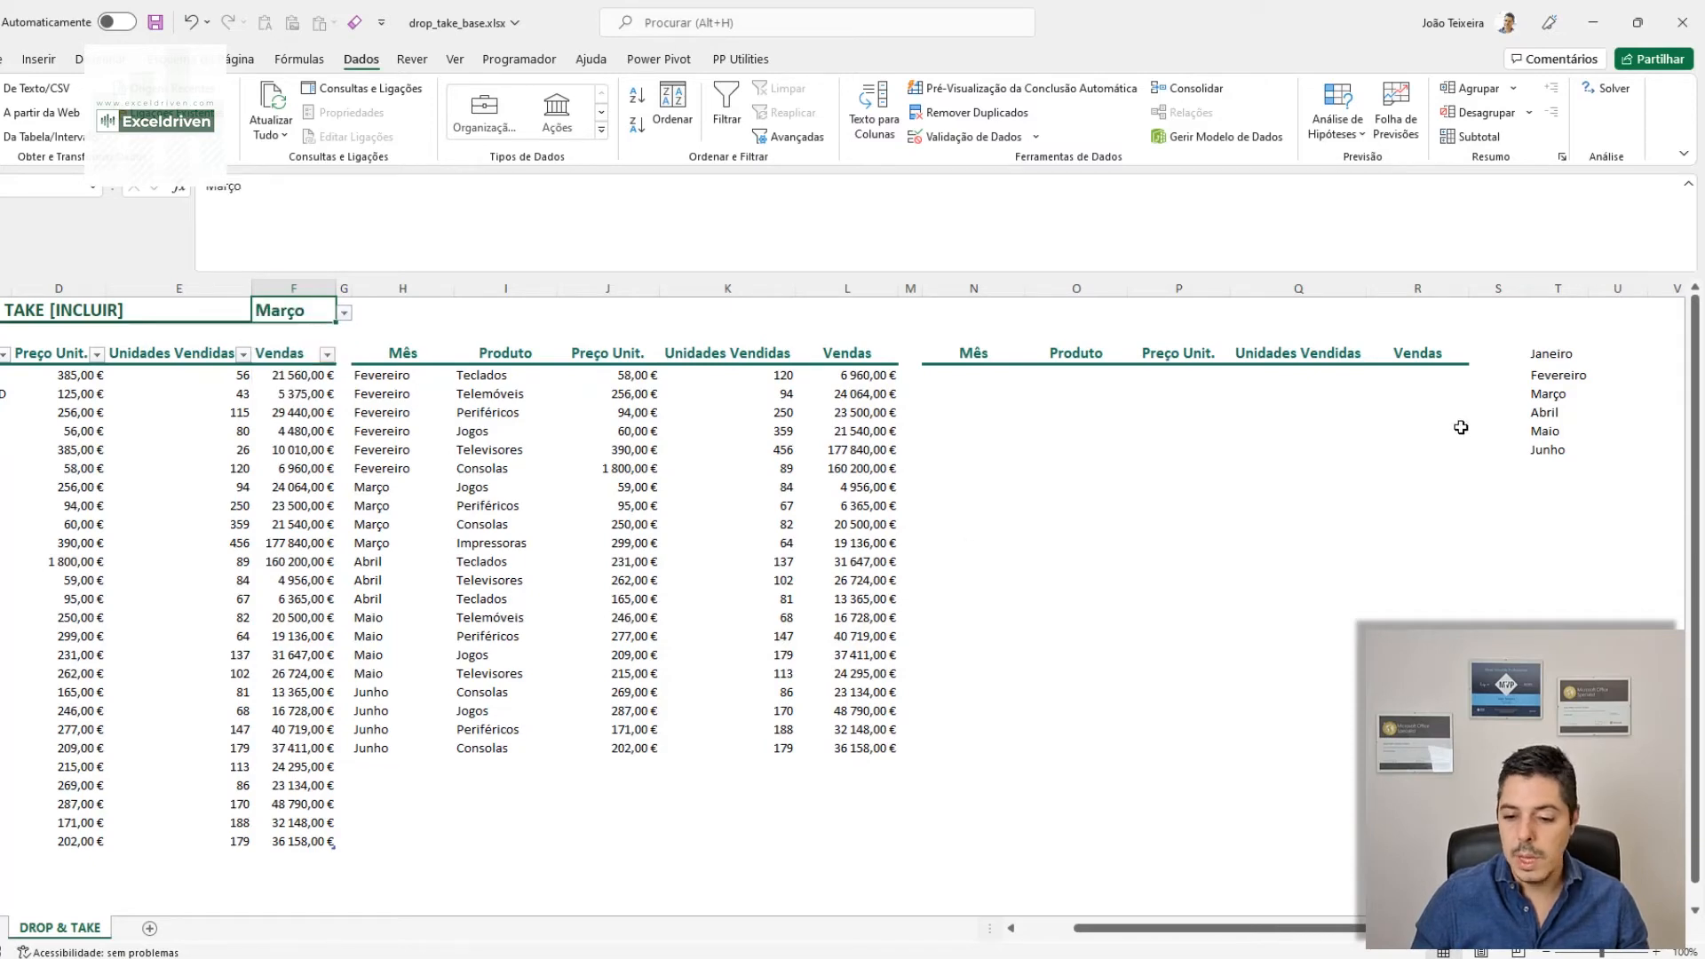
# Step: Replace the rows argument of the H4 EXCLUIR formula with a CORRESPX lookup of F1 in Vendas[Mês]
pyautogui.moveTo(1300, 930); pyautogui.dragTo(1172, 930)
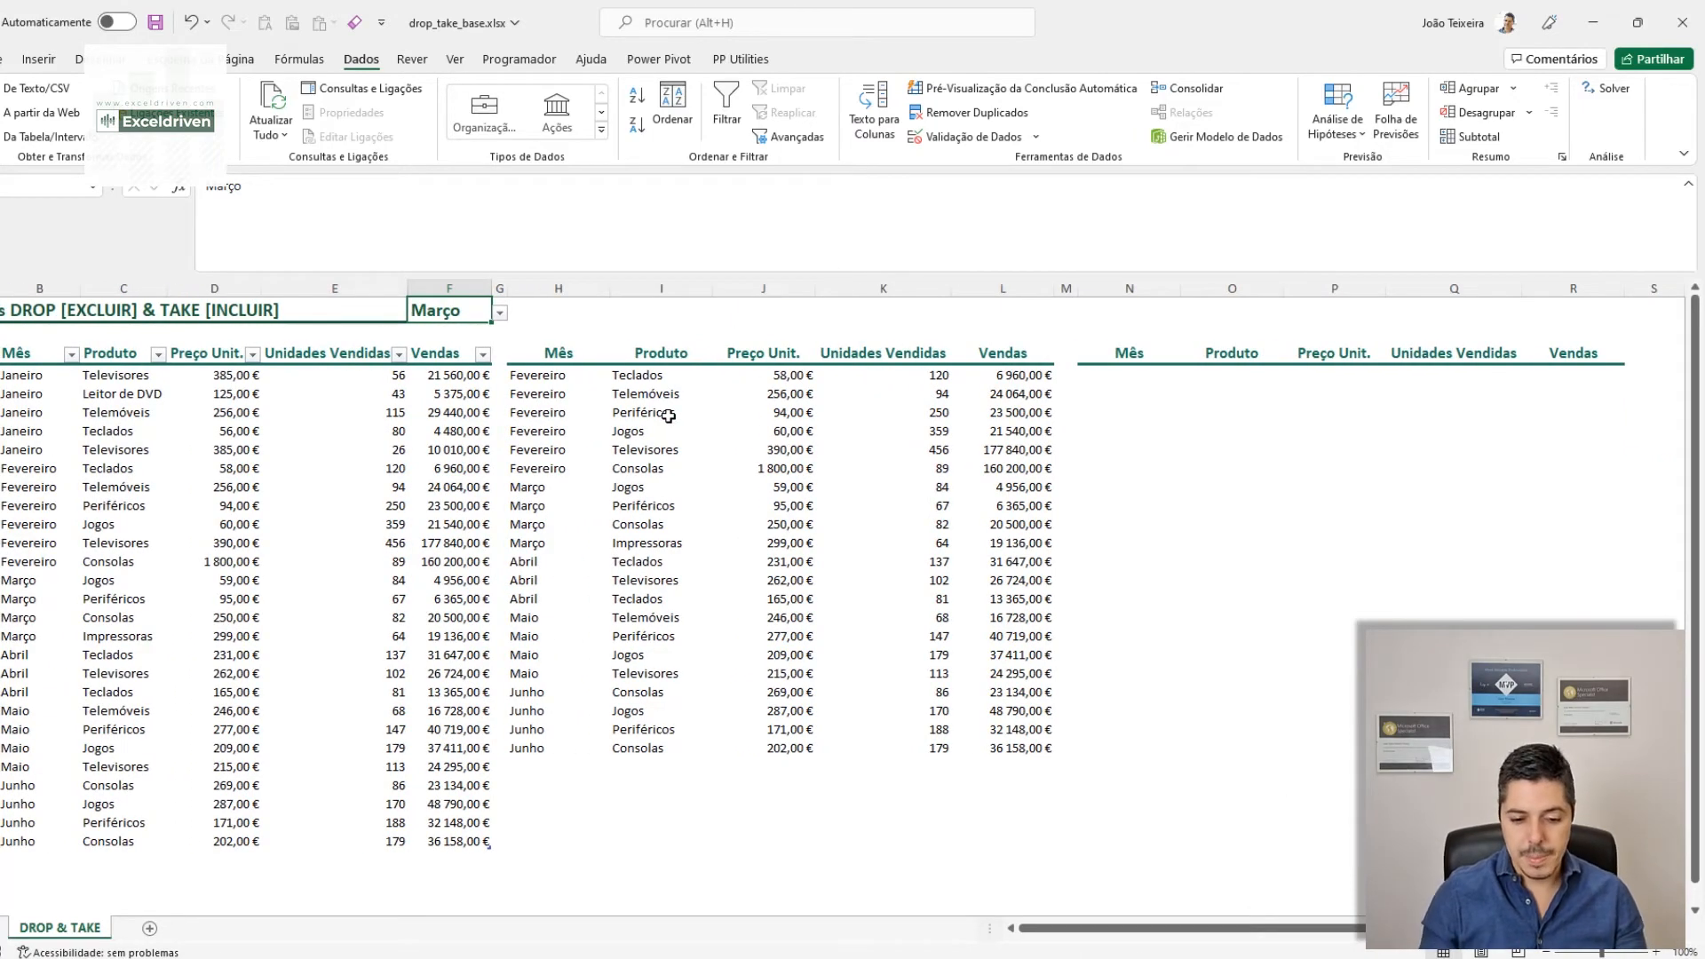
pyautogui.click(541, 380)
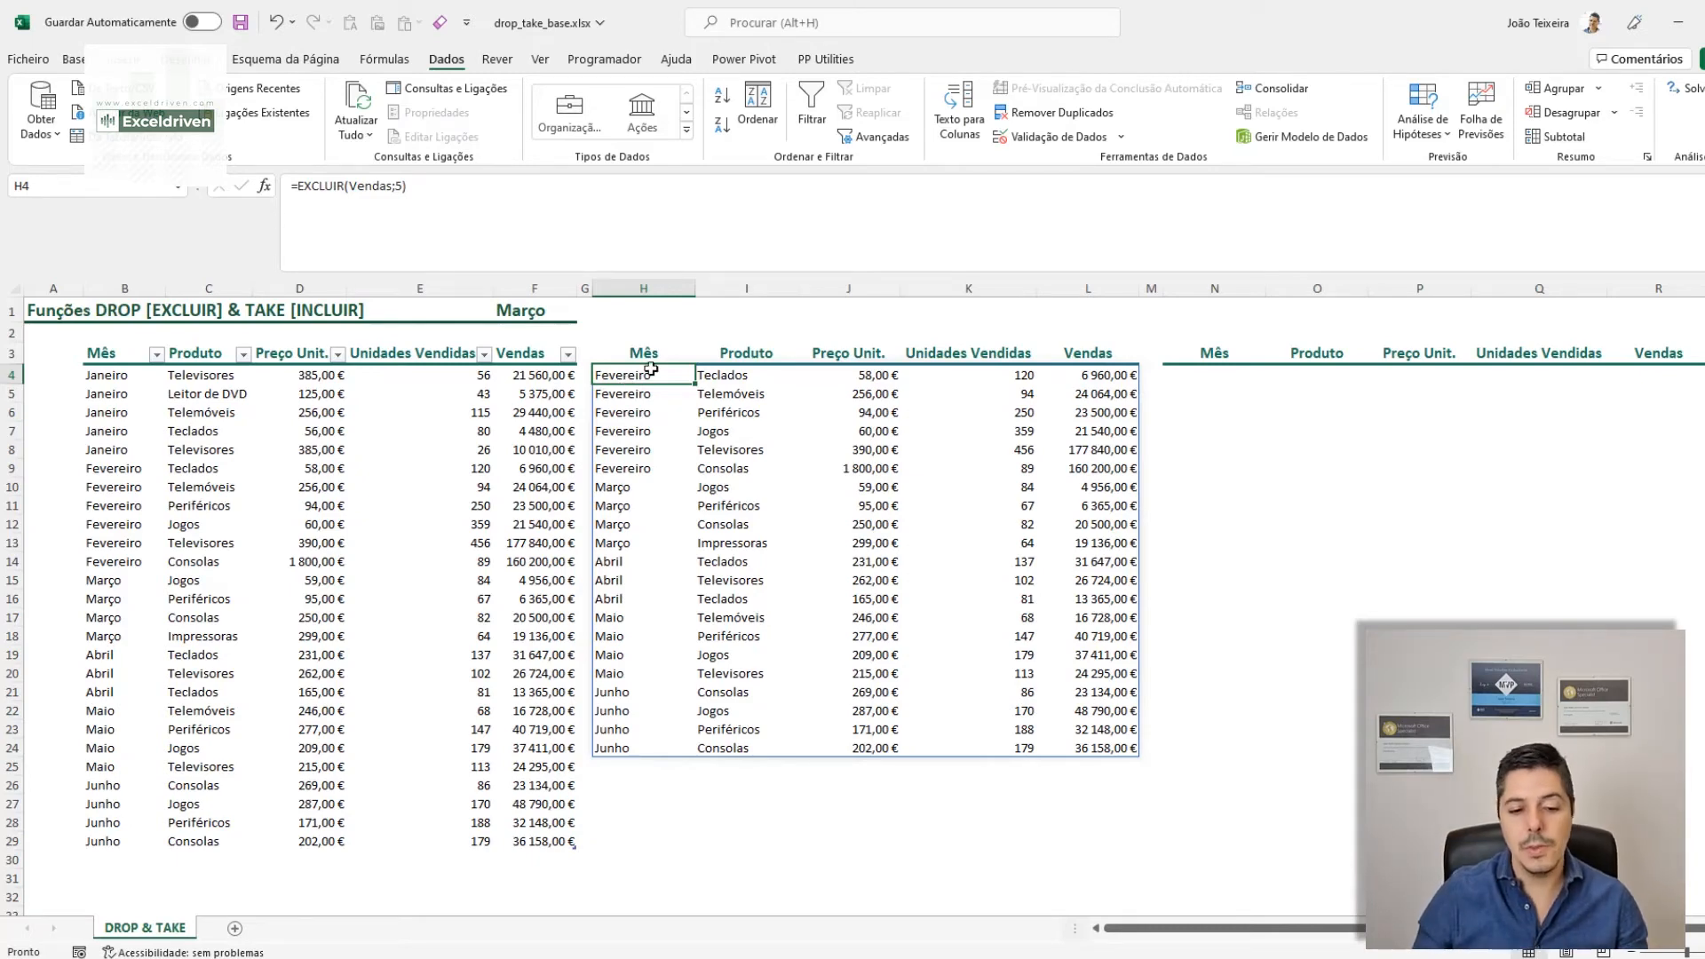
pyautogui.click(399, 186)
pyautogui.doubleClick(399, 185)
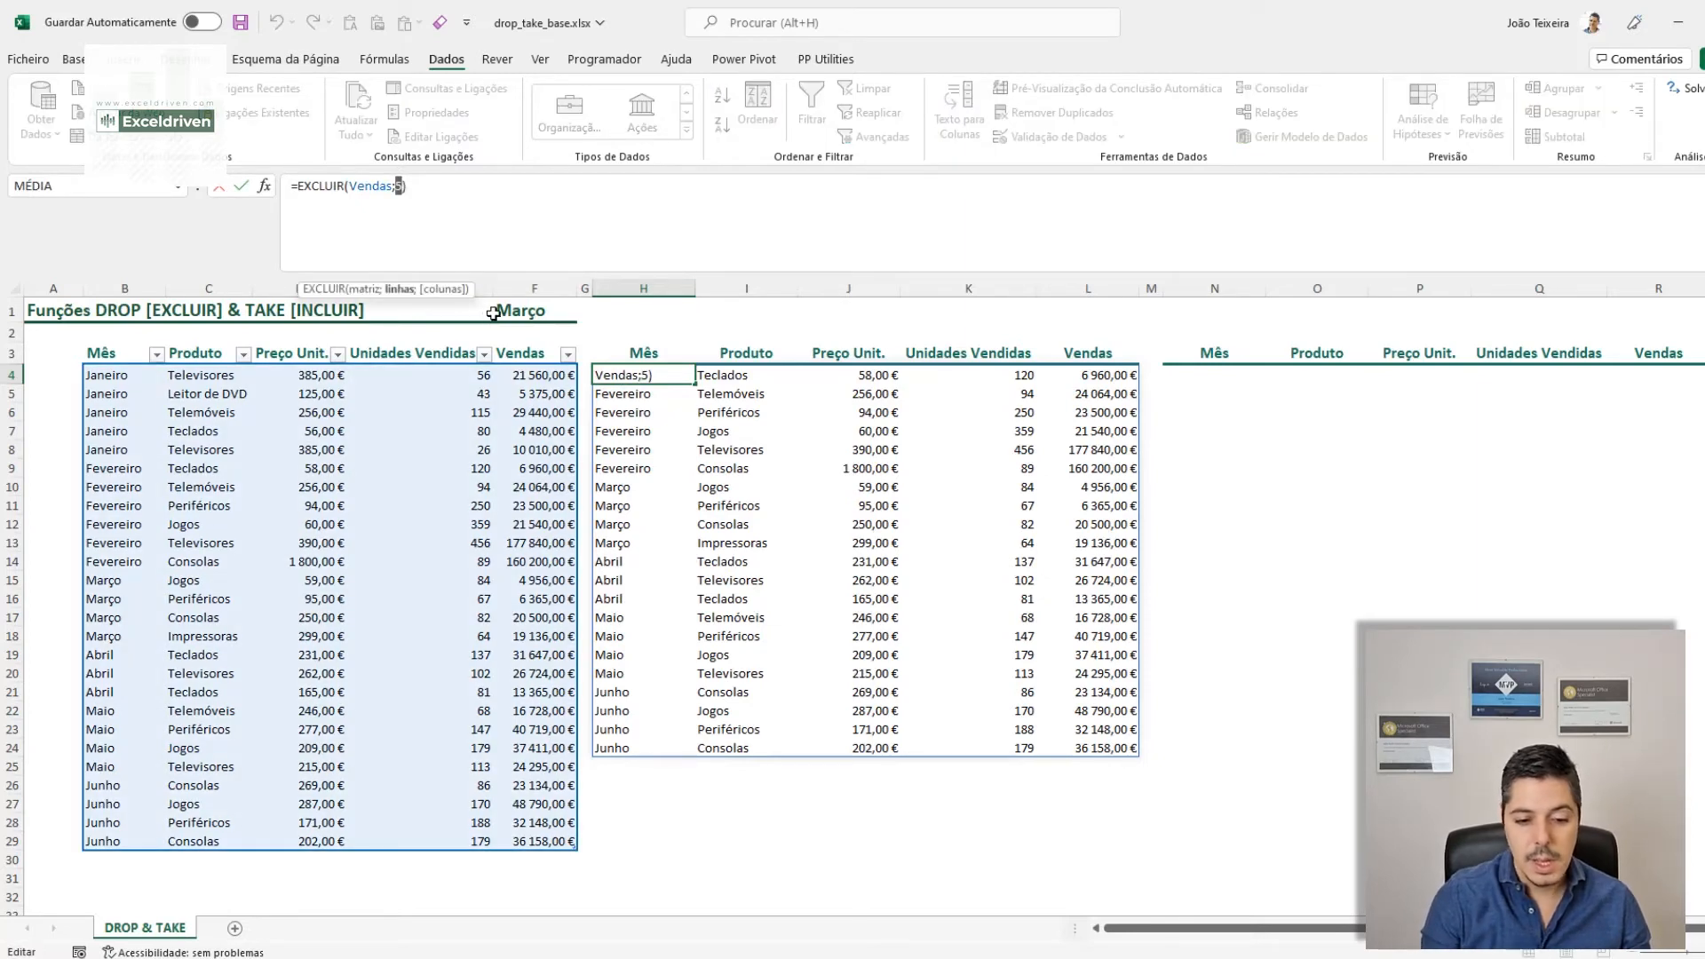
pyautogui.write('CORR')
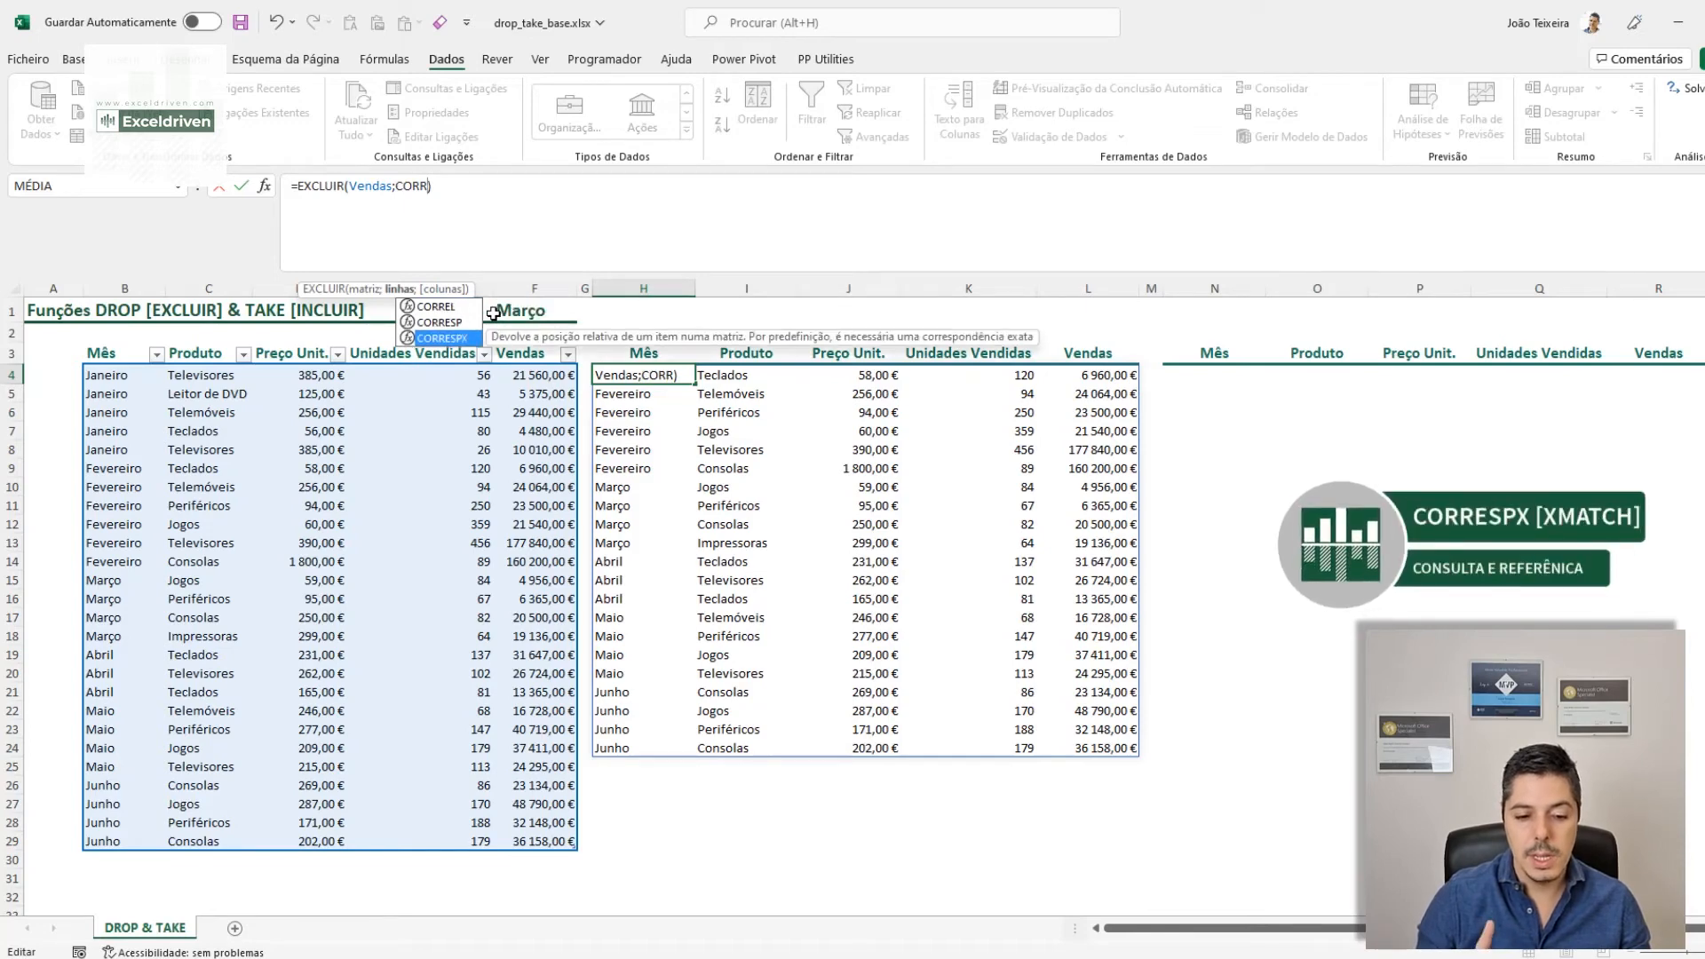
pyautogui.press('Tab')
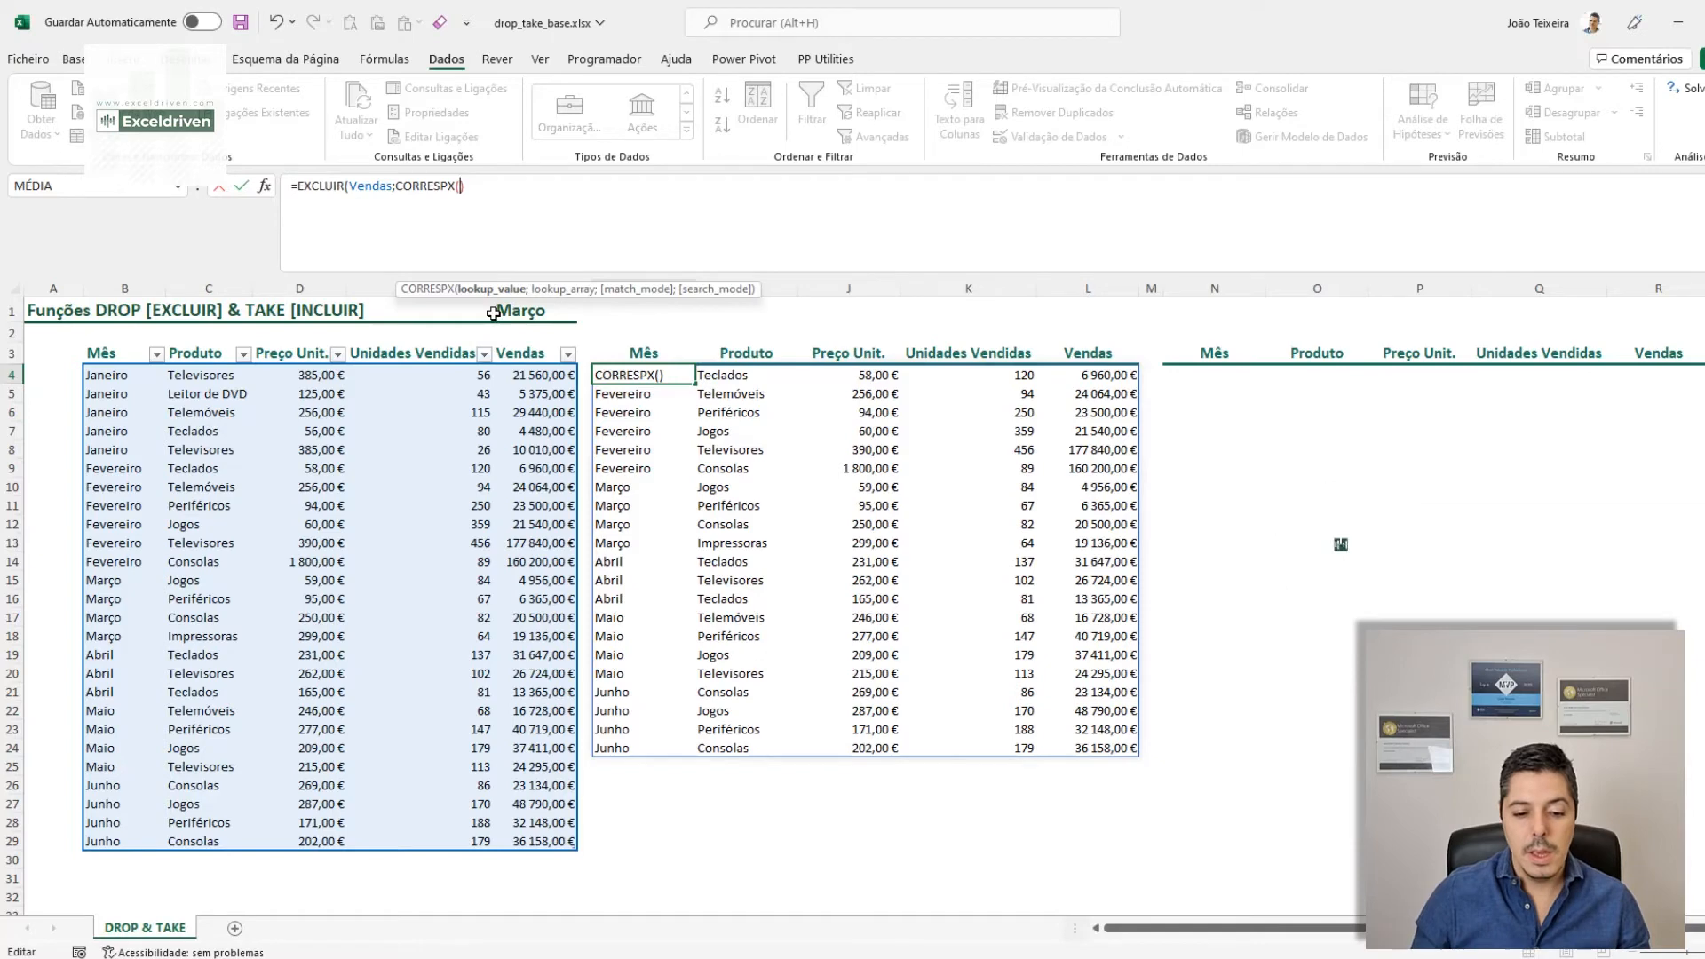
pyautogui.click(513, 312)
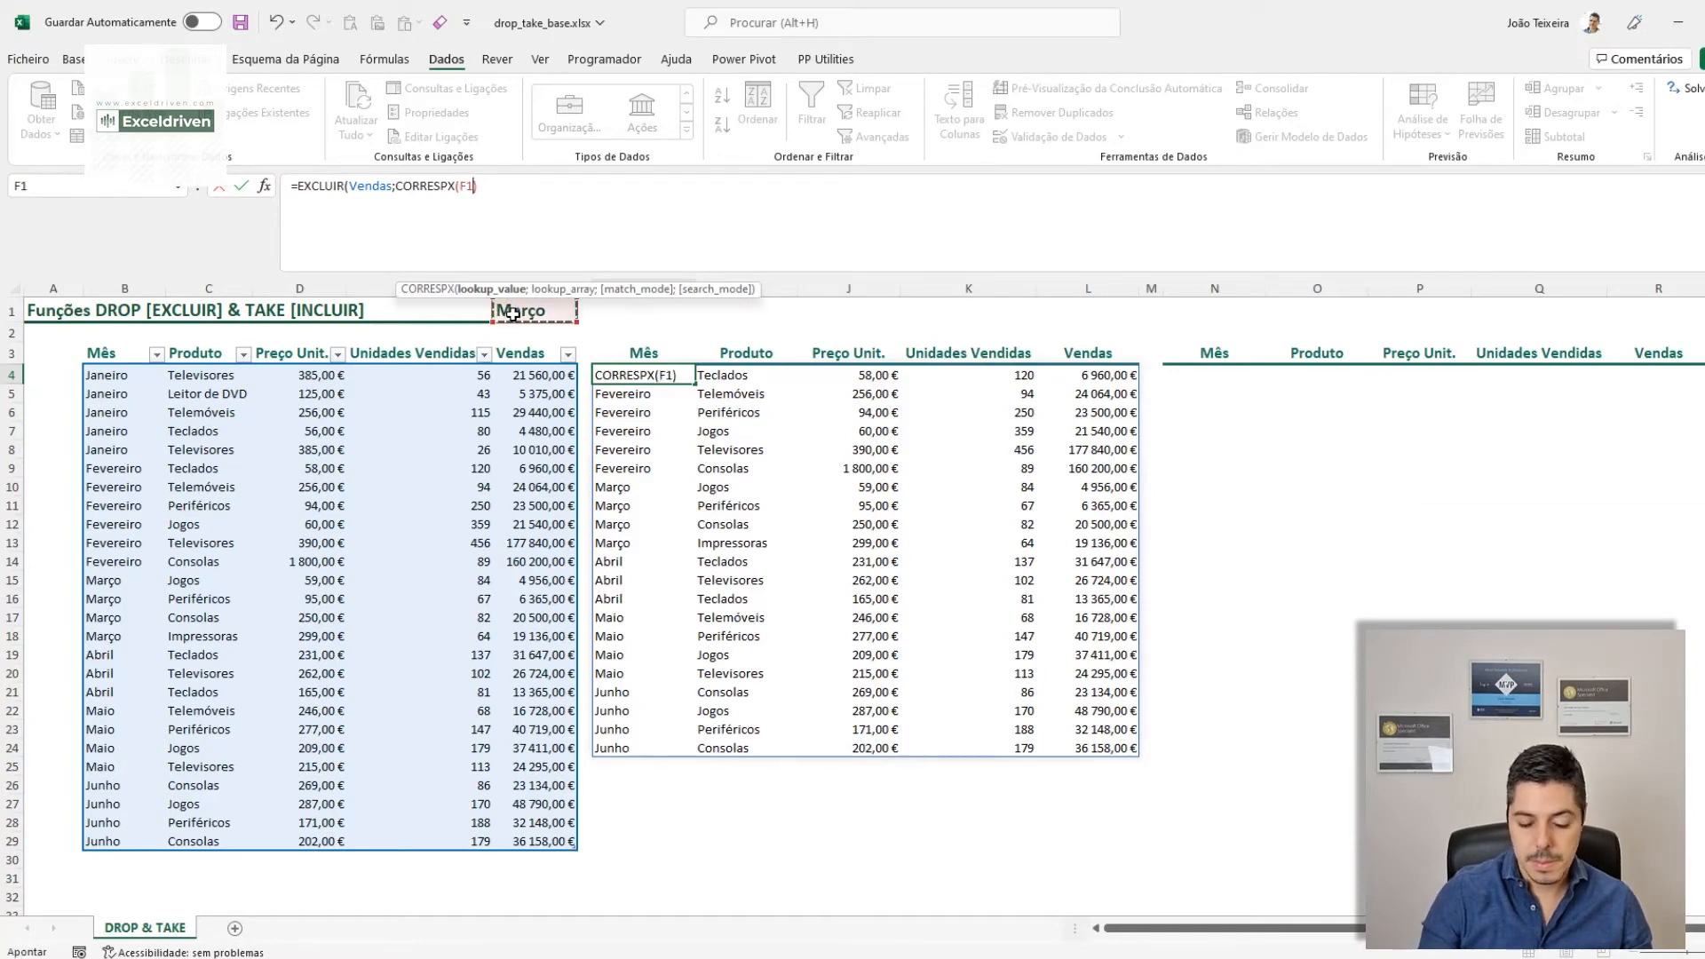
pyautogui.write(';')
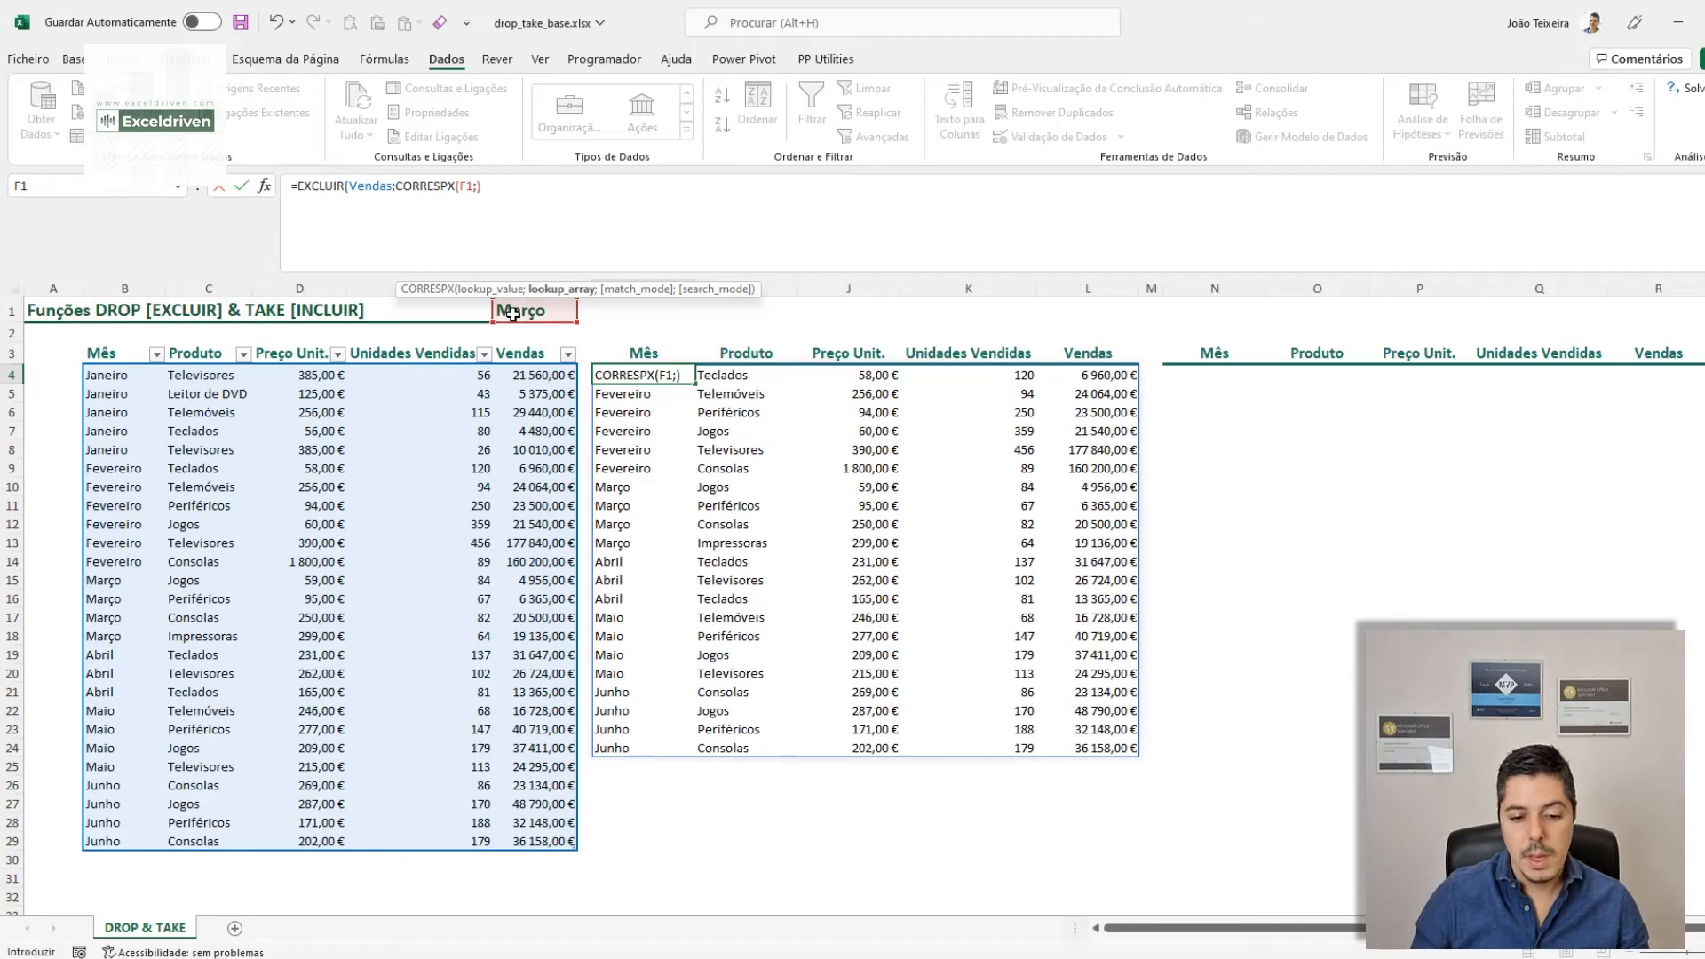
pyautogui.click(132, 338)
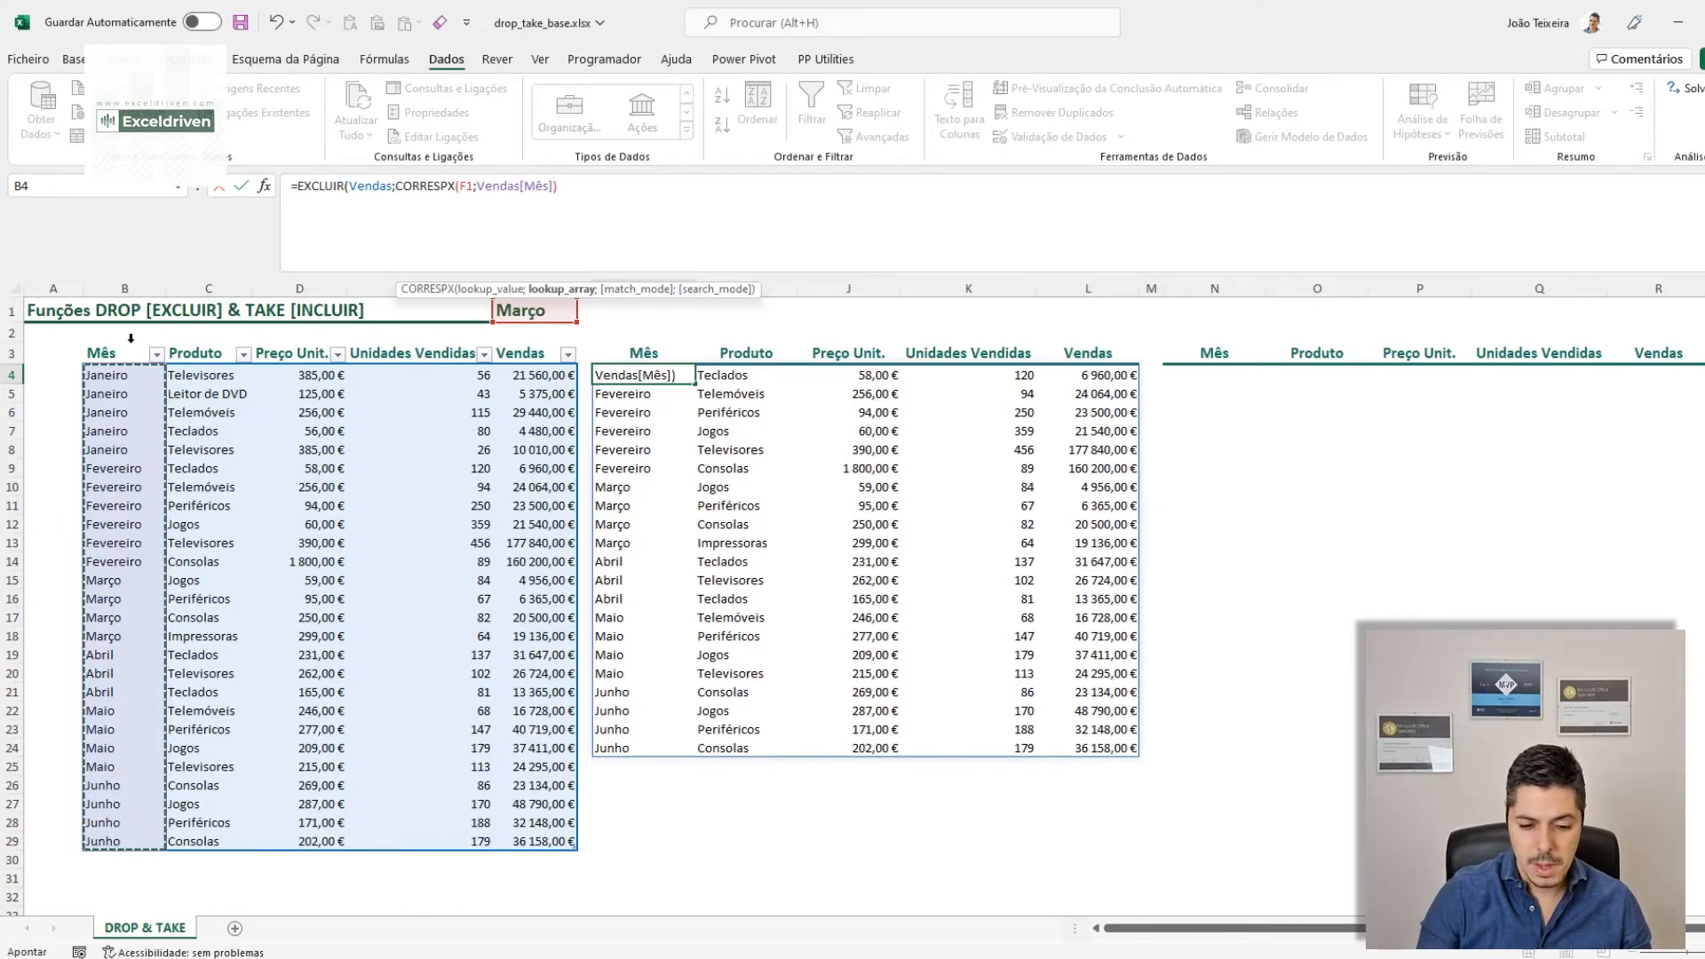
# Step: Complete the CORRESPX in the H4 formula with exact match (0) and last-to-first search (-1), and enter the formula
pyautogui.write(';')
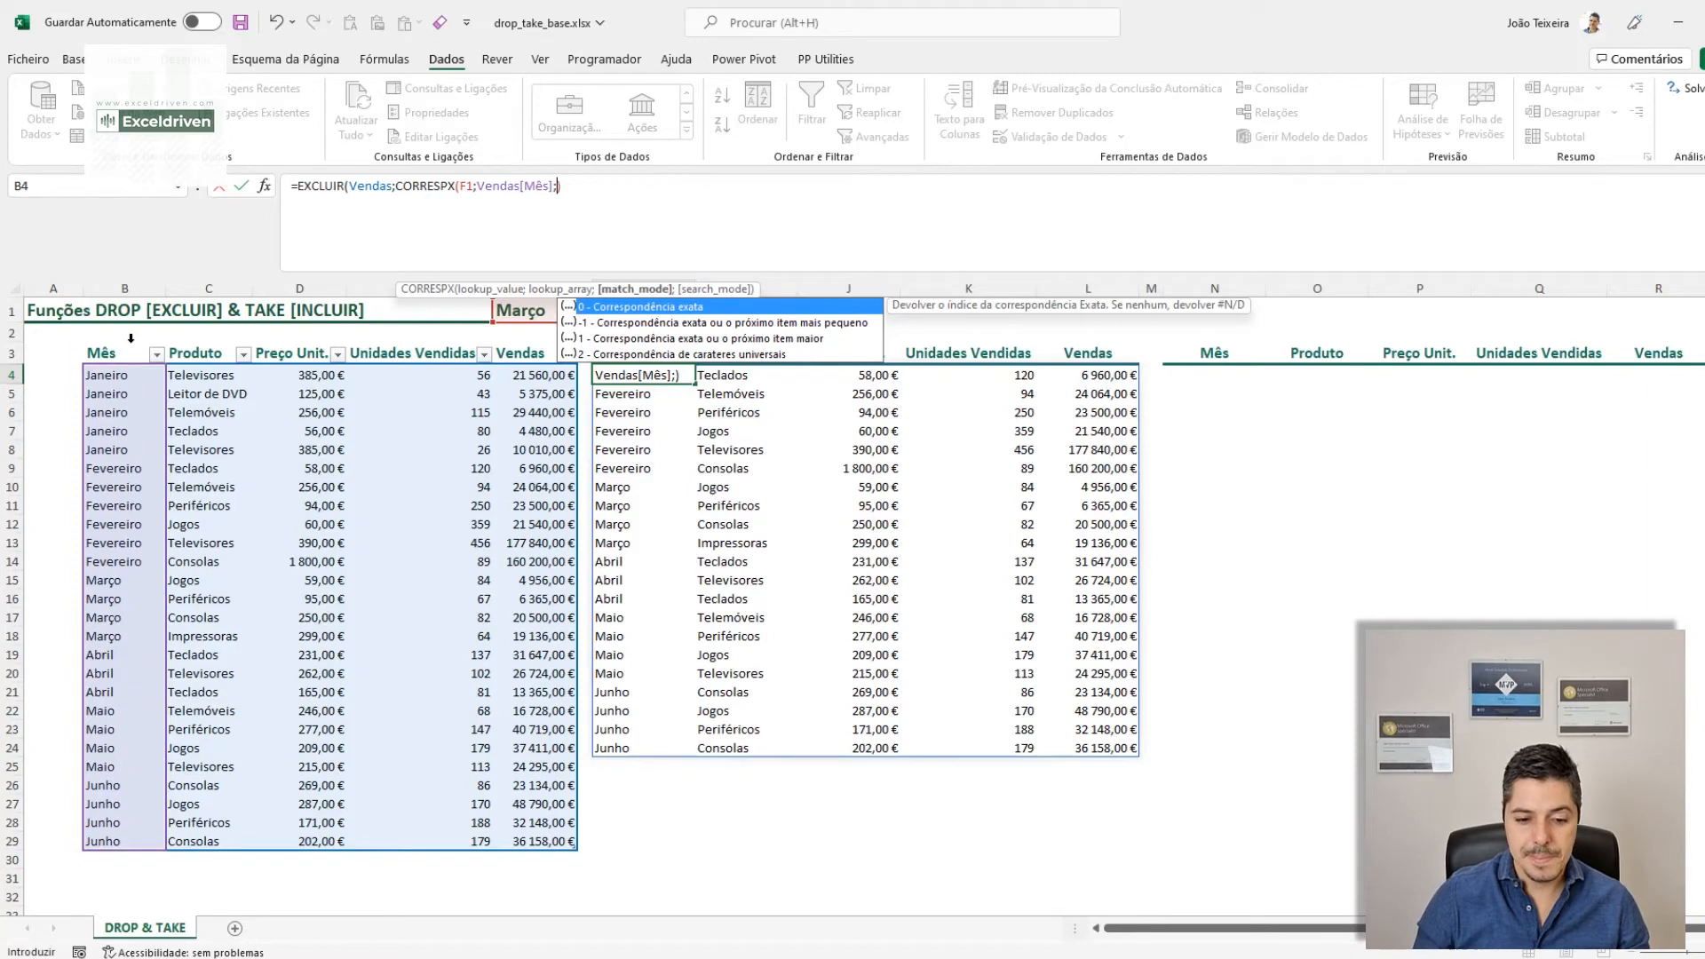
pyautogui.write('0;')
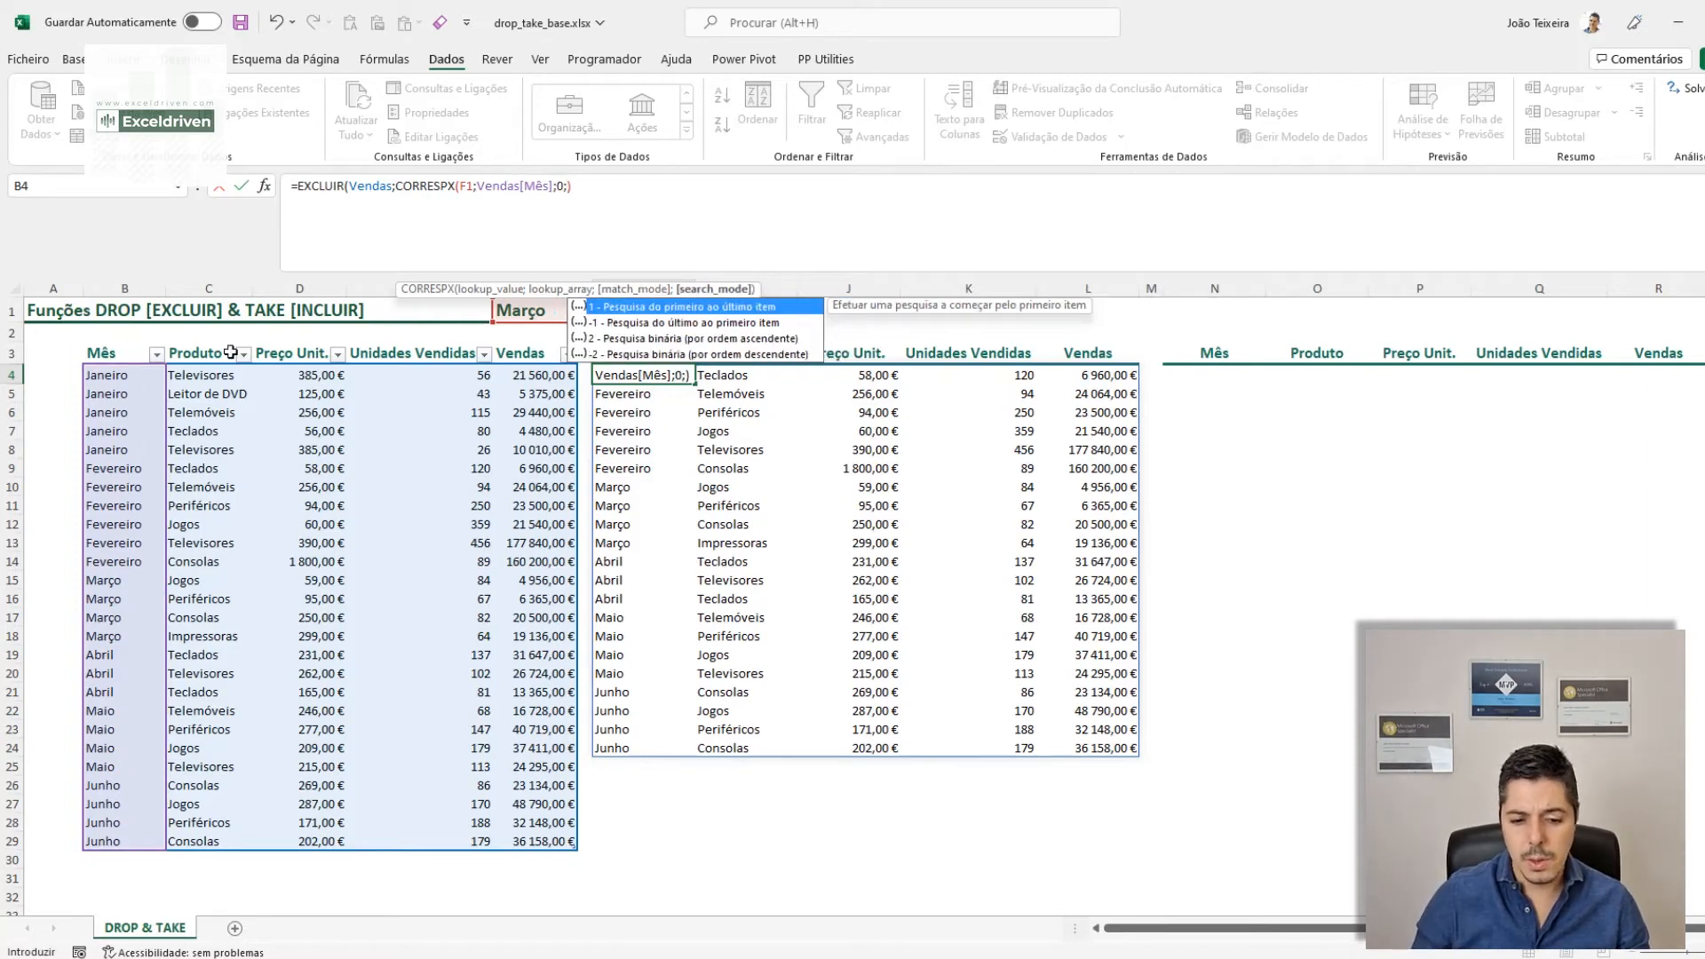
pyautogui.click(700, 324)
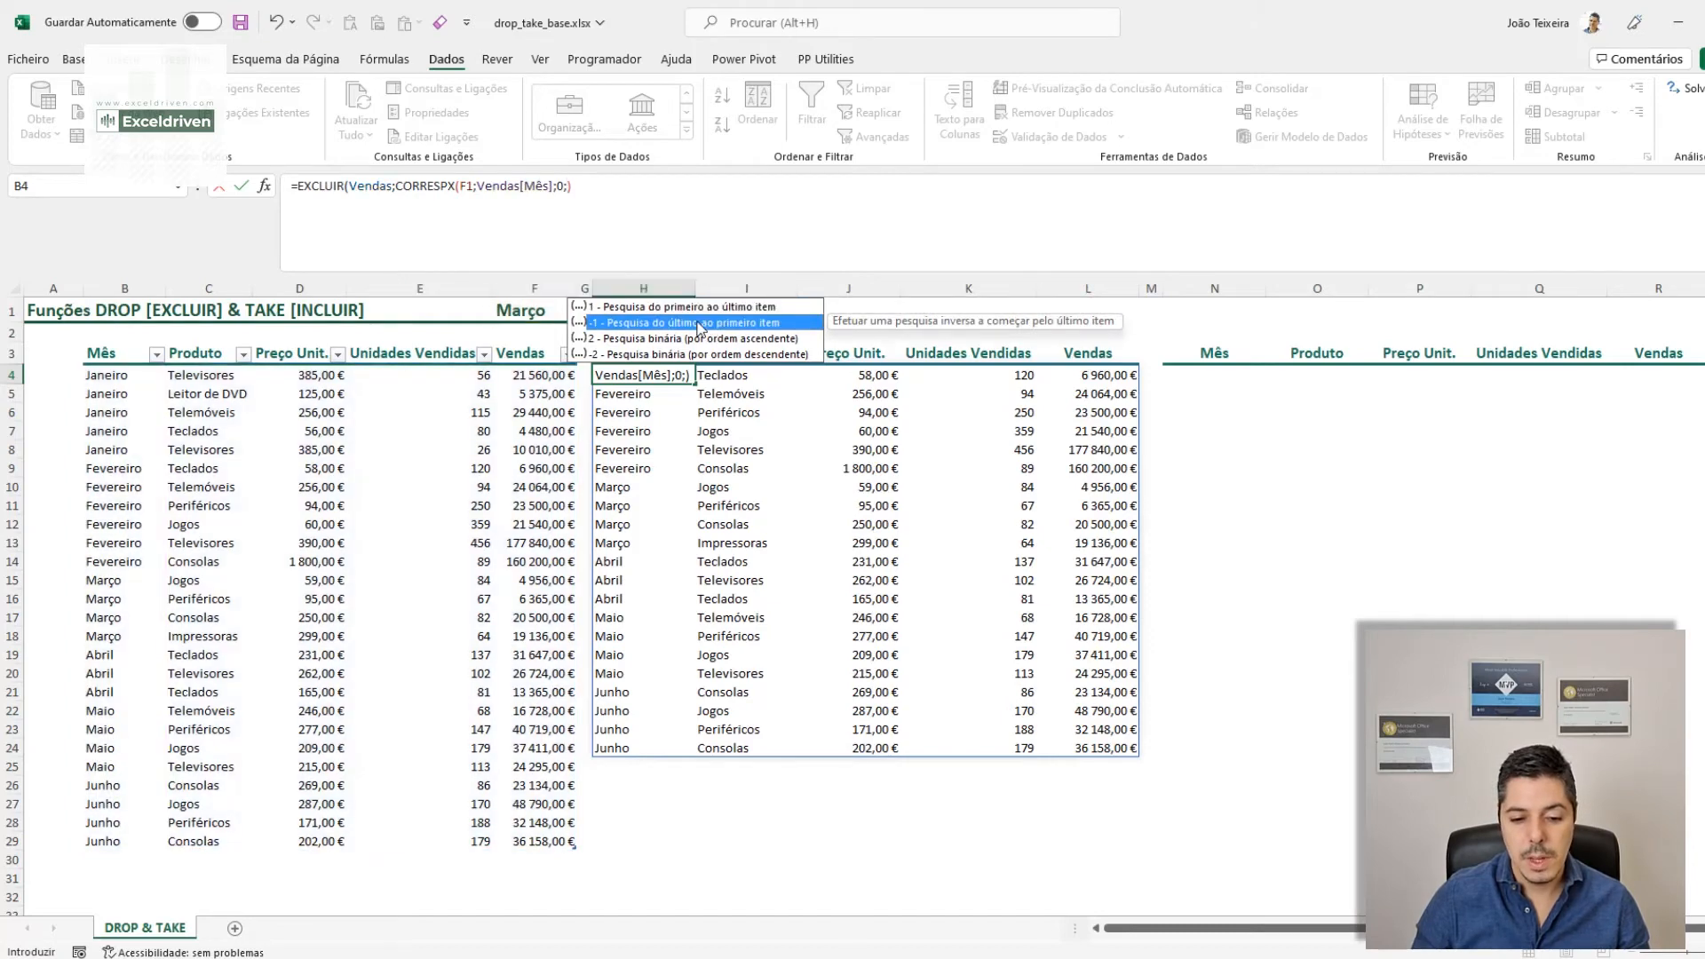
pyautogui.doubleClick(699, 325)
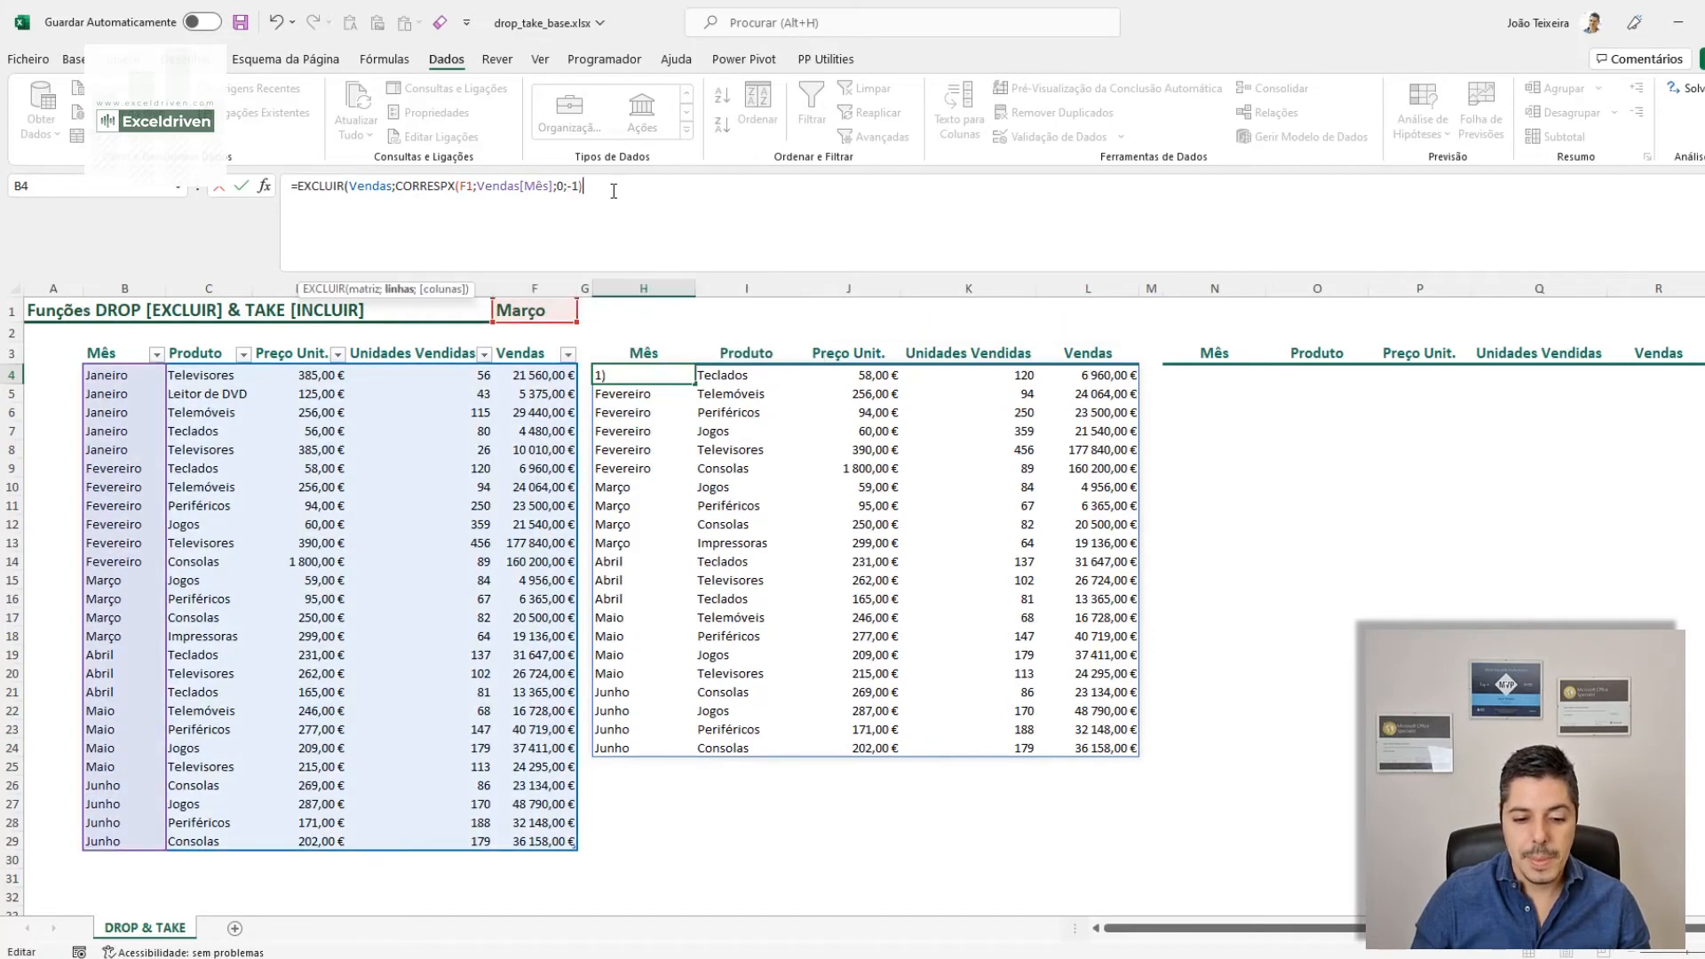
pyautogui.write(')')
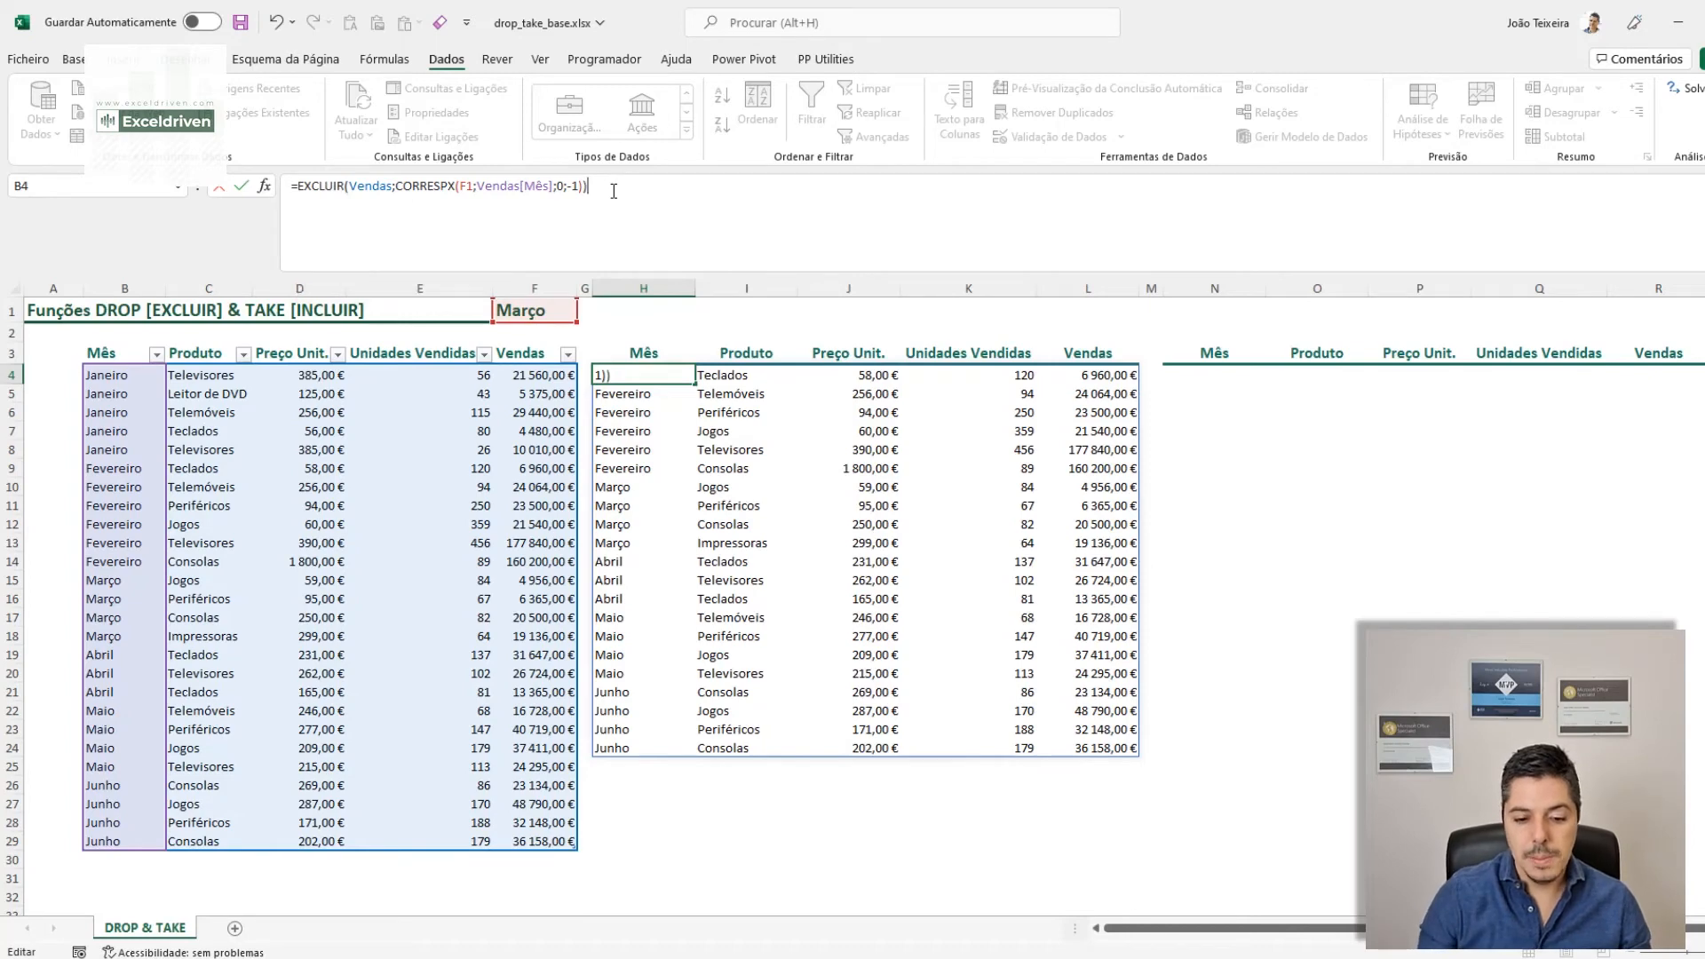
pyautogui.press('Return')
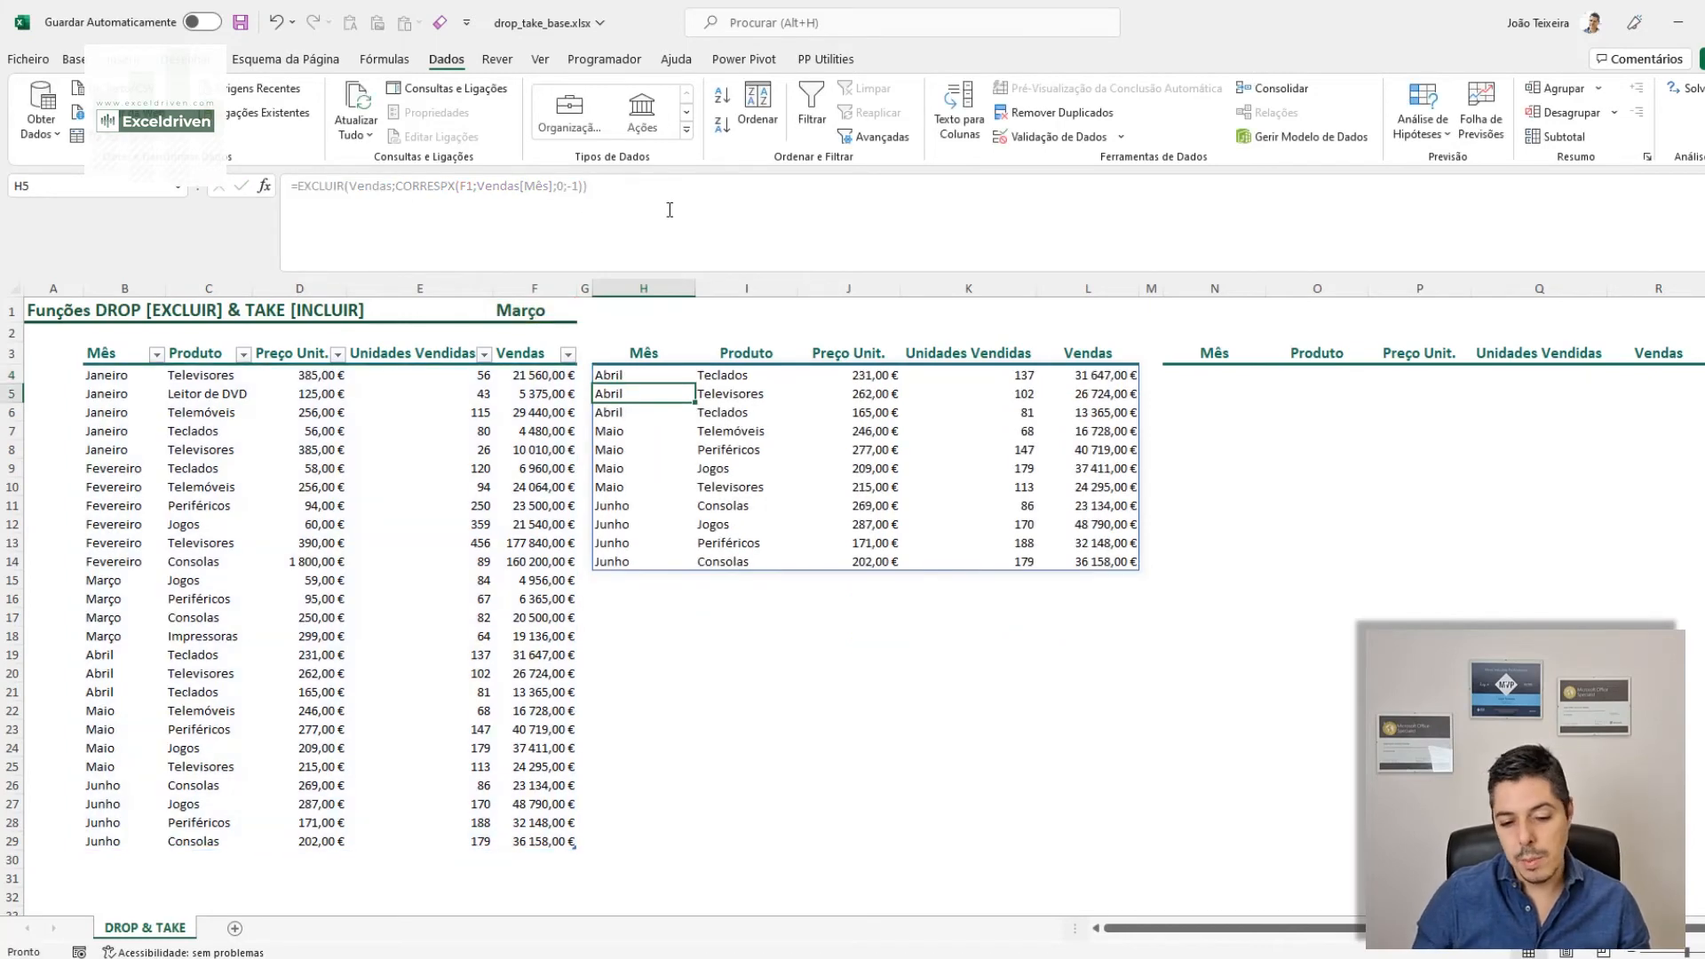
# Step: Test the H4 formula by switching the month in F1 to Fevereiro, to Abril and back to Março
pyautogui.click(551, 309)
pyautogui.click(585, 313)
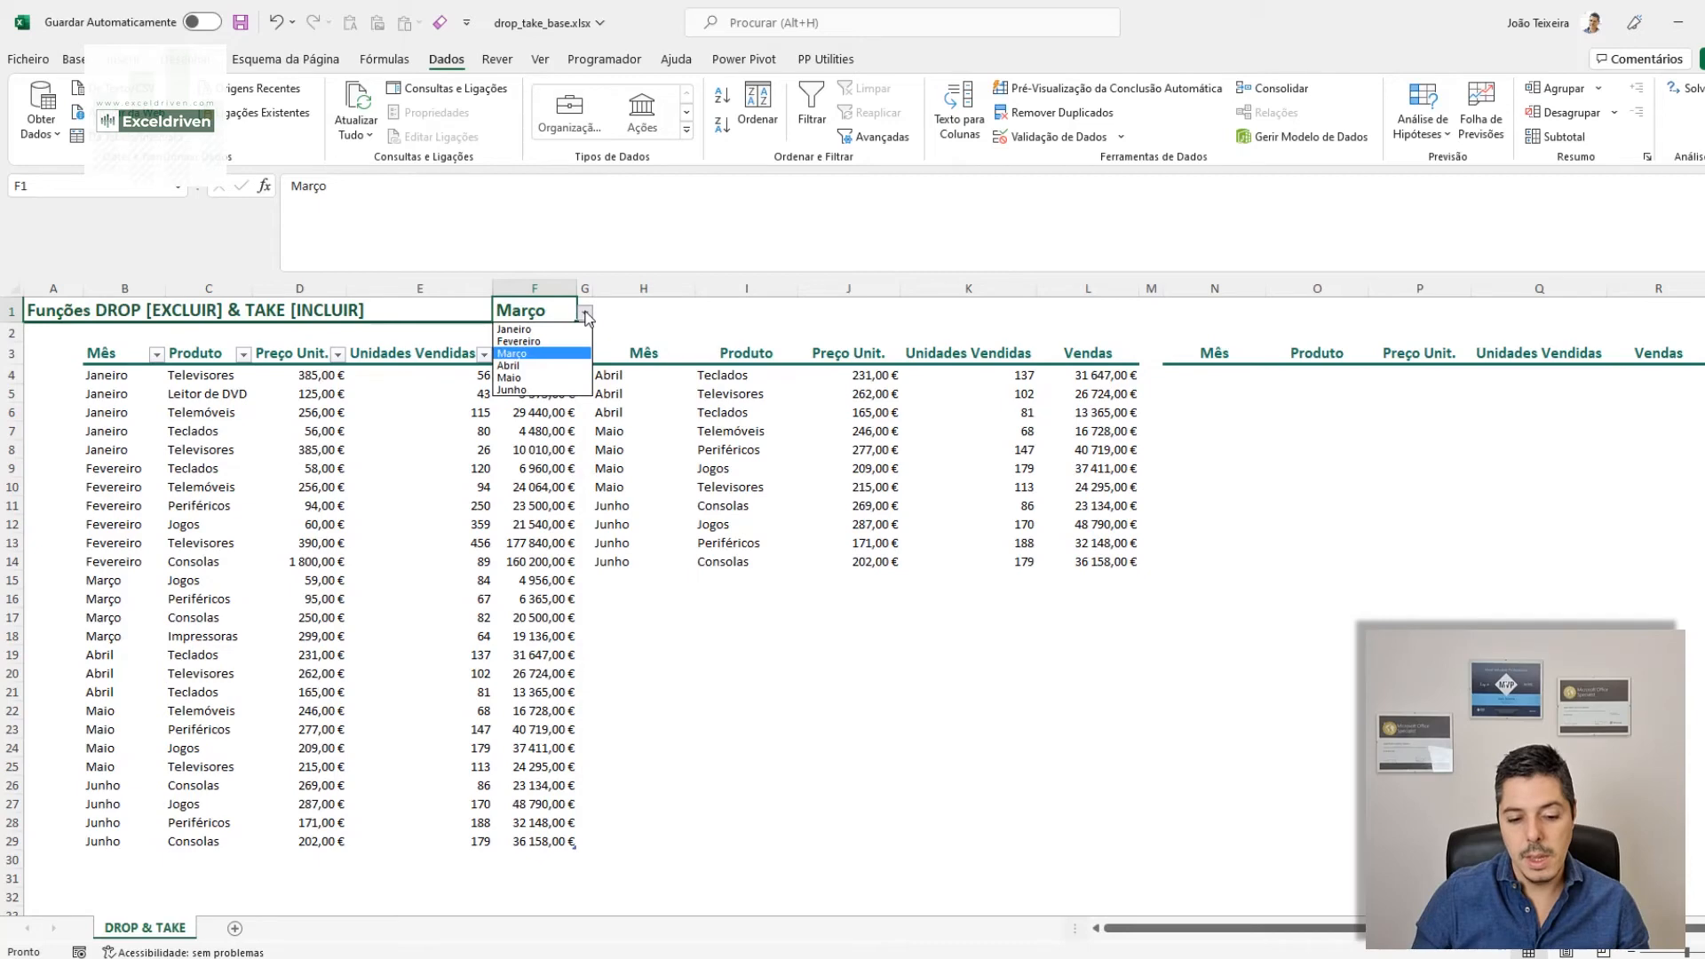
pyautogui.click(533, 342)
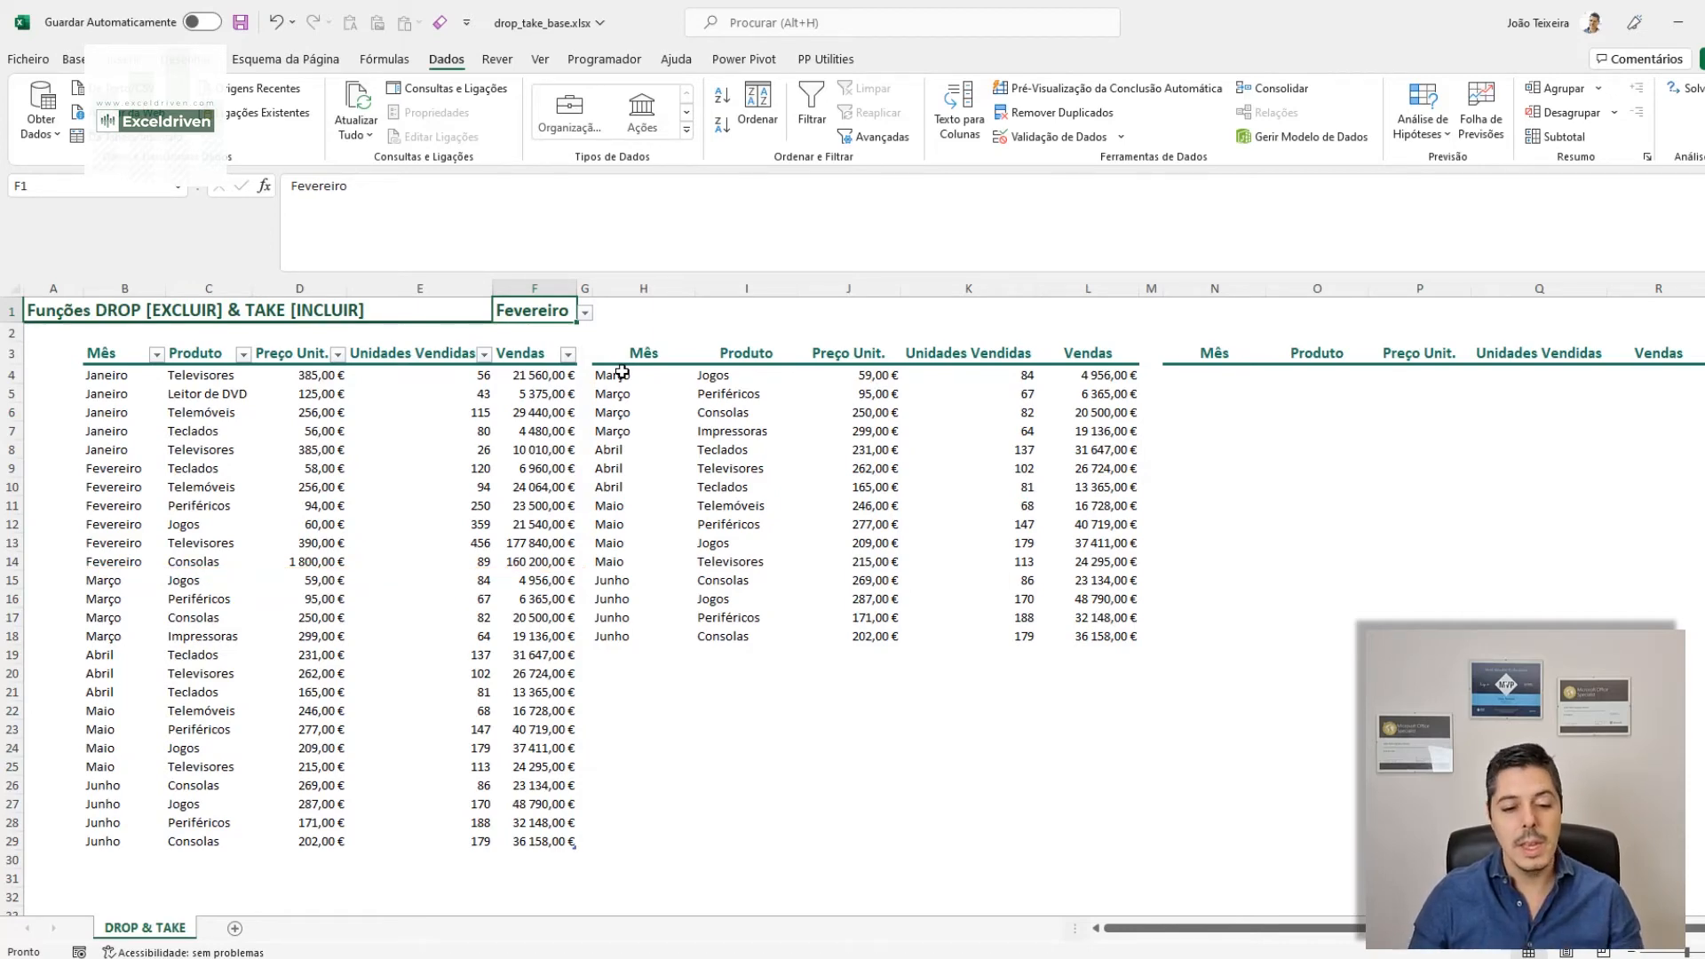
pyautogui.click(584, 312)
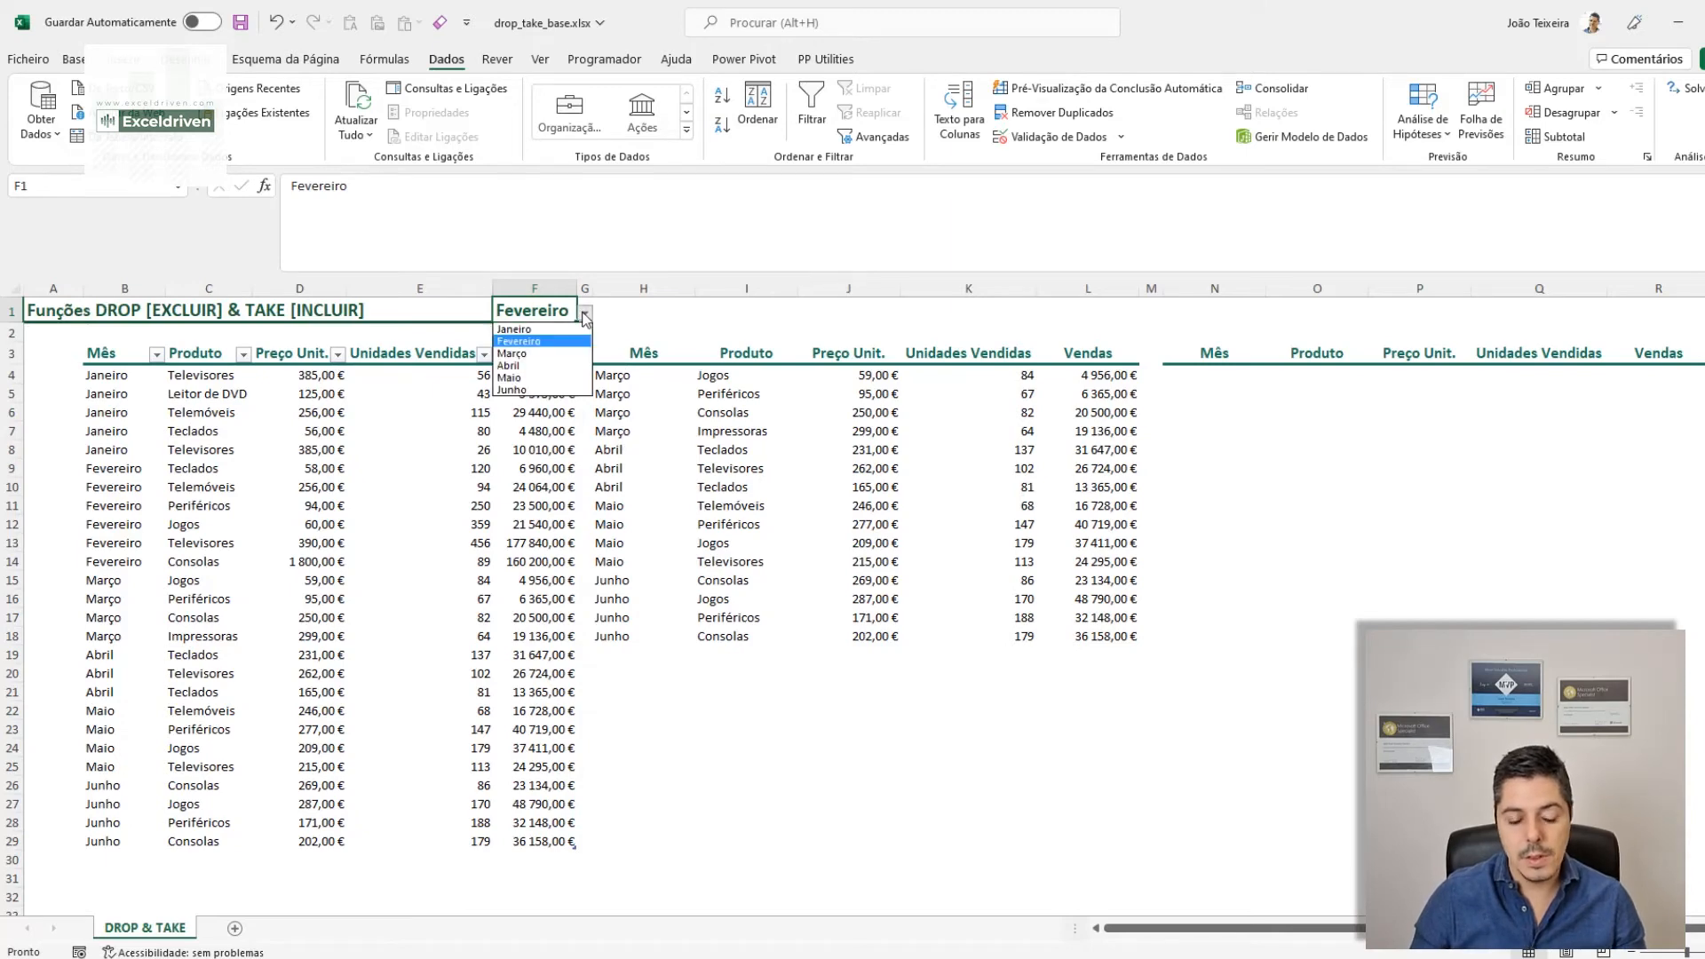
pyautogui.click(536, 366)
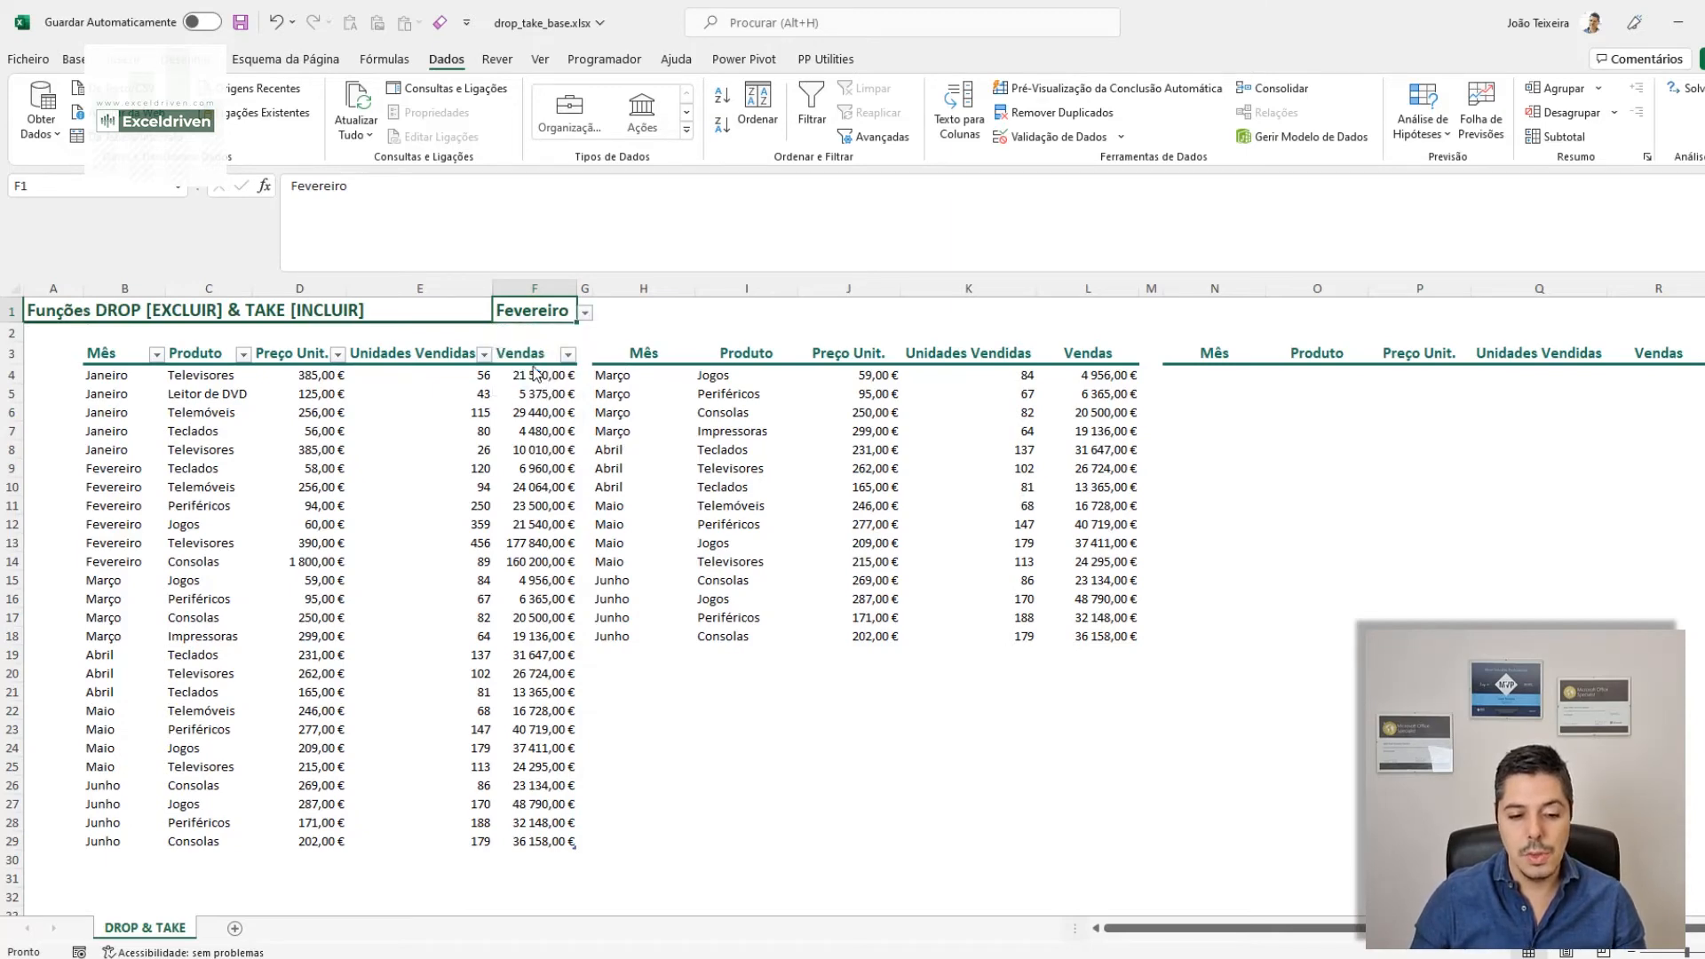
pyautogui.click(585, 314)
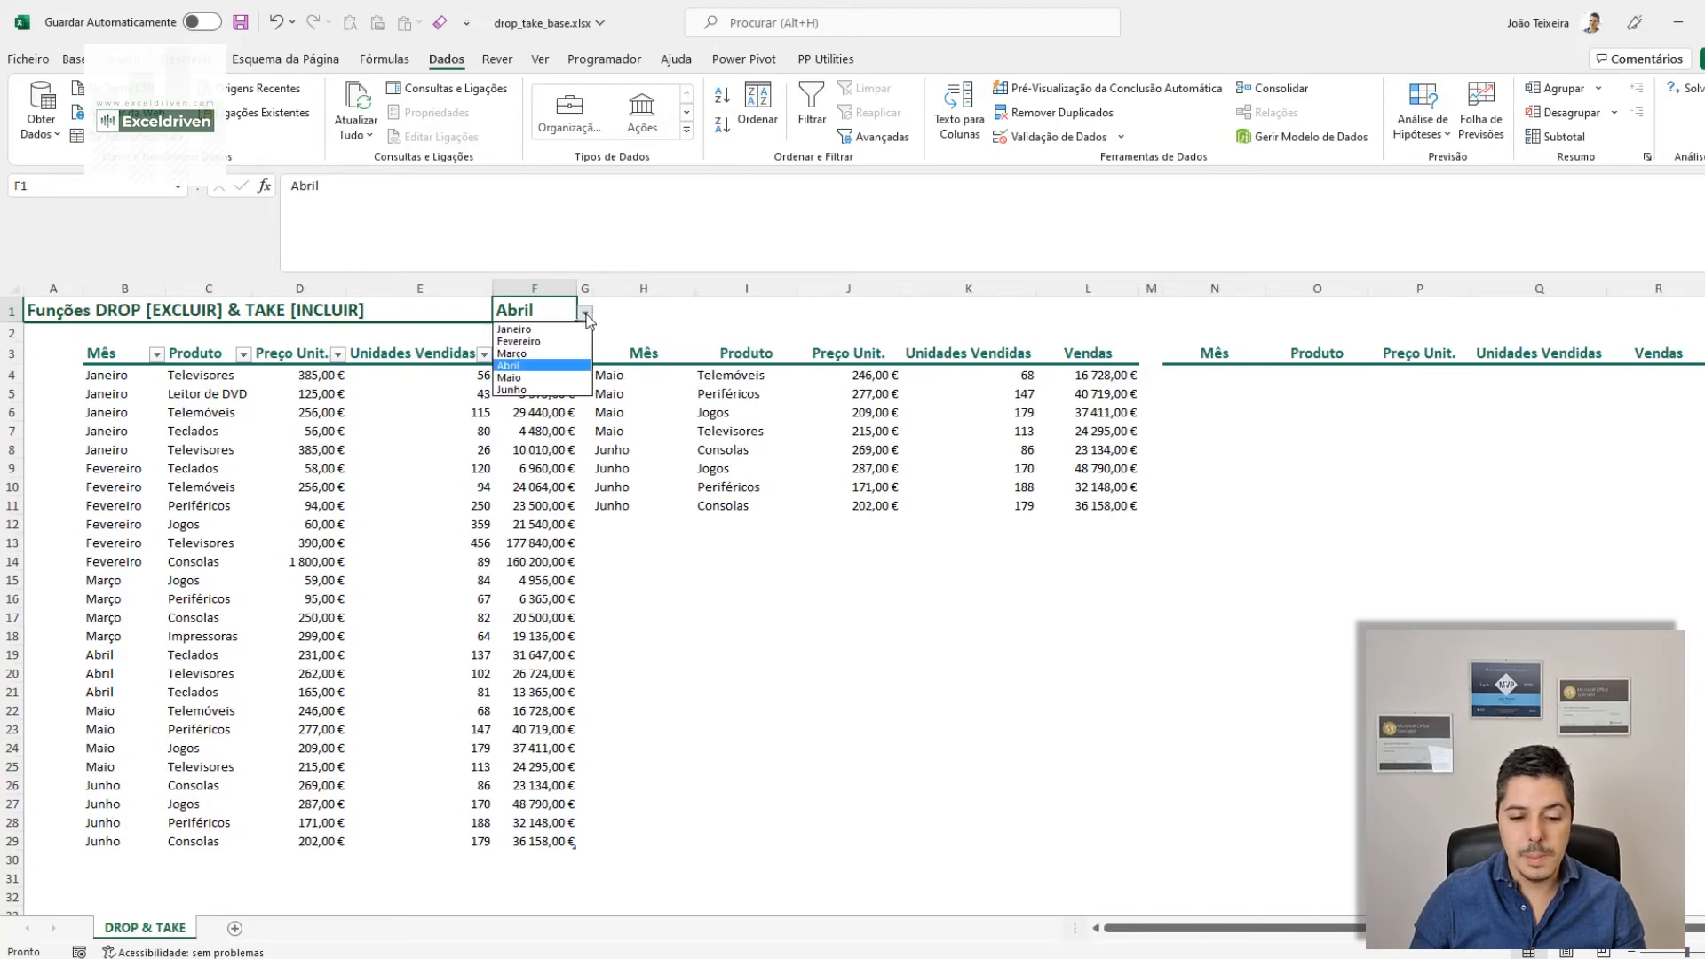
pyautogui.click(519, 354)
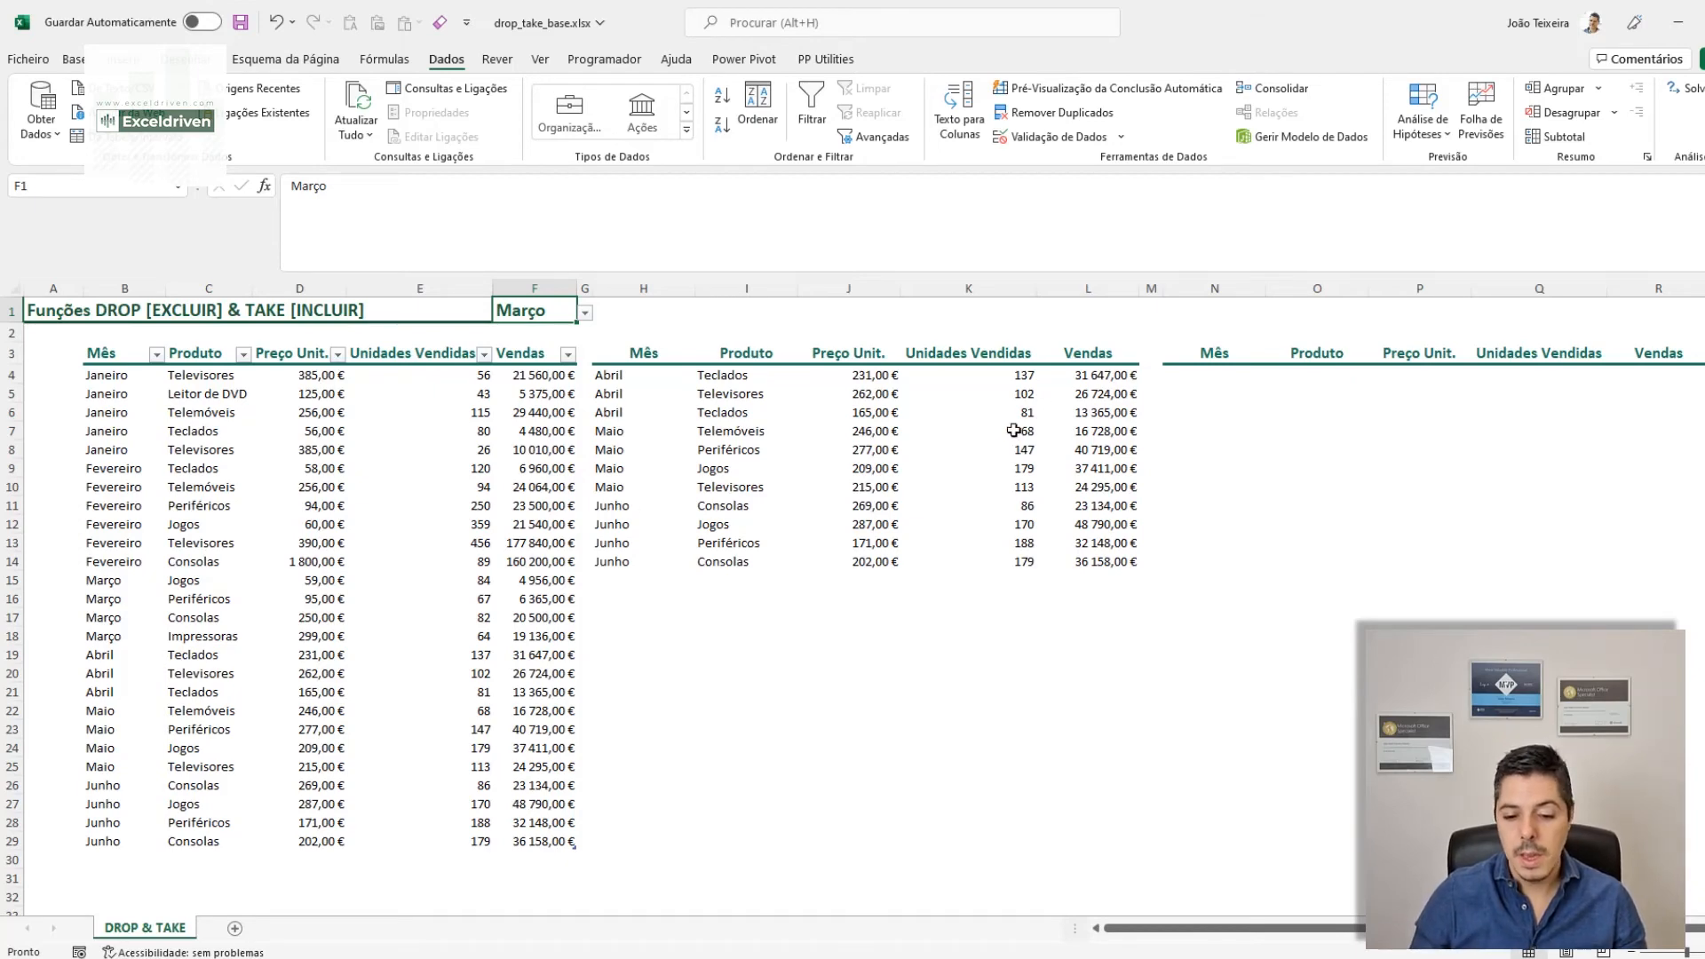
# Step: Return the first 5 rows of the Vendas table in cell N4 with =INCLUIR(Vendas;5)
pyautogui.click(1196, 373)
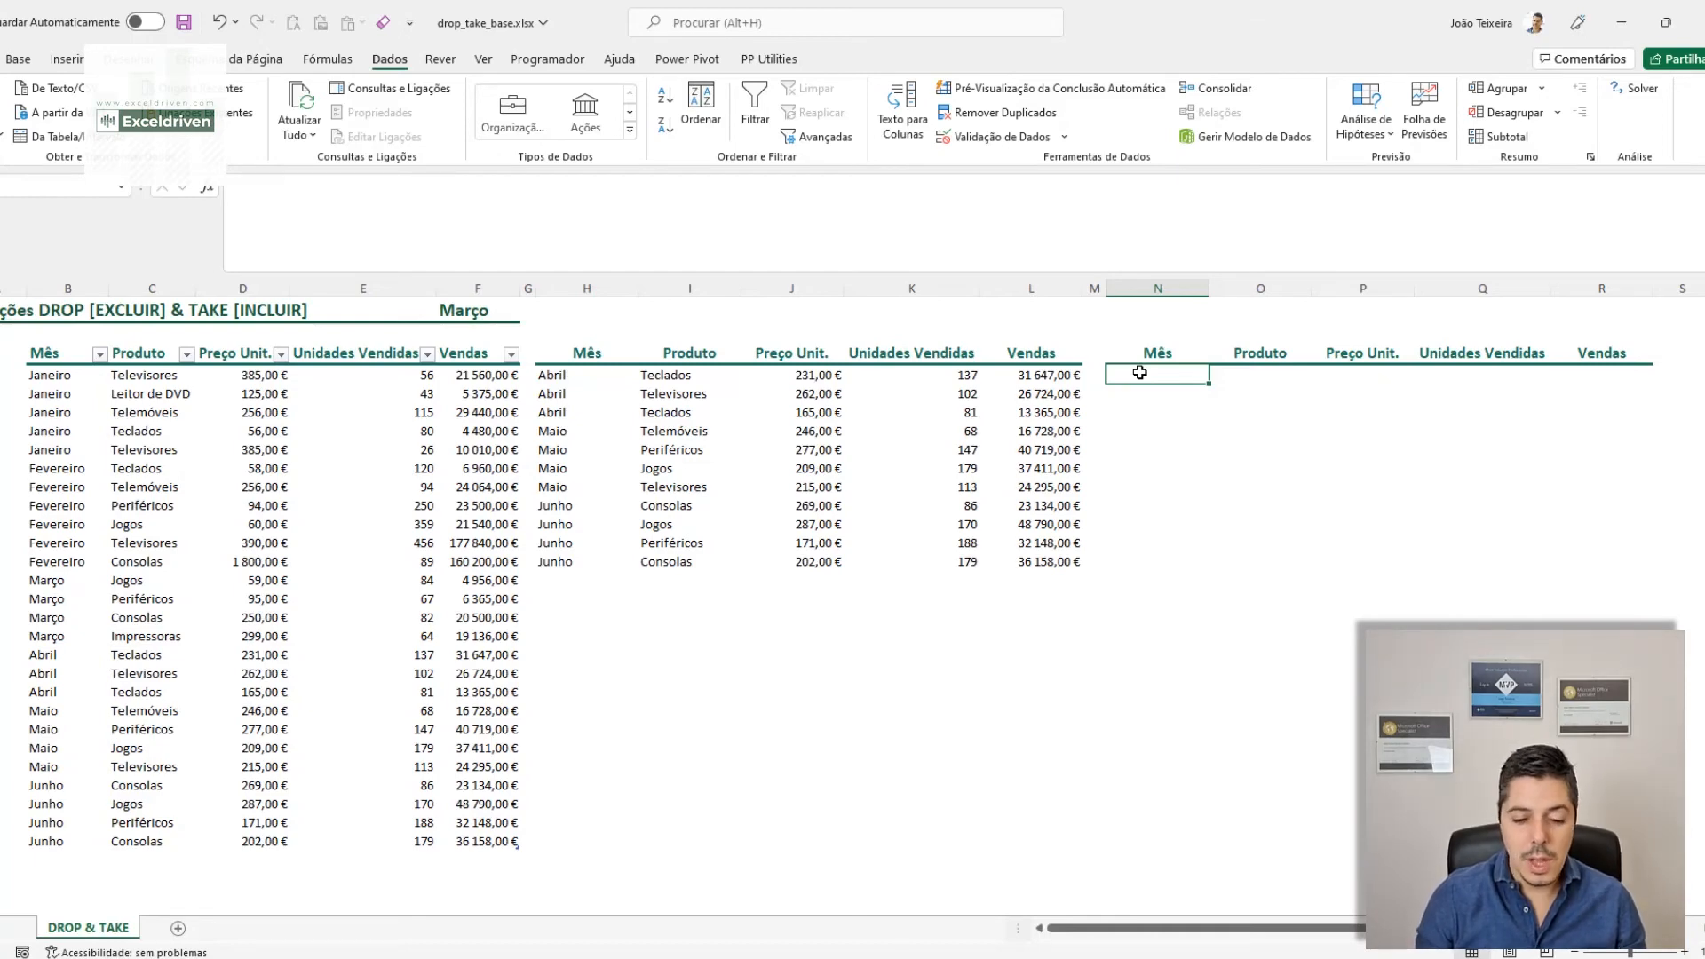
pyautogui.write('=IN')
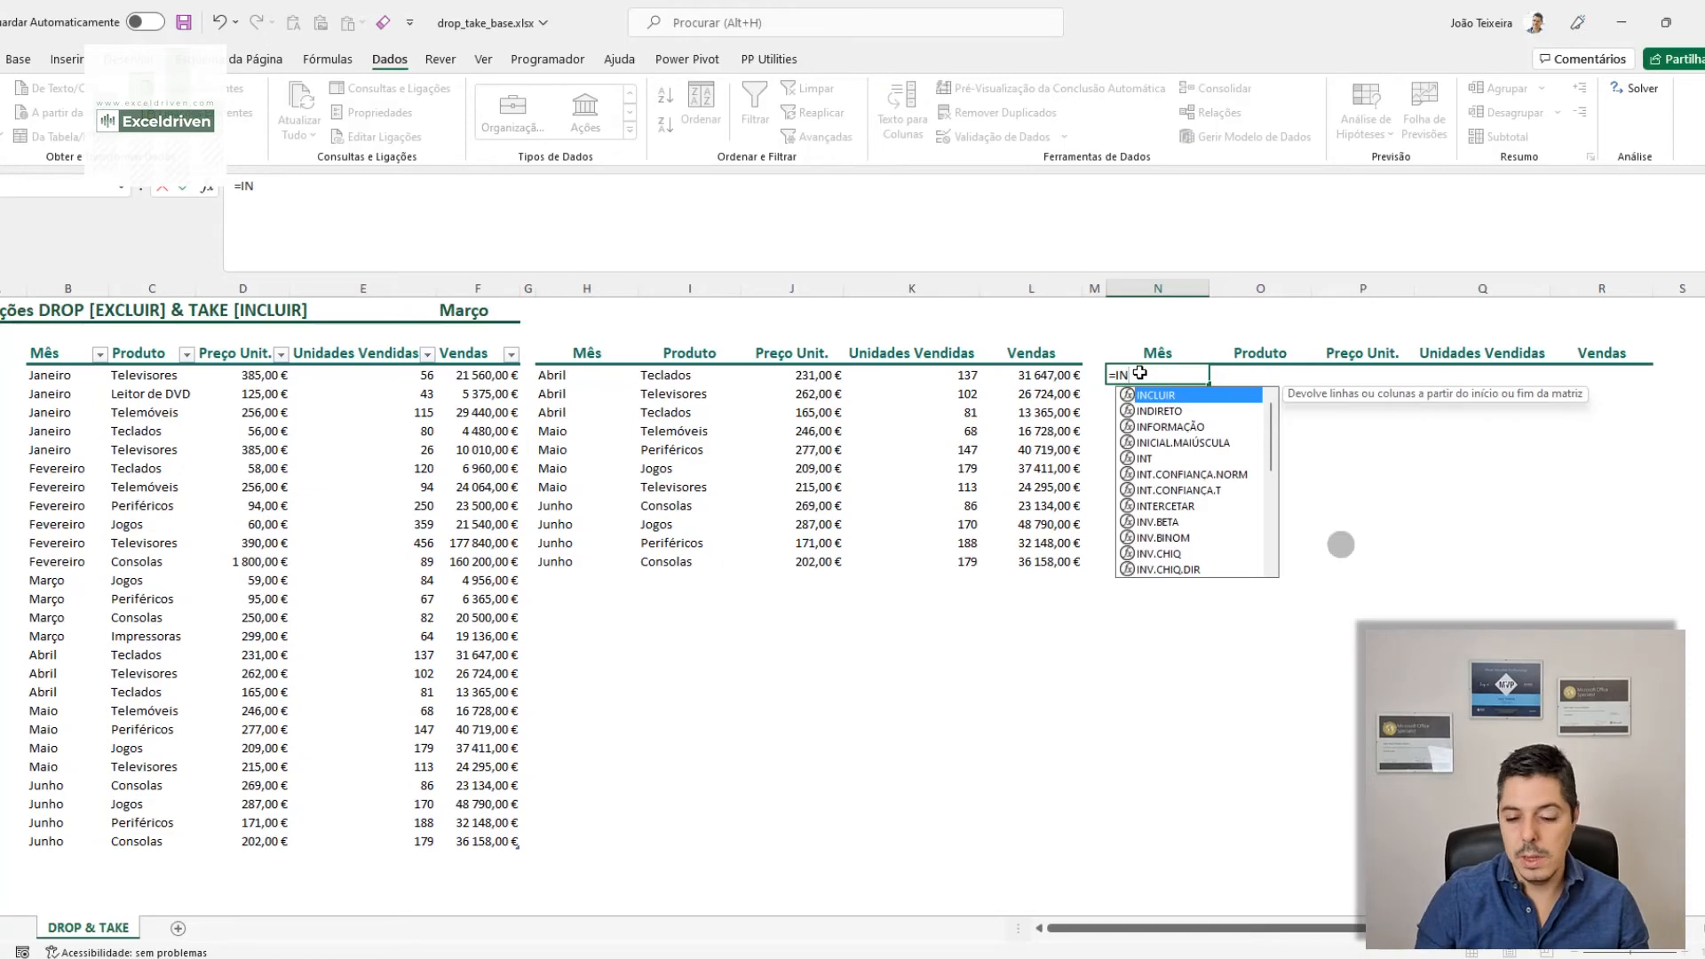
pyautogui.press('Tab')
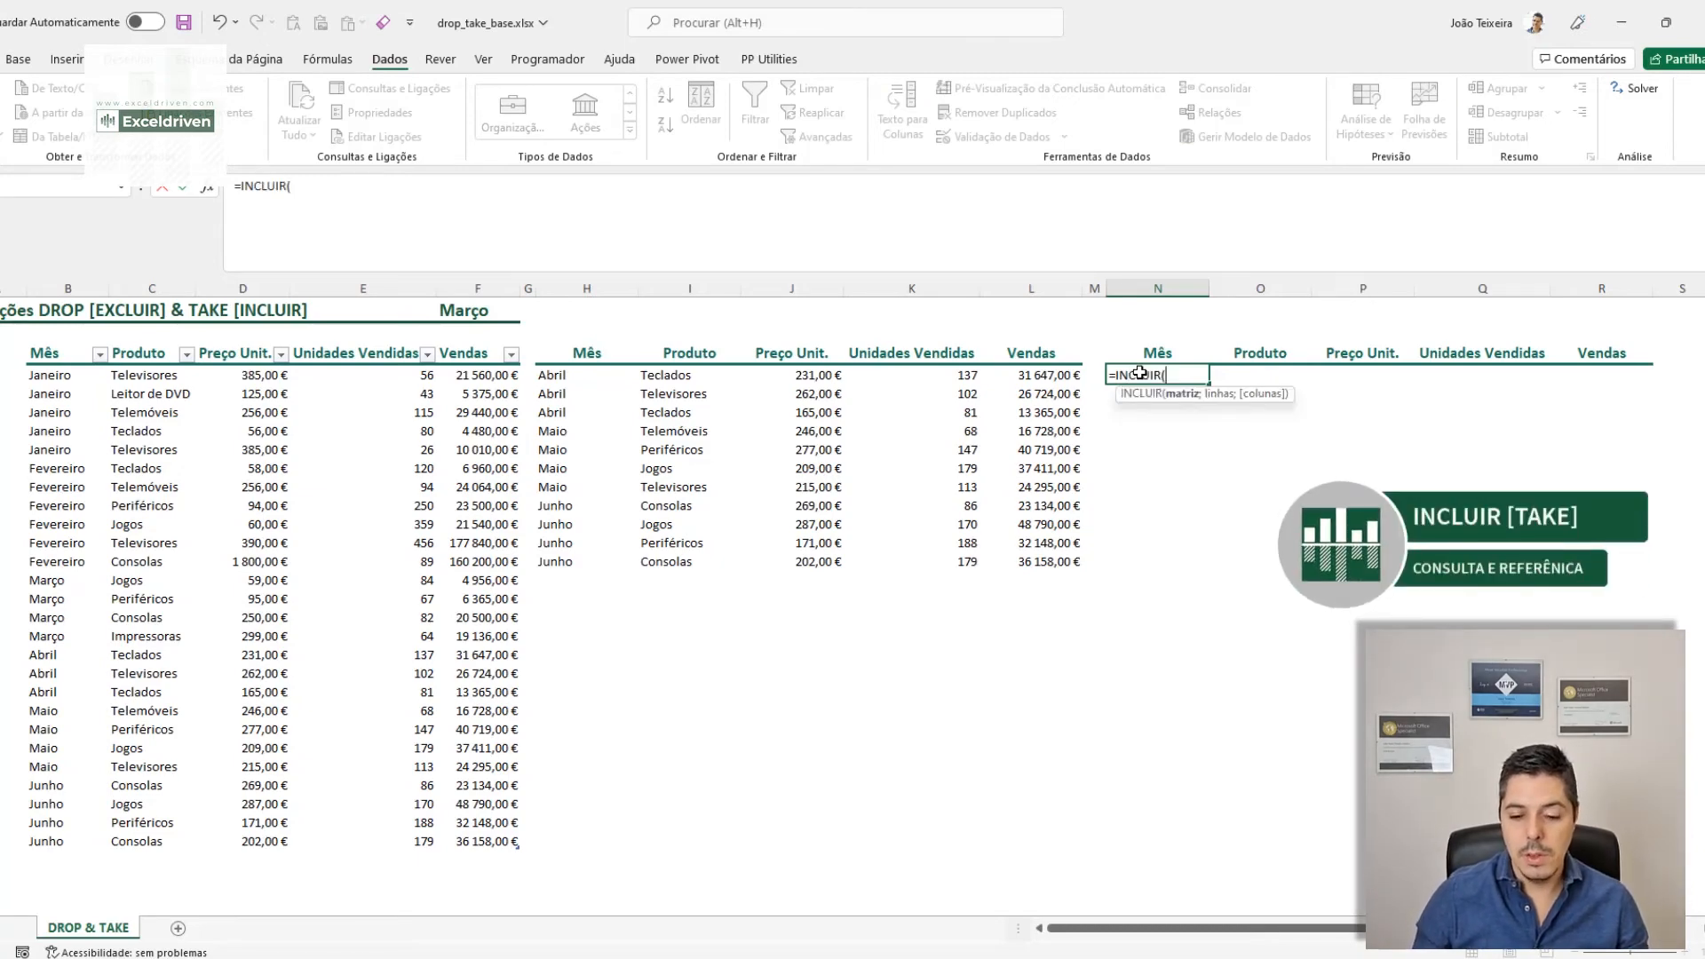
pyautogui.write('Ven')
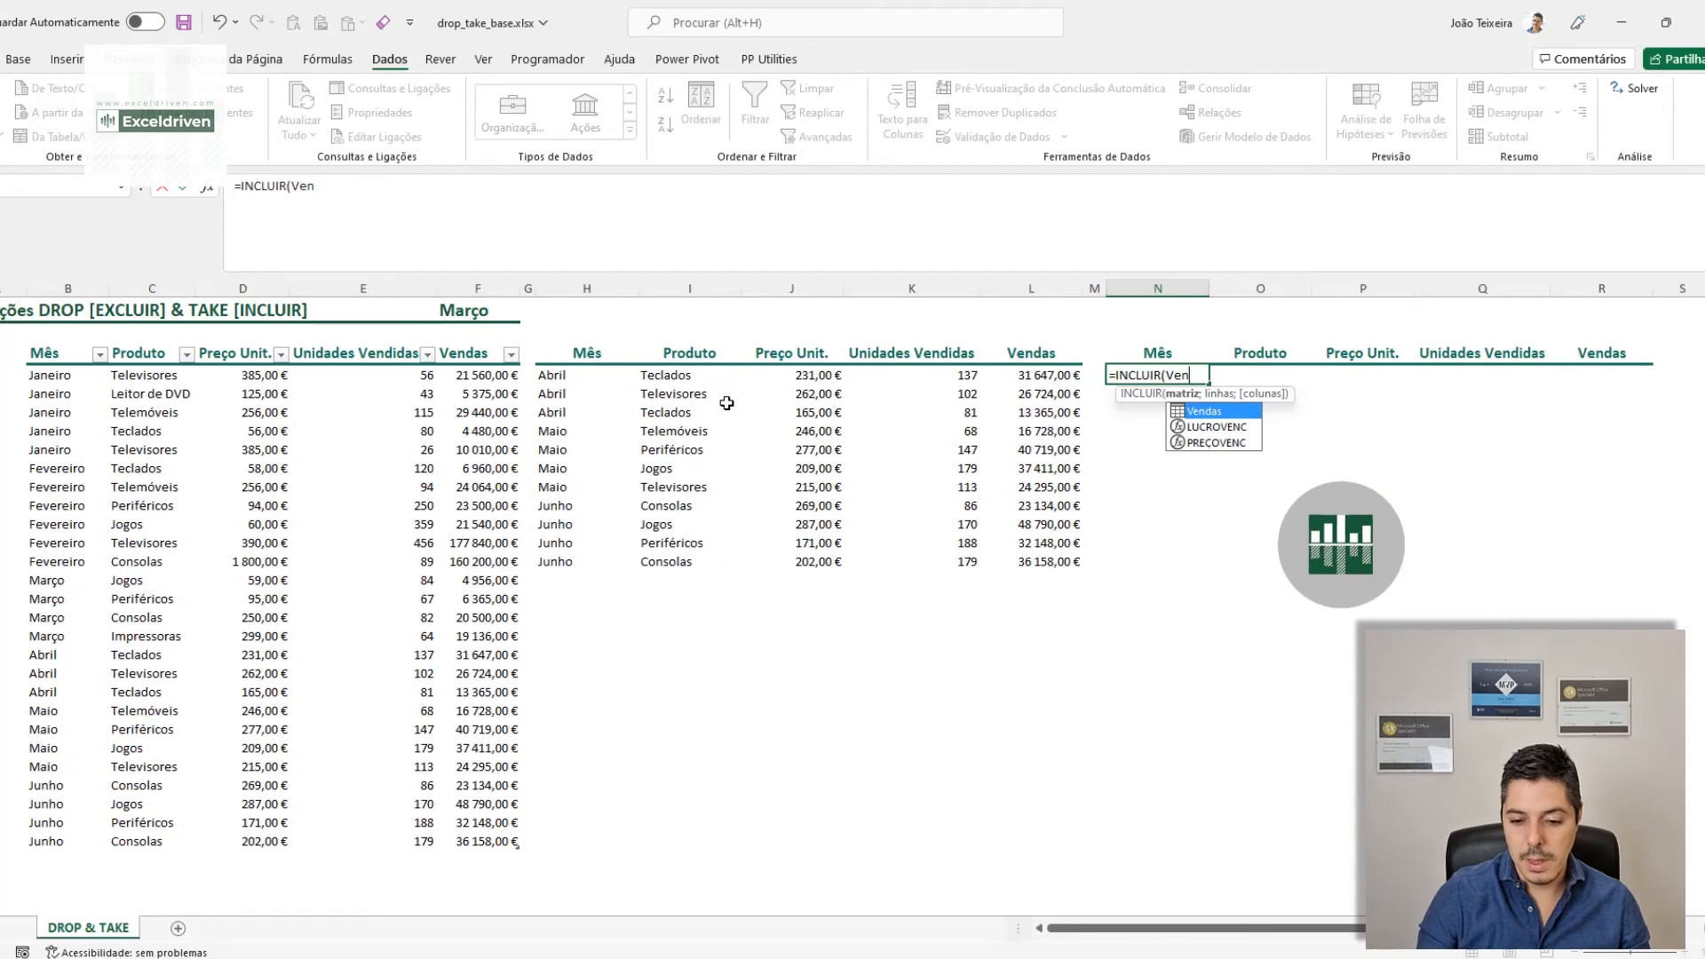
pyautogui.press('Tab')
pyautogui.write(';')
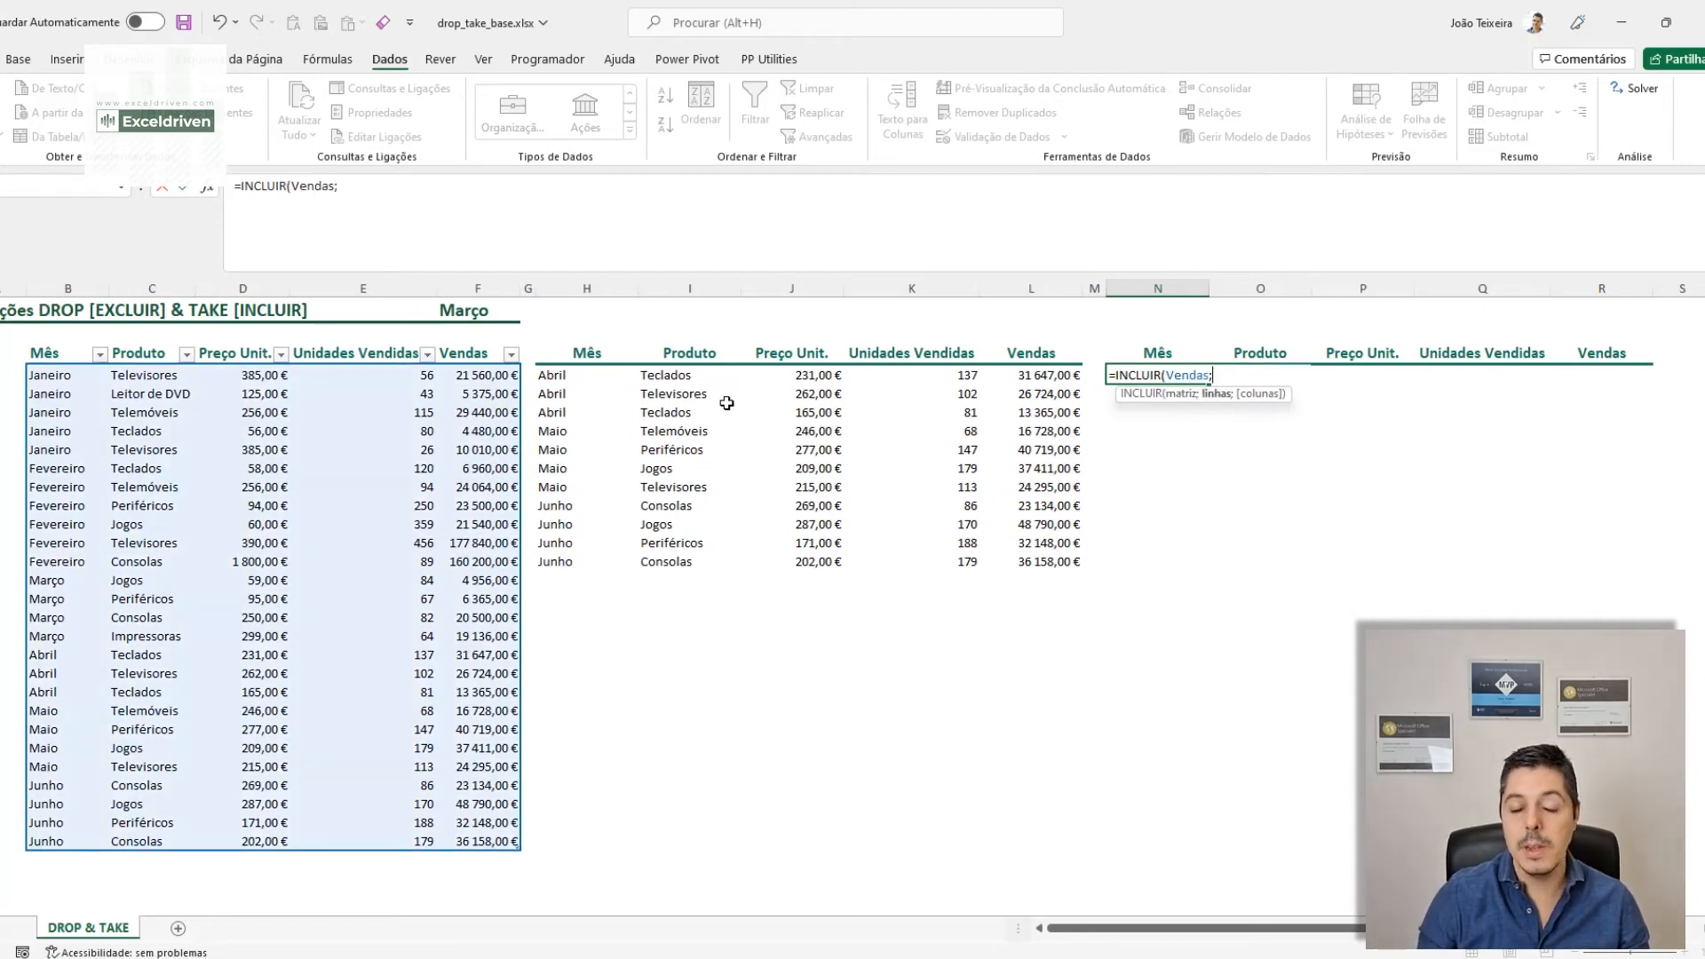
pyautogui.write('5')
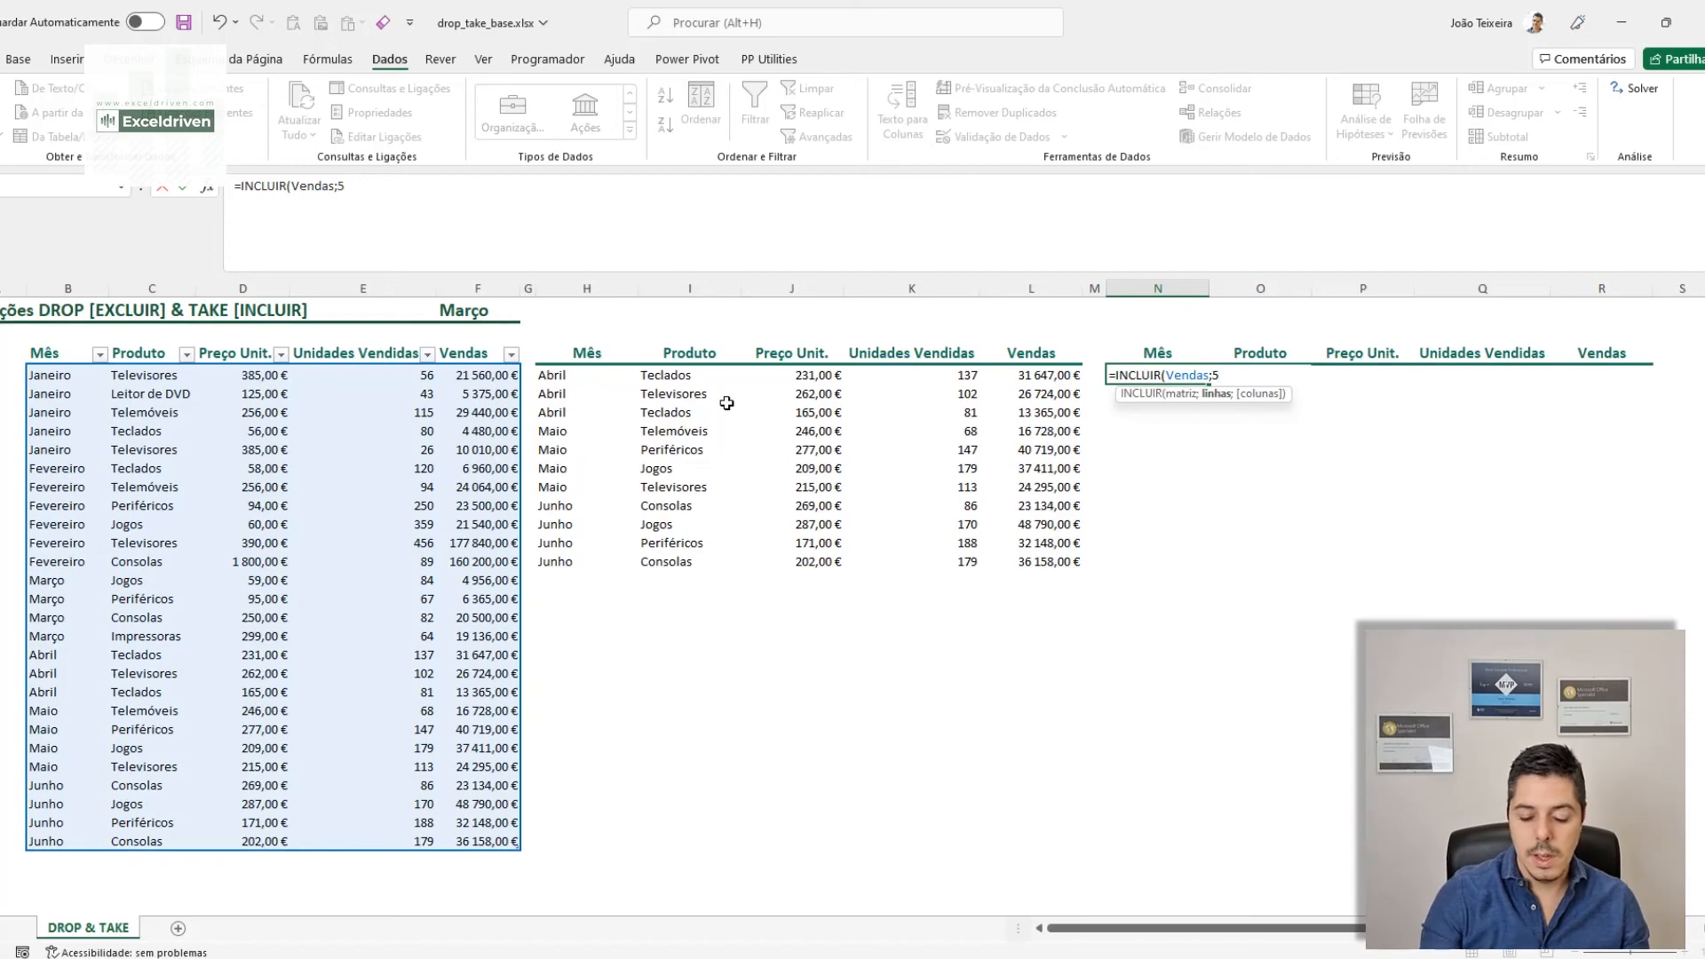
pyautogui.write(')')
pyautogui.press('Return')
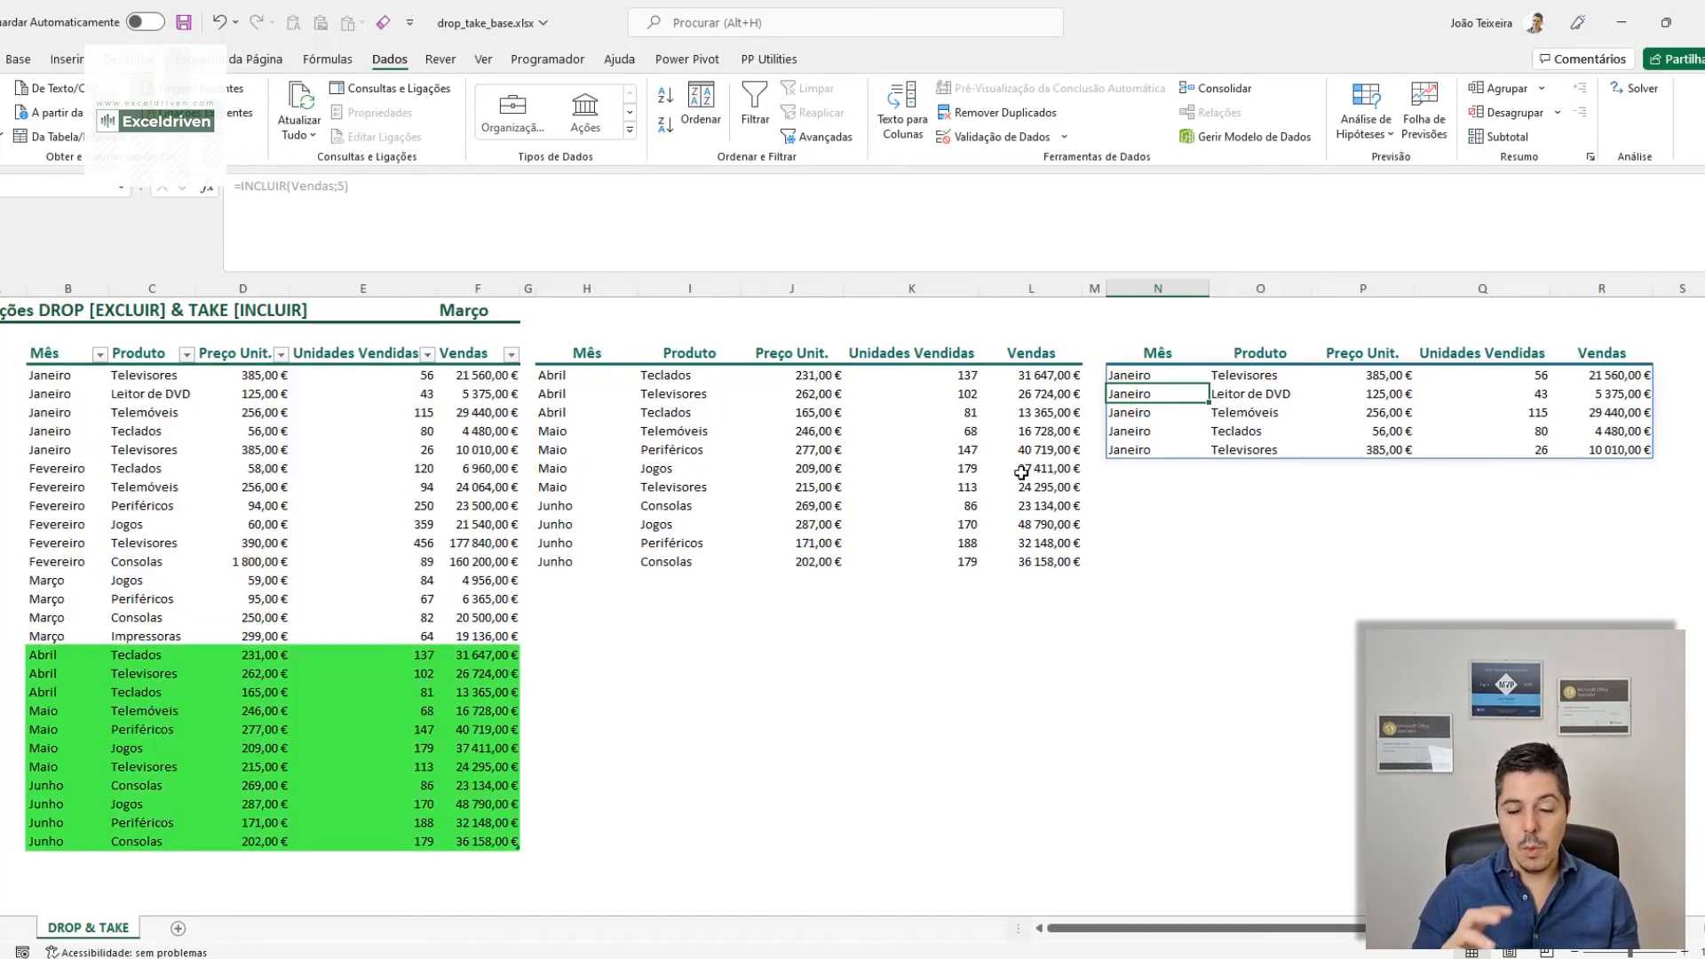
# Step: Replace the rows argument of the N4 INCLUIR formula with a CORRESPX lookup of F1 in Vendas[Mês]
pyautogui.click(1170, 374)
pyautogui.click(343, 185)
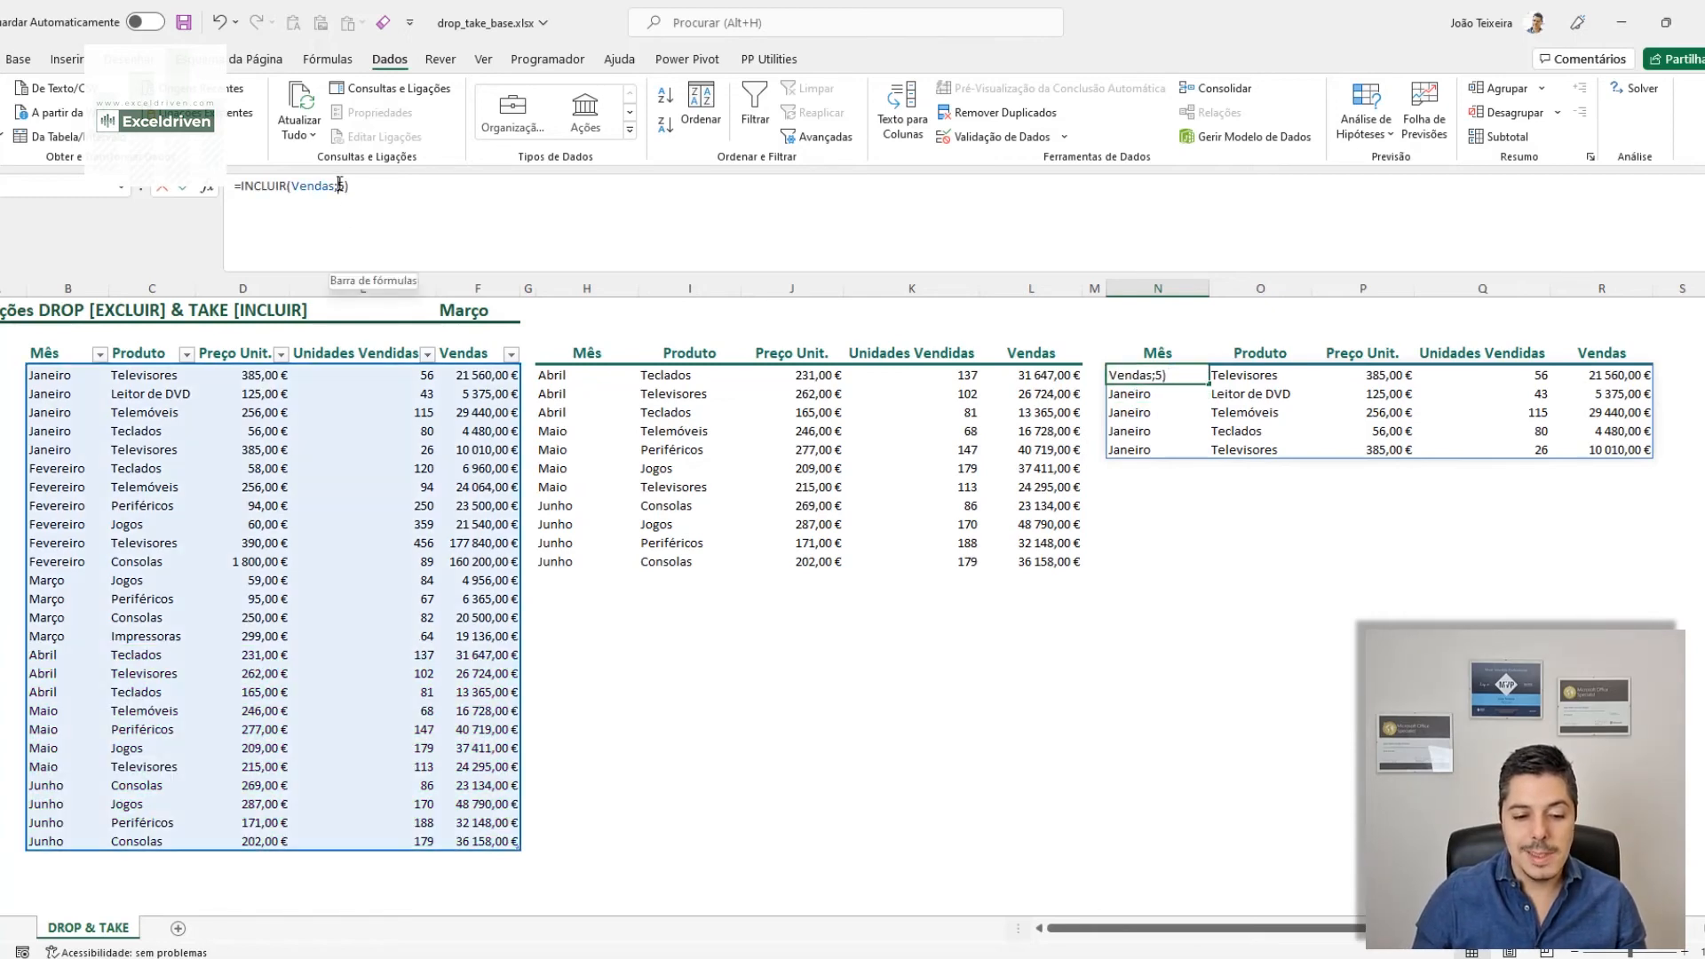
pyautogui.write('CORR')
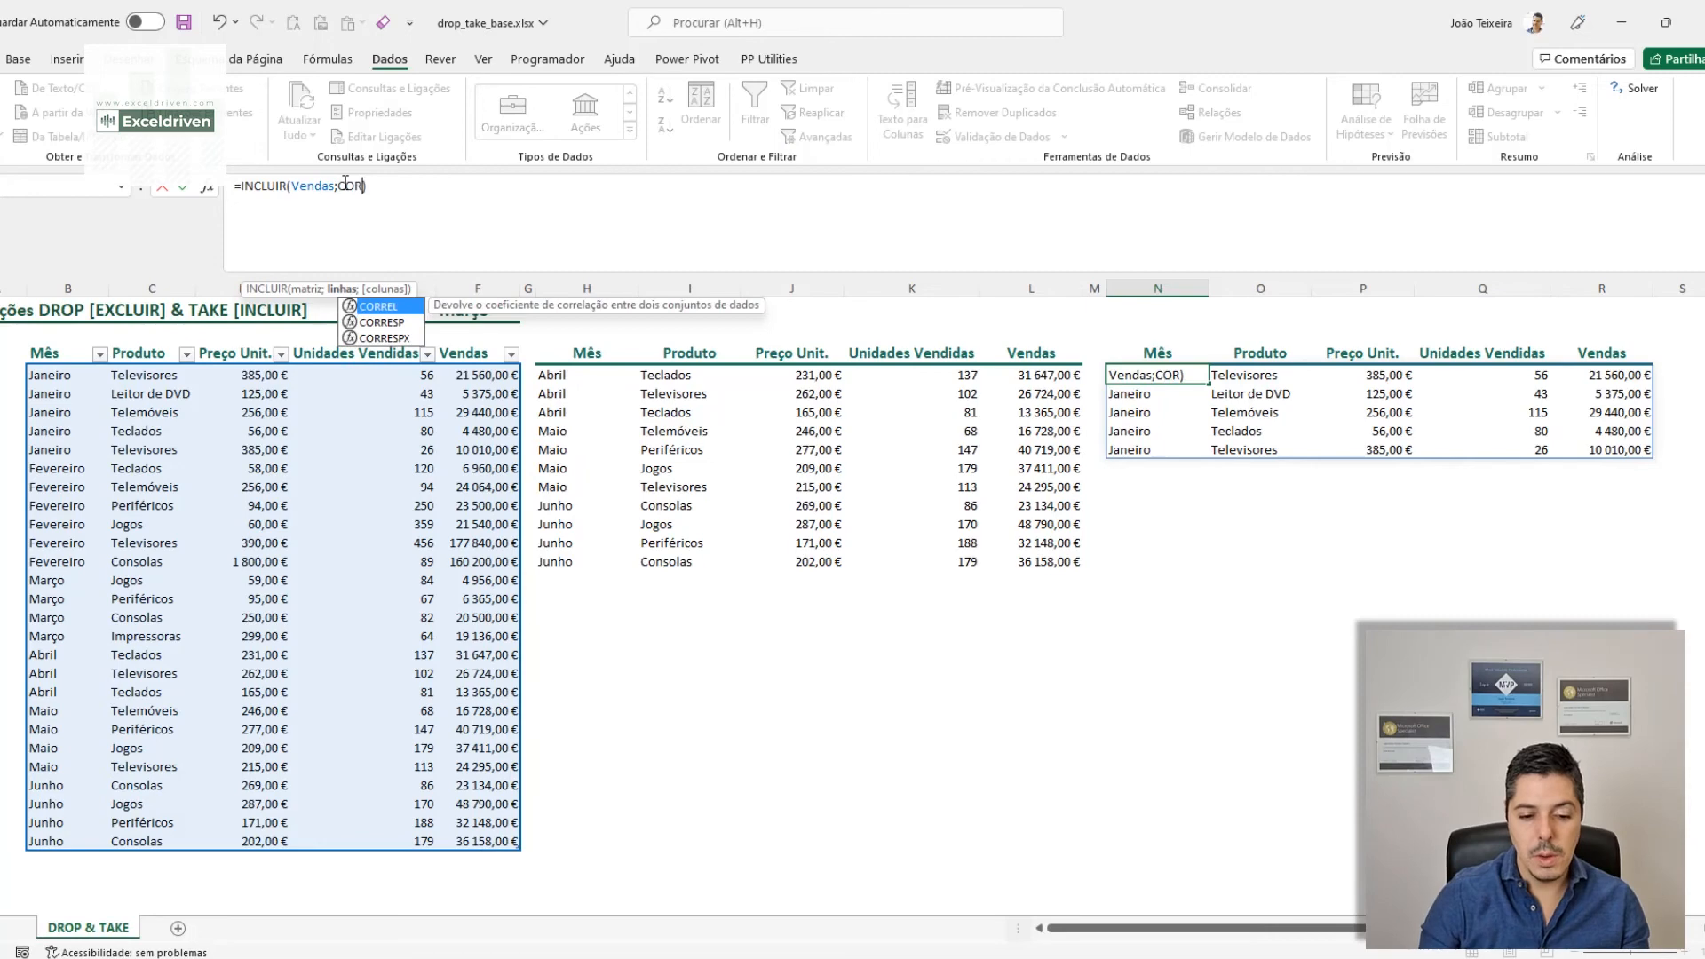
pyautogui.press('Tab')
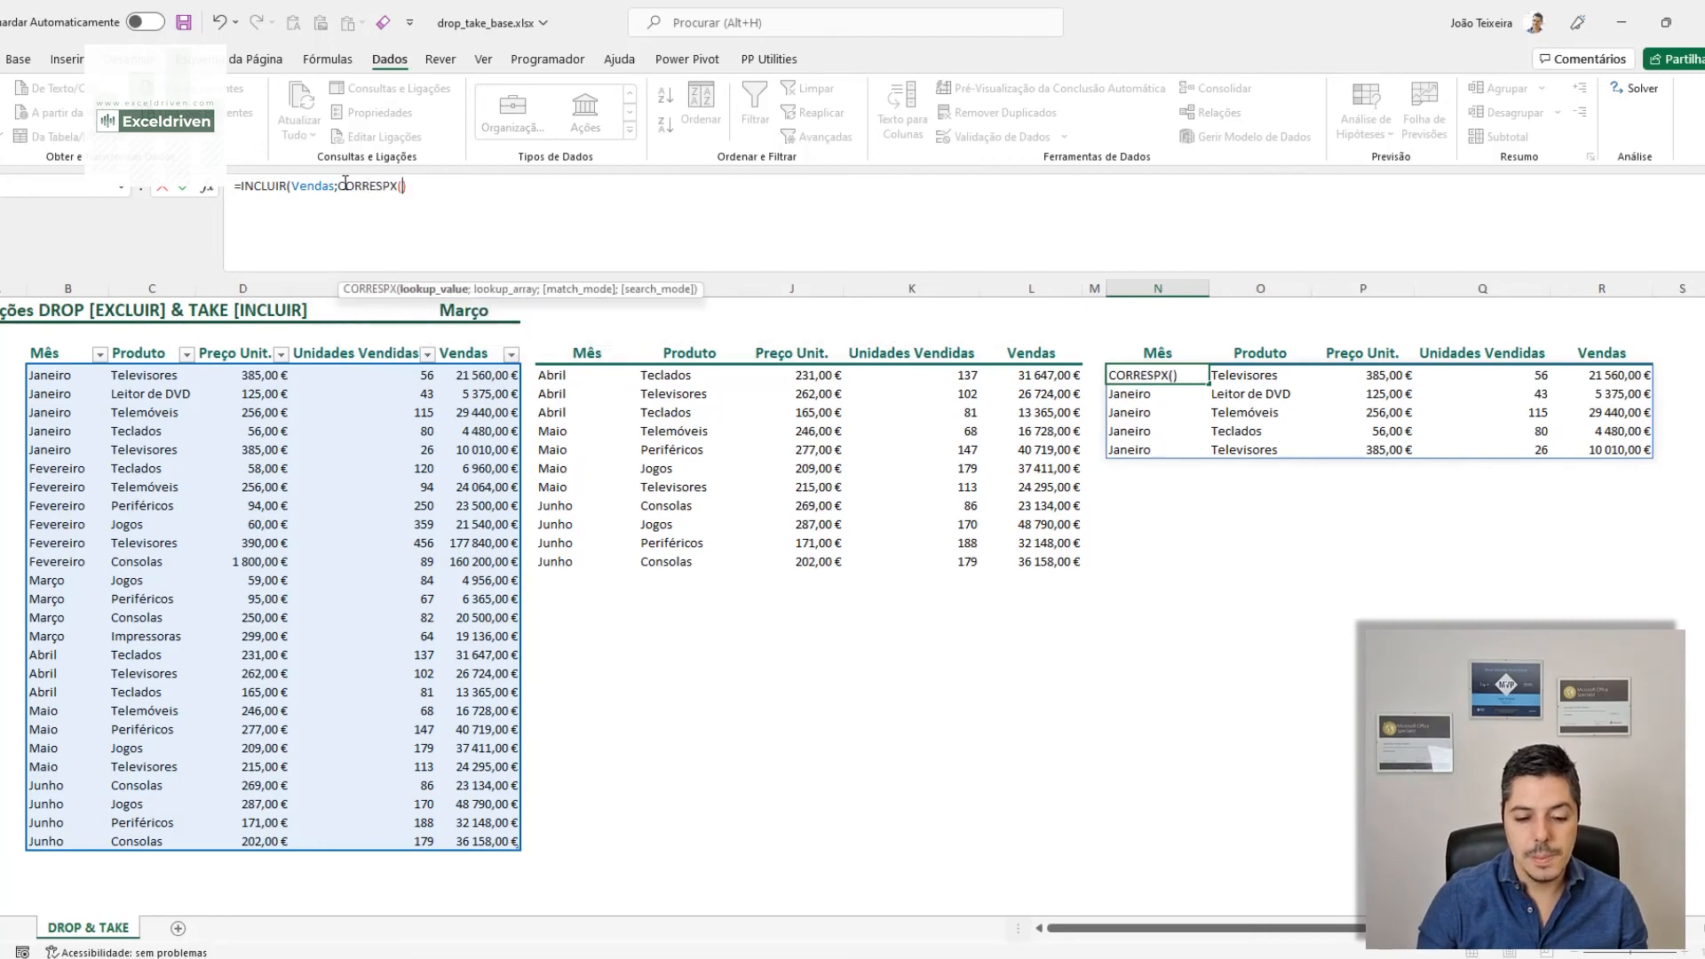
pyautogui.click(458, 310)
pyautogui.write(';')
pyautogui.click(73, 348)
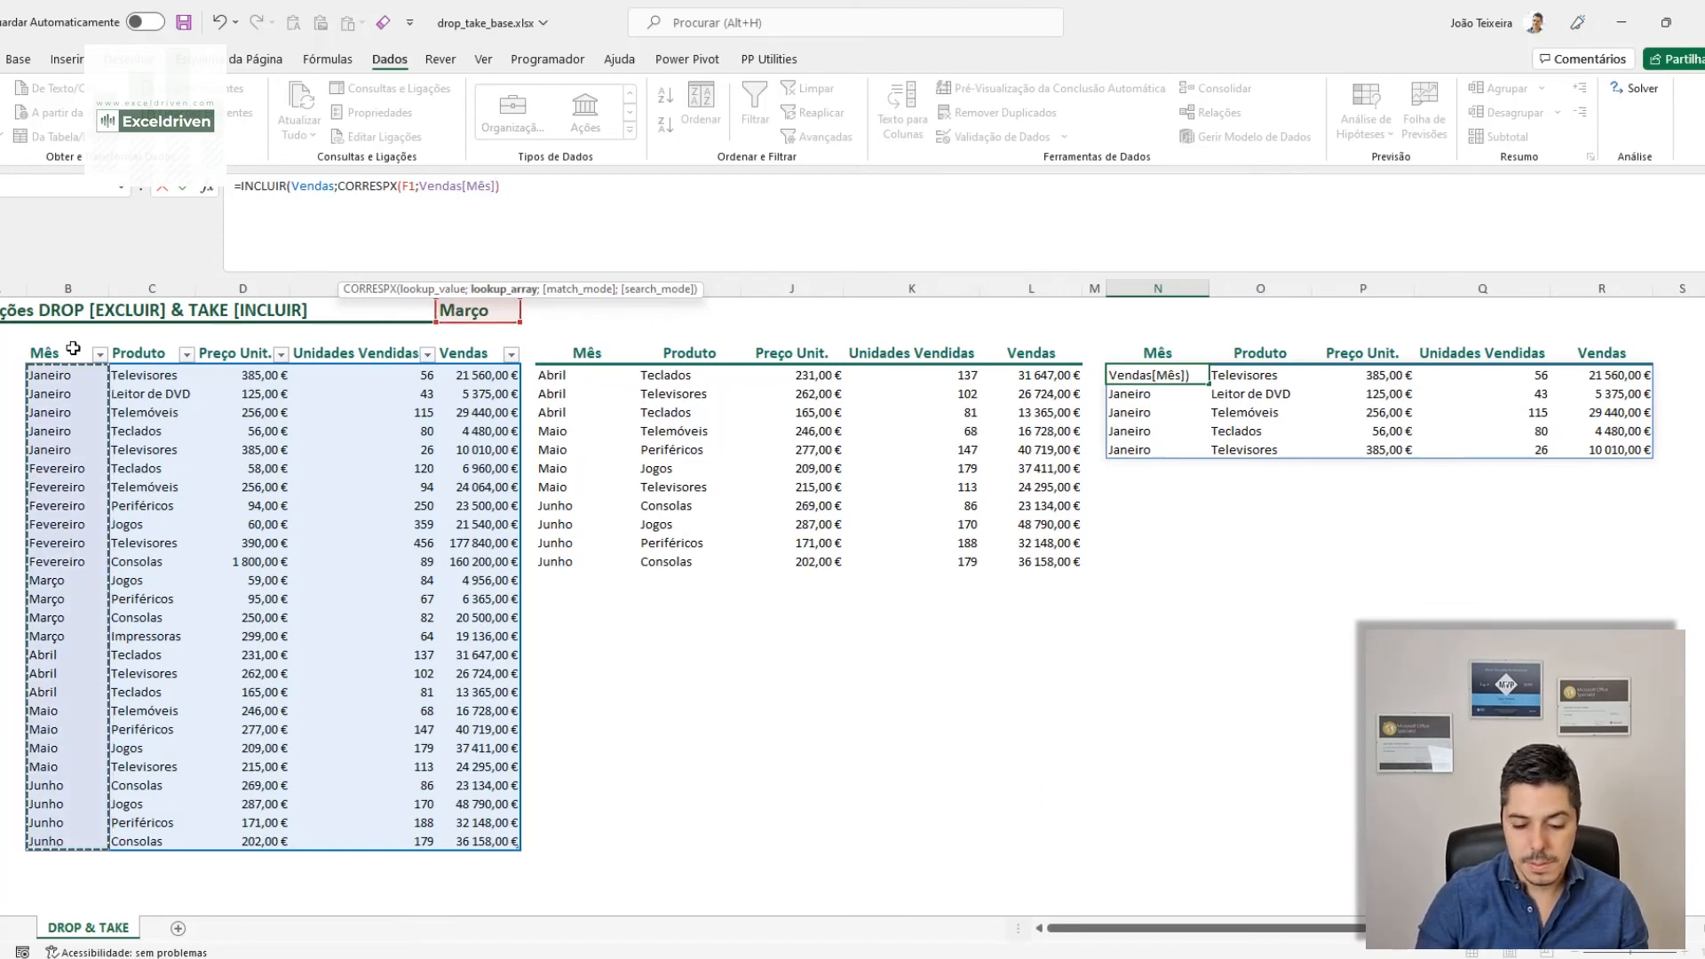
# Step: Complete the CORRESPX in the N4 formula with exact match (0) and last-to-first search (-1), and enter the formula
pyautogui.write(';')
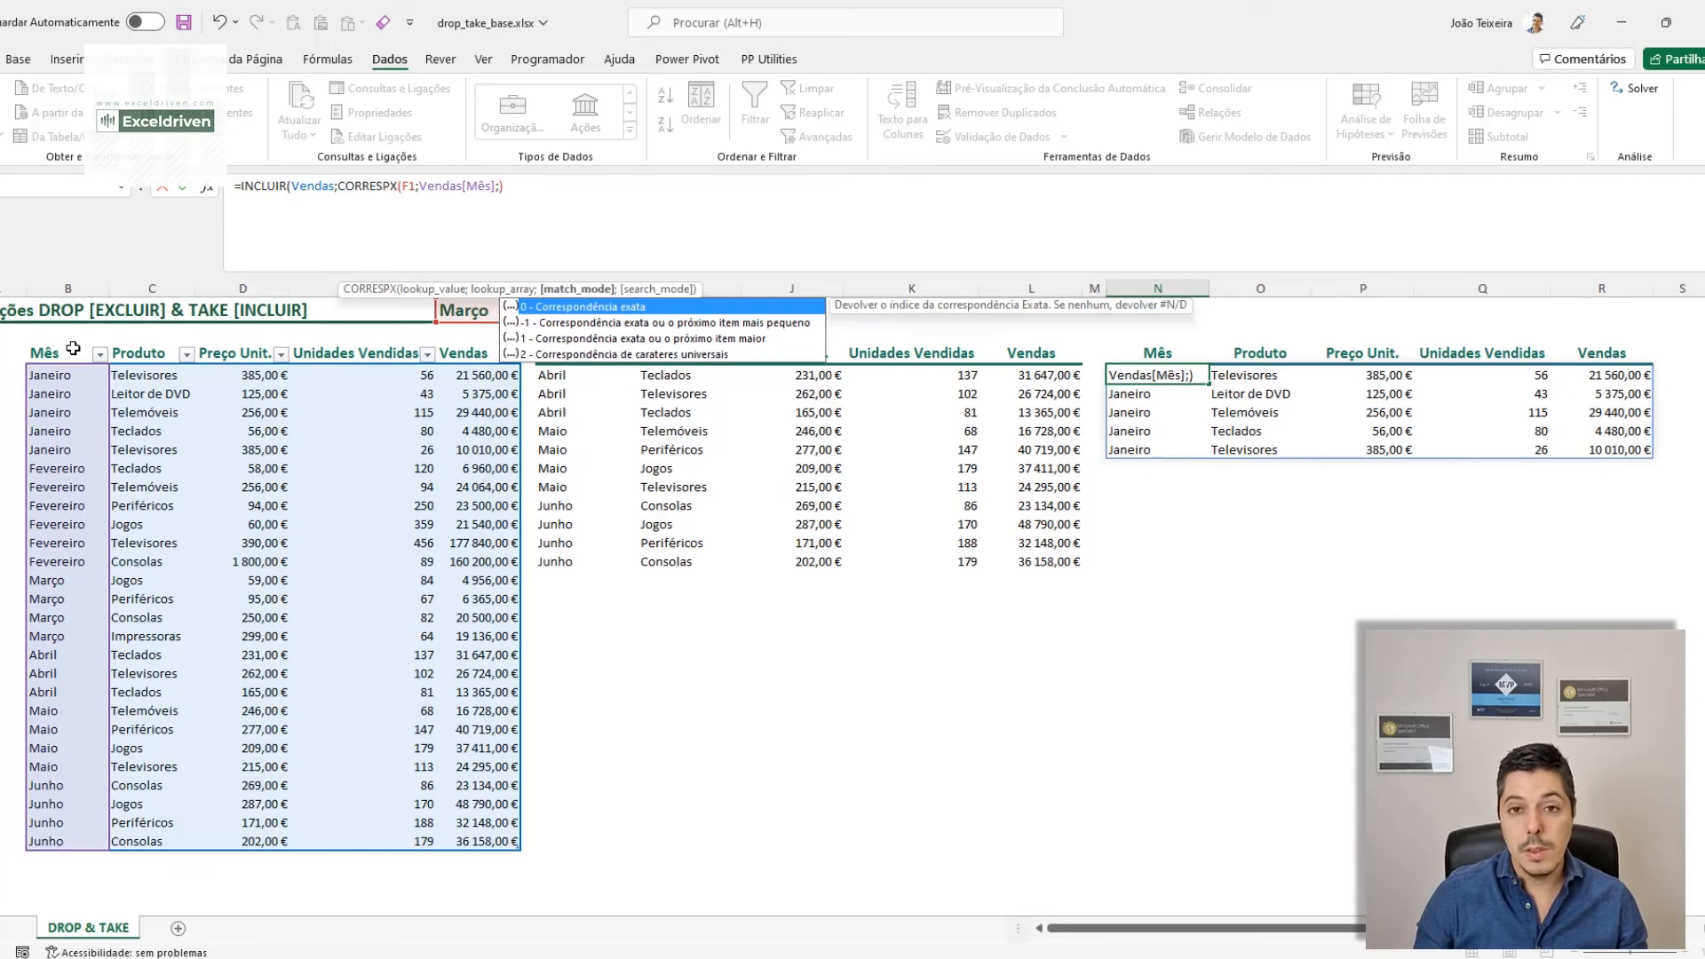
pyautogui.write('0;')
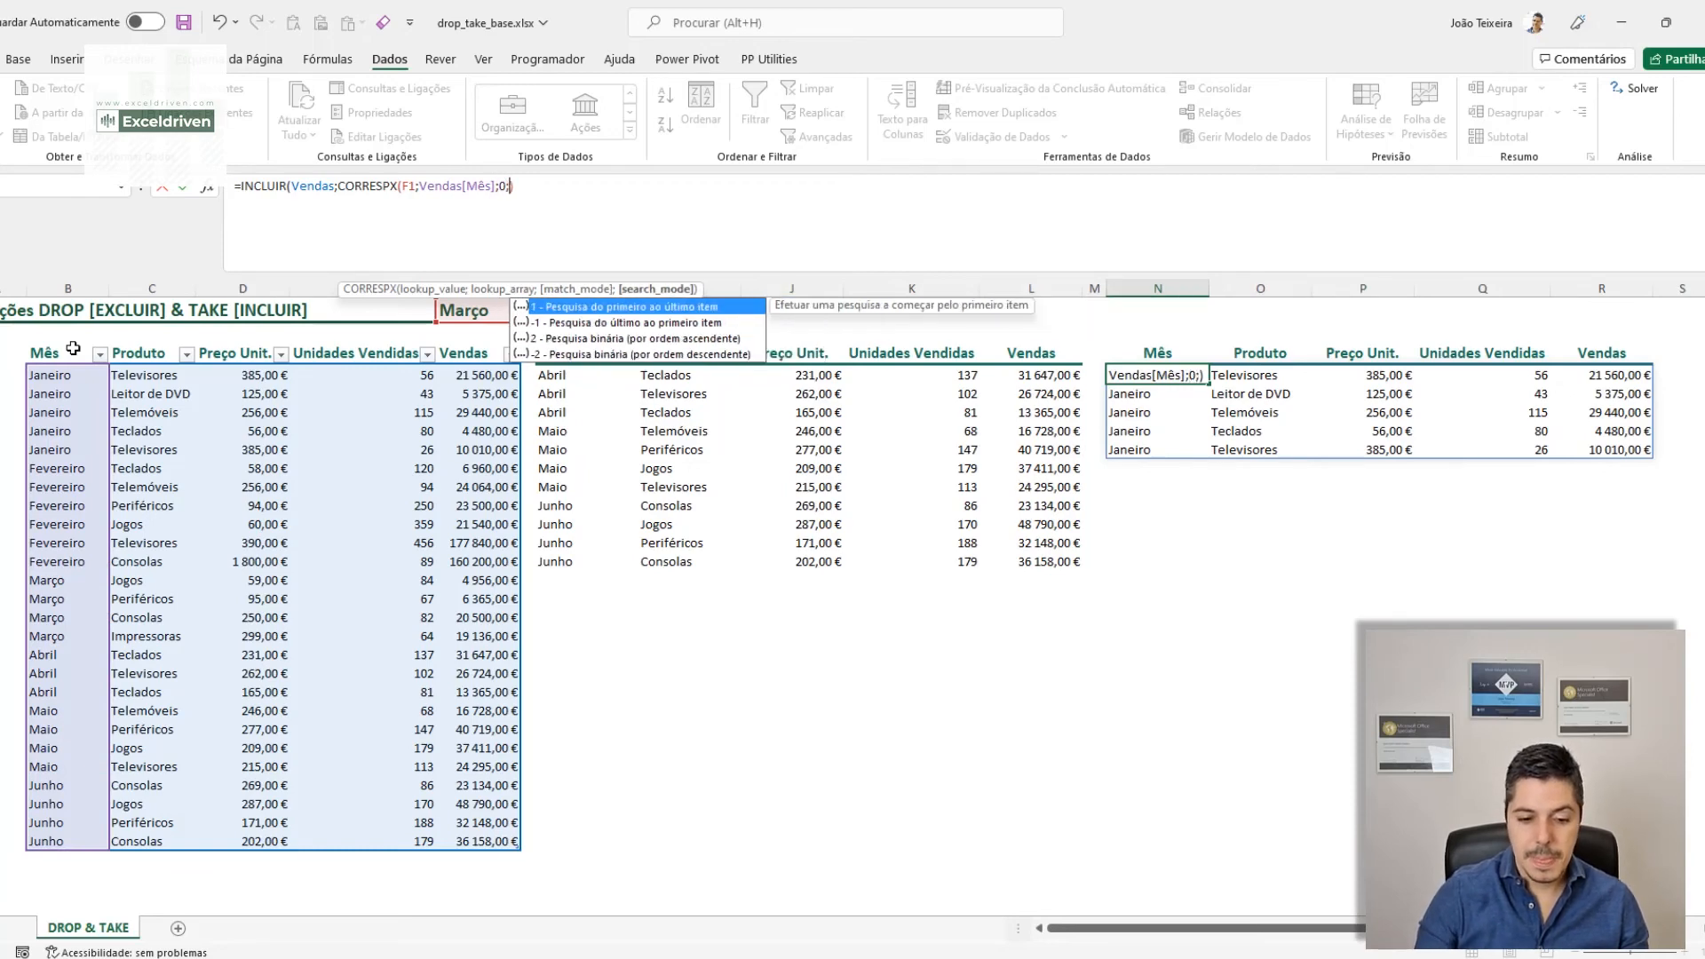
pyautogui.click(564, 325)
pyautogui.doubleClick(563, 324)
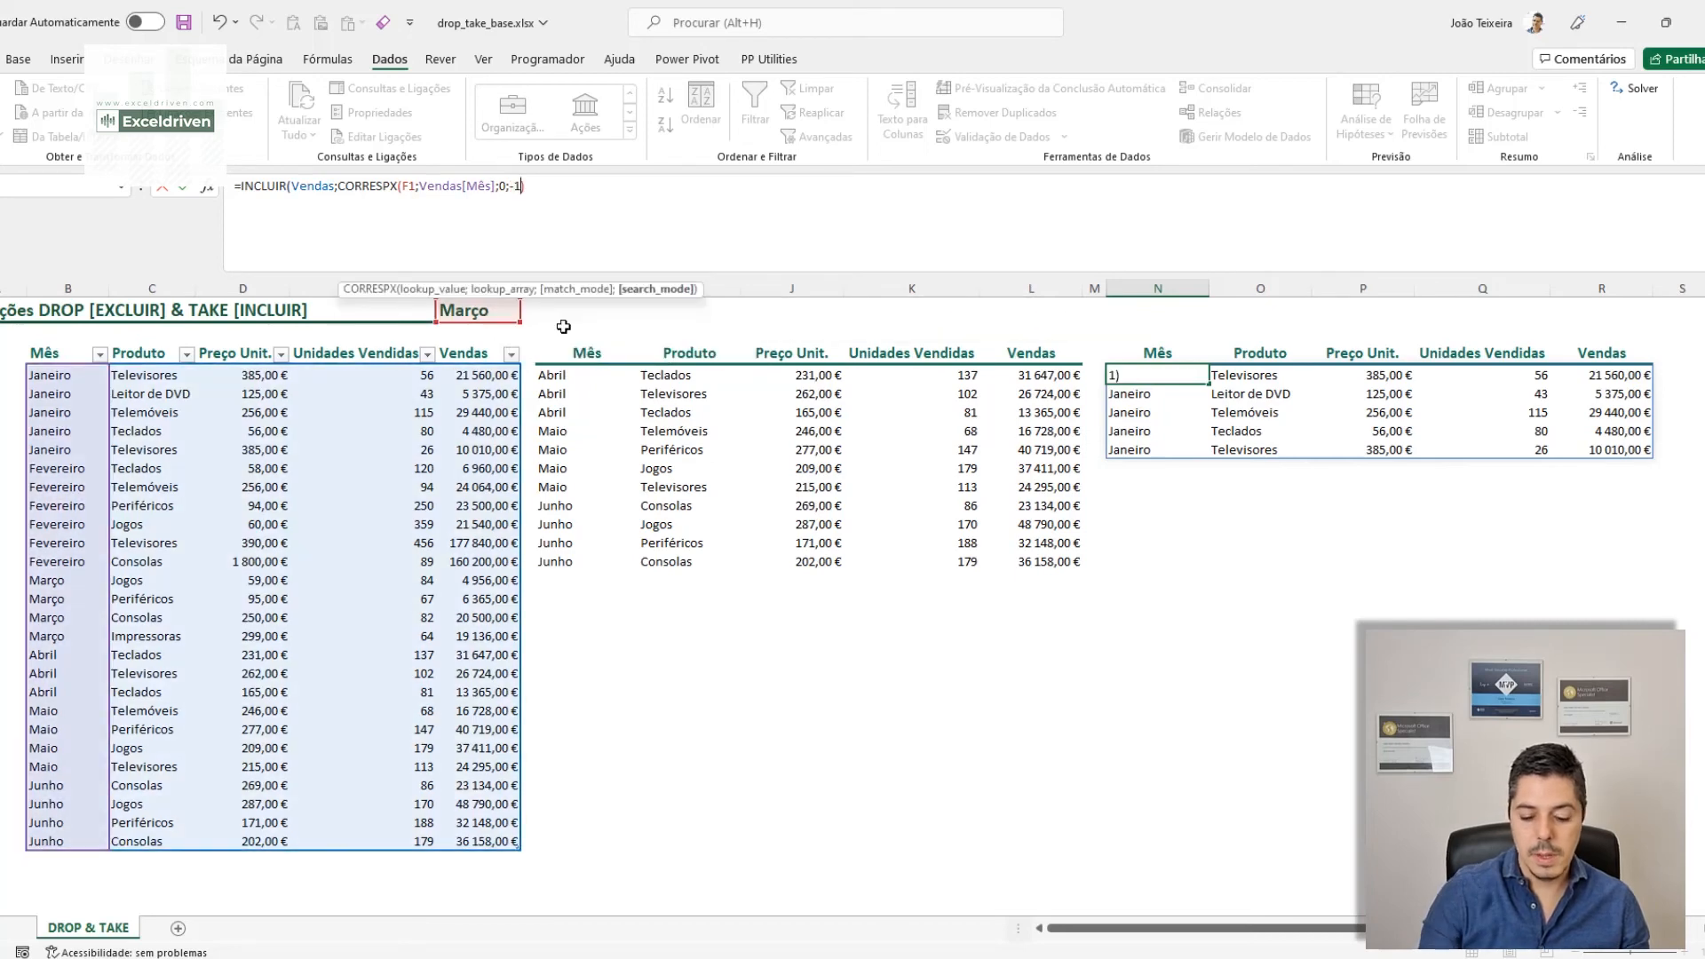
pyautogui.click(545, 187)
pyautogui.press('Return')
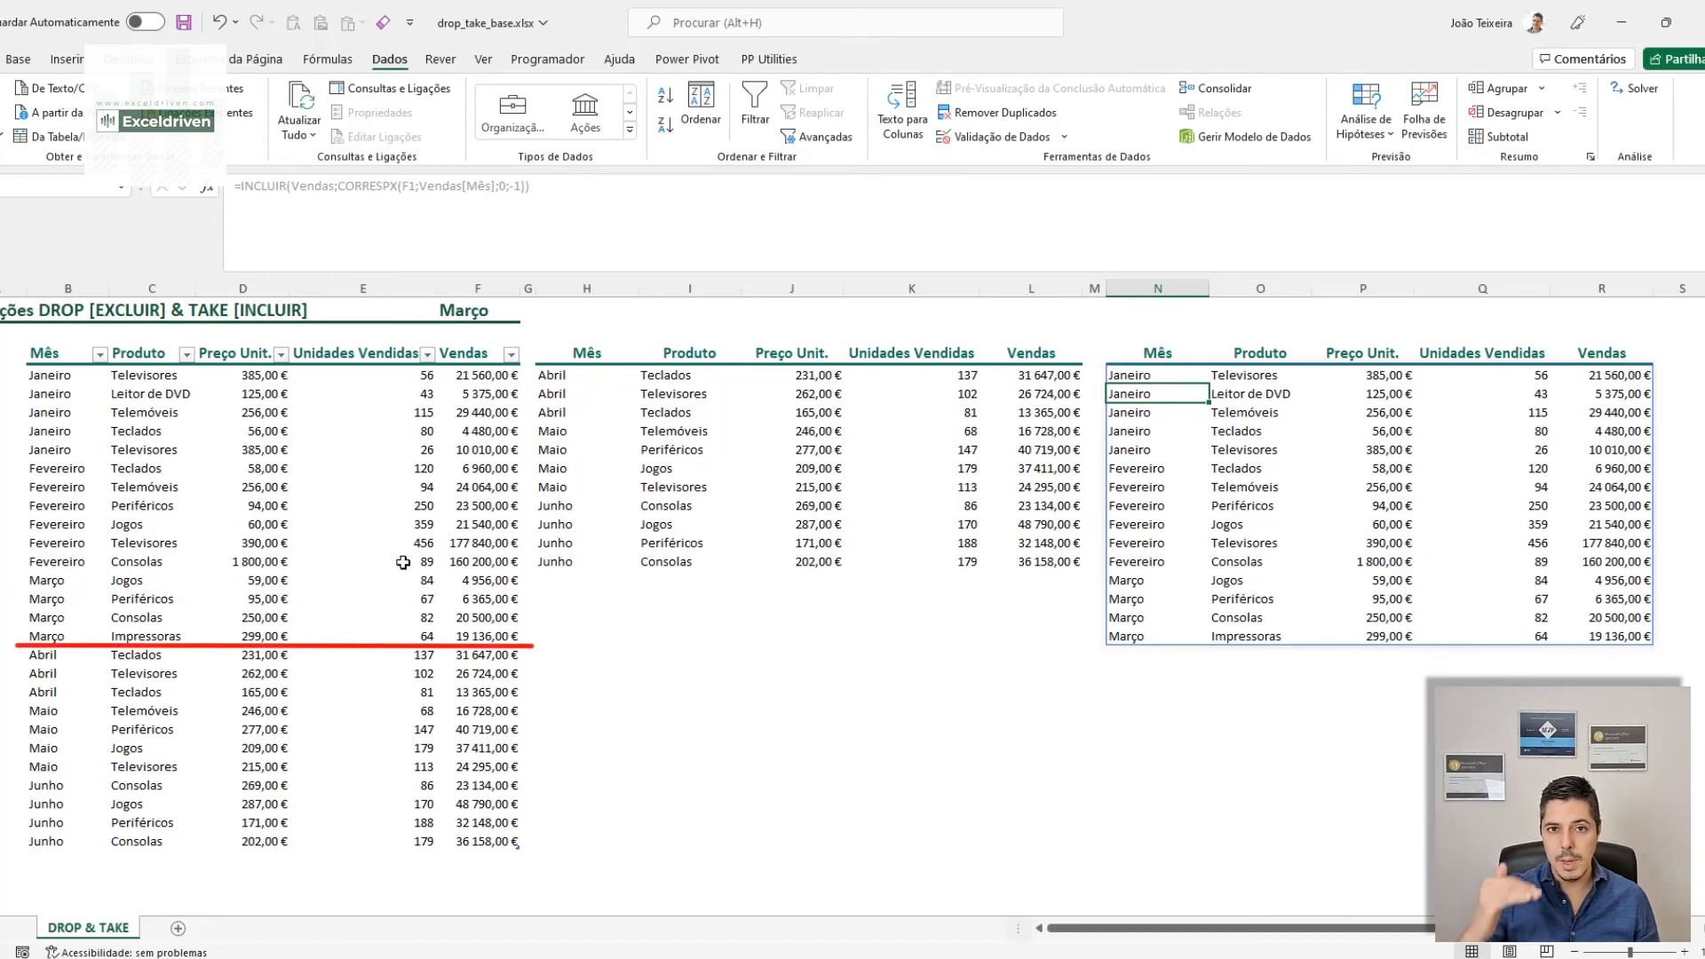
# Step: Change the month in cell F1 to Abril to test the EXCLUIR and INCLUIR formulas together
pyautogui.click(494, 313)
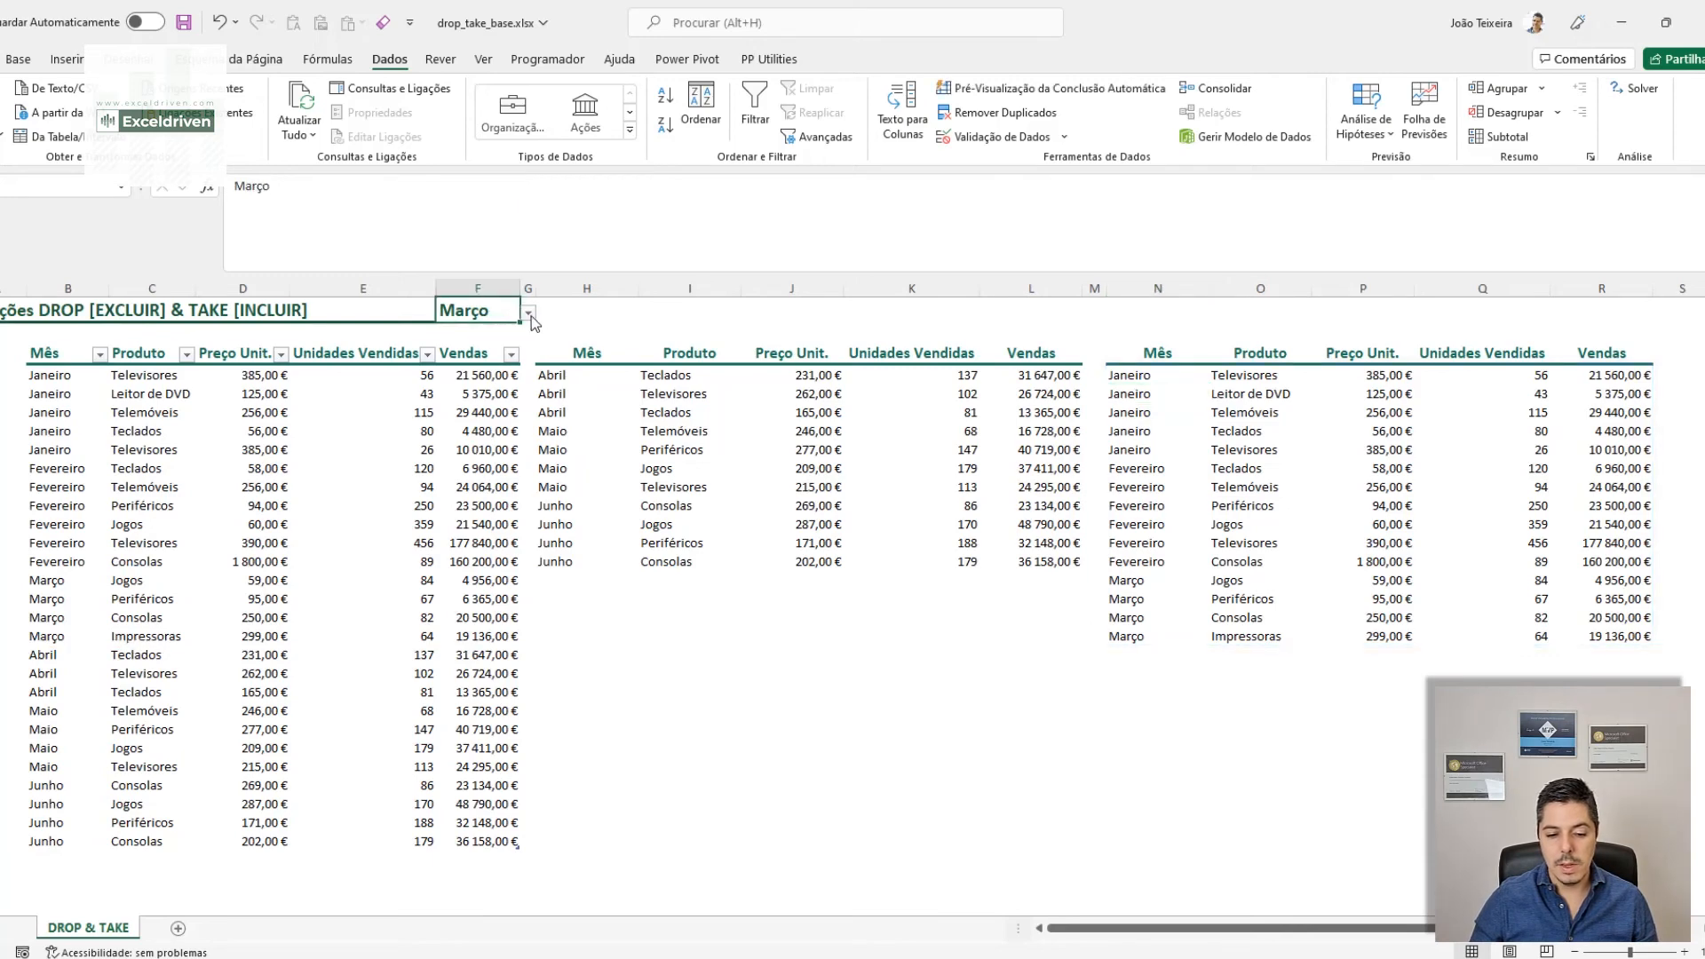
pyautogui.click(528, 313)
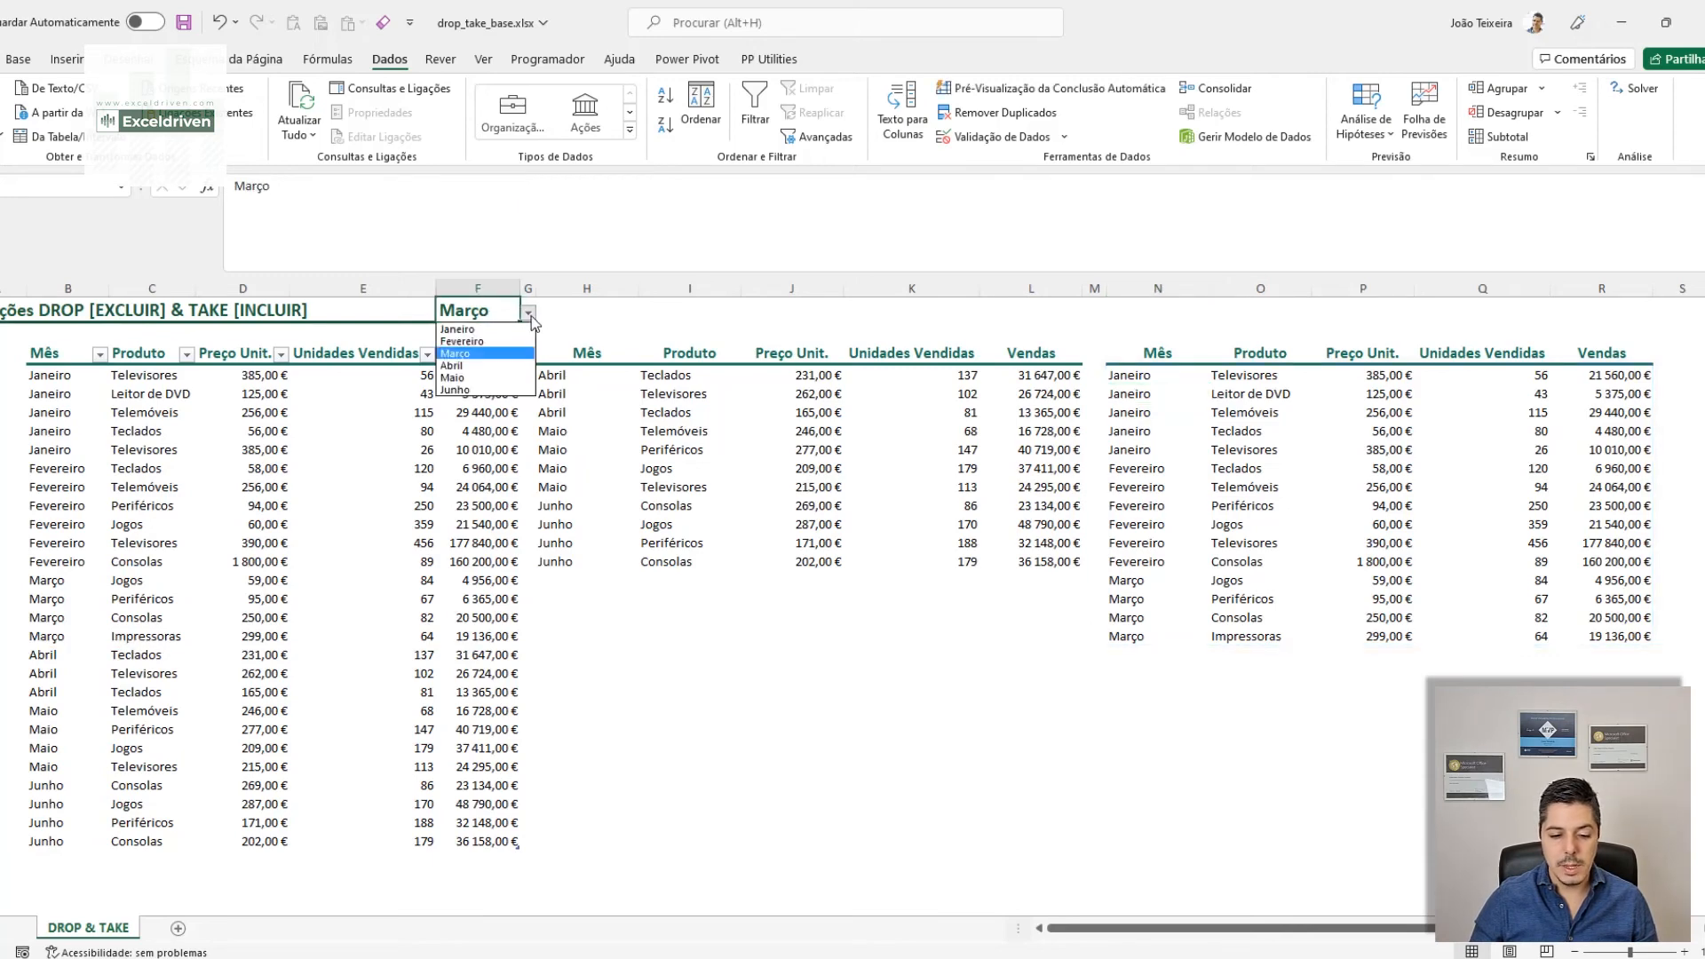
pyautogui.click(475, 366)
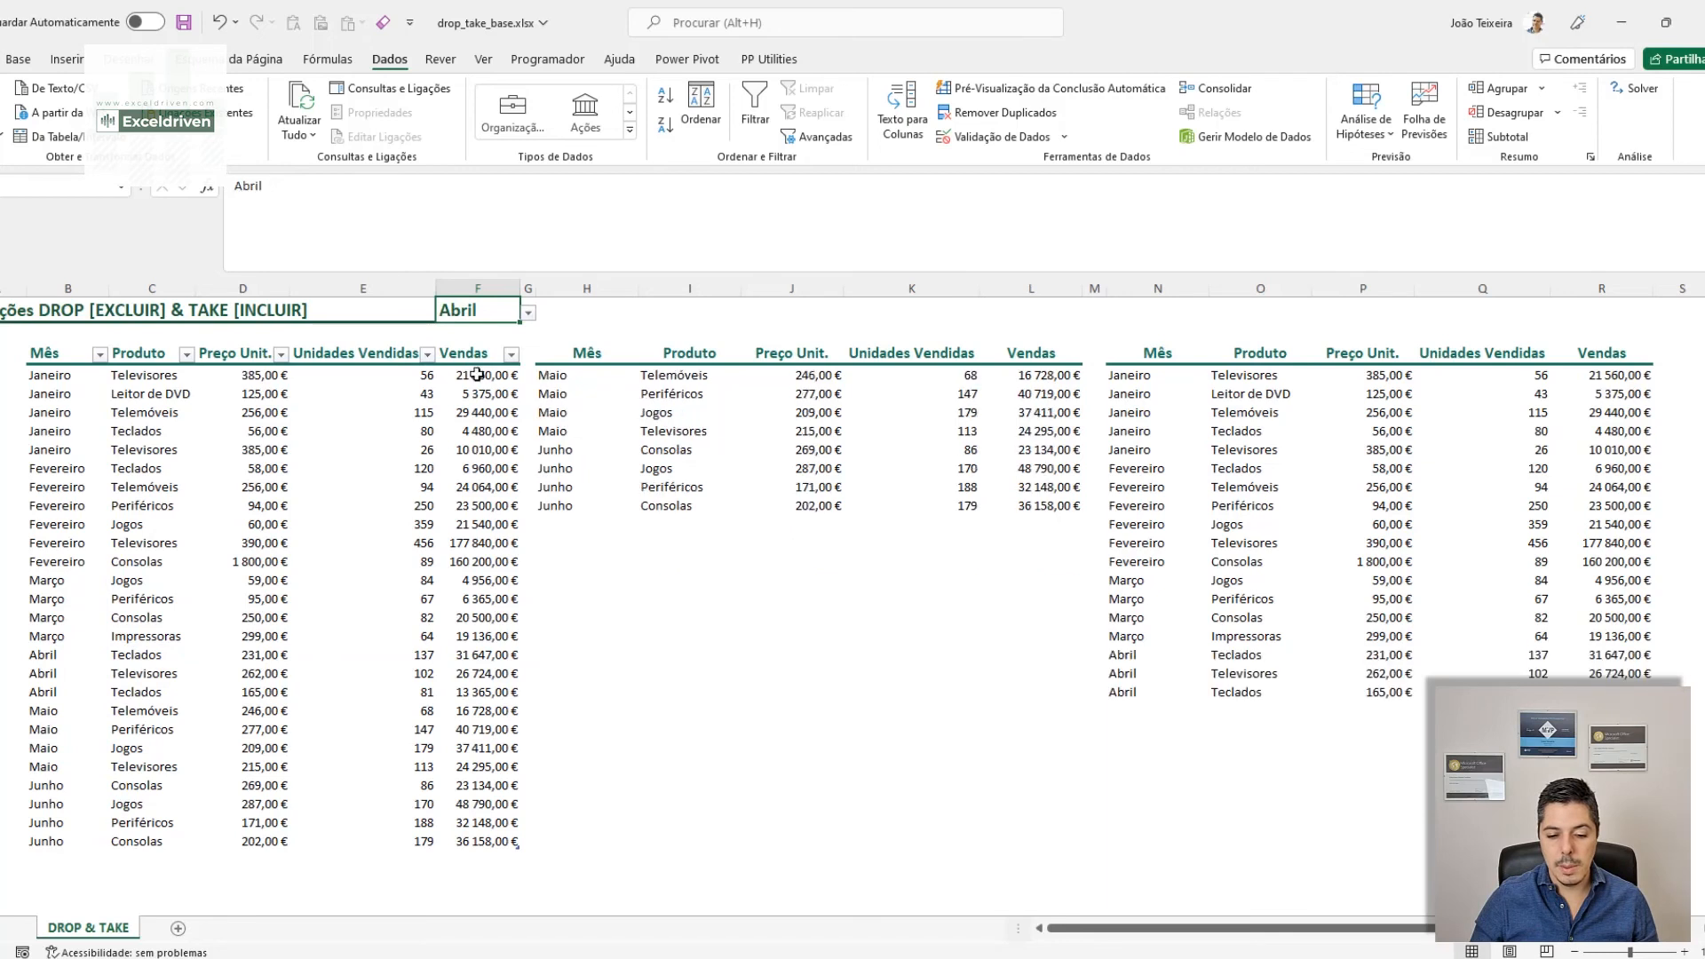